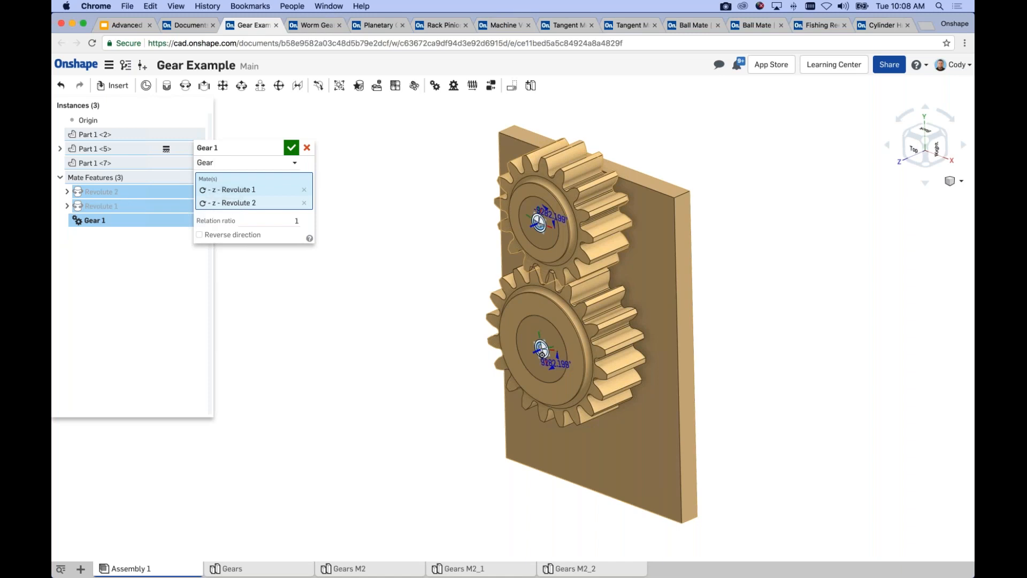
Discard the open gear relation and try rotating the unlinked gears by hand, undoing the movement.
click(307, 147)
mouse_move(542, 292)
mouse_down()
mouse_move(520, 294)
mouse_move(541, 299)
mouse_move(529, 293)
mouse_up()
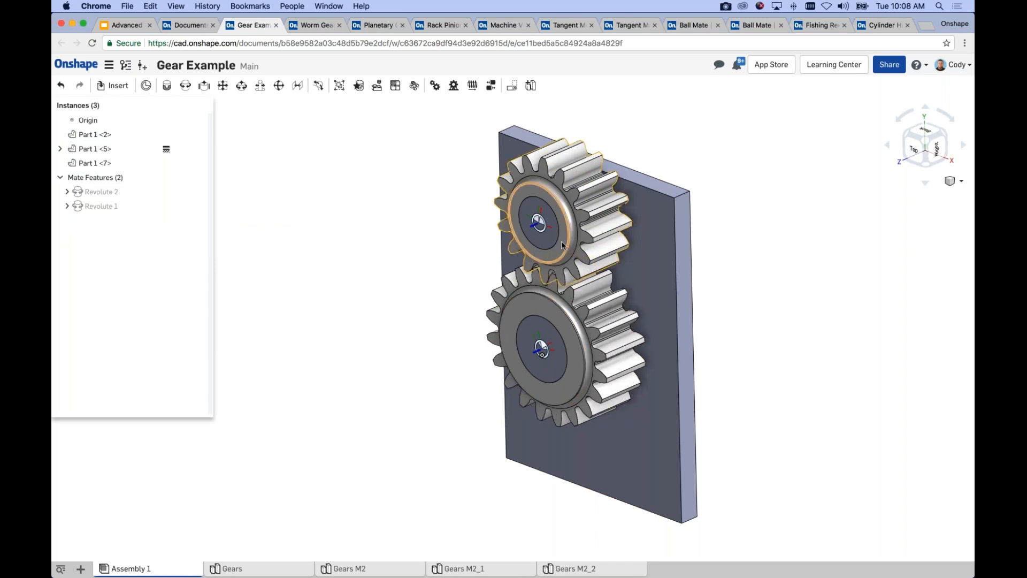
drag(529, 248, 567, 242)
key(super+z)
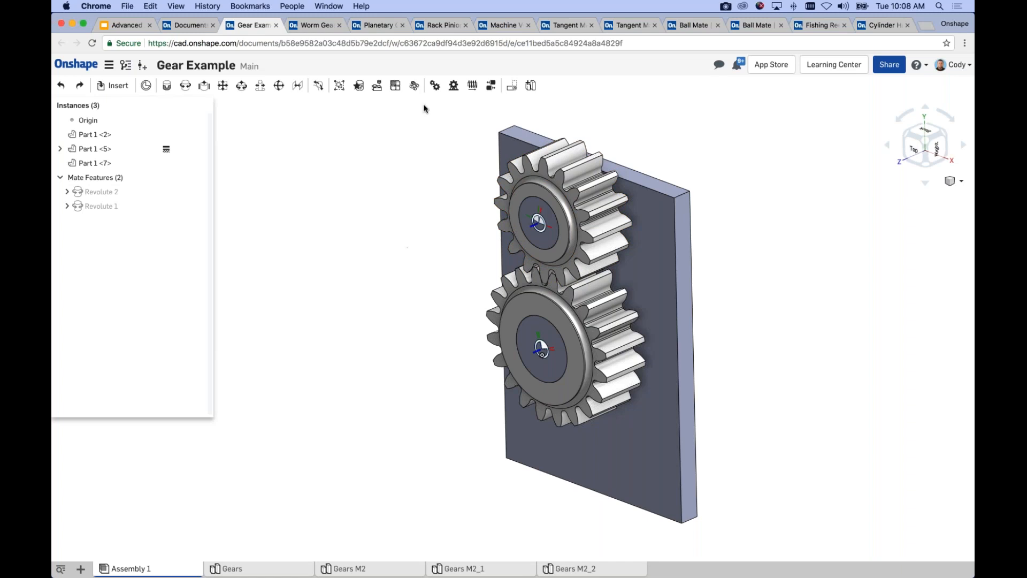
Create a gear relation between Revolute 1 and Revolute 2 with a relation ratio of 1.25.
click(435, 88)
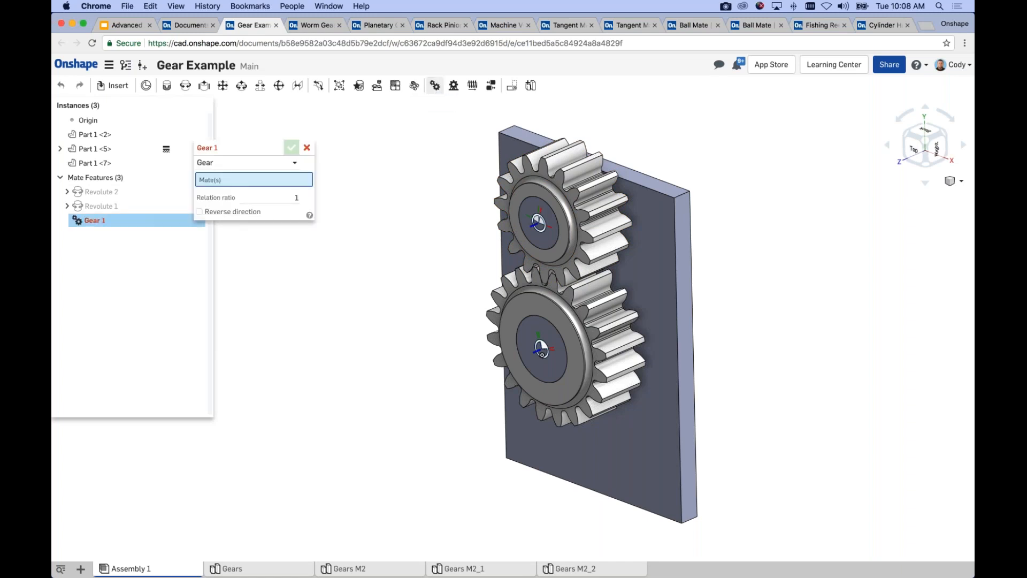
drag(291, 123, 292, 124)
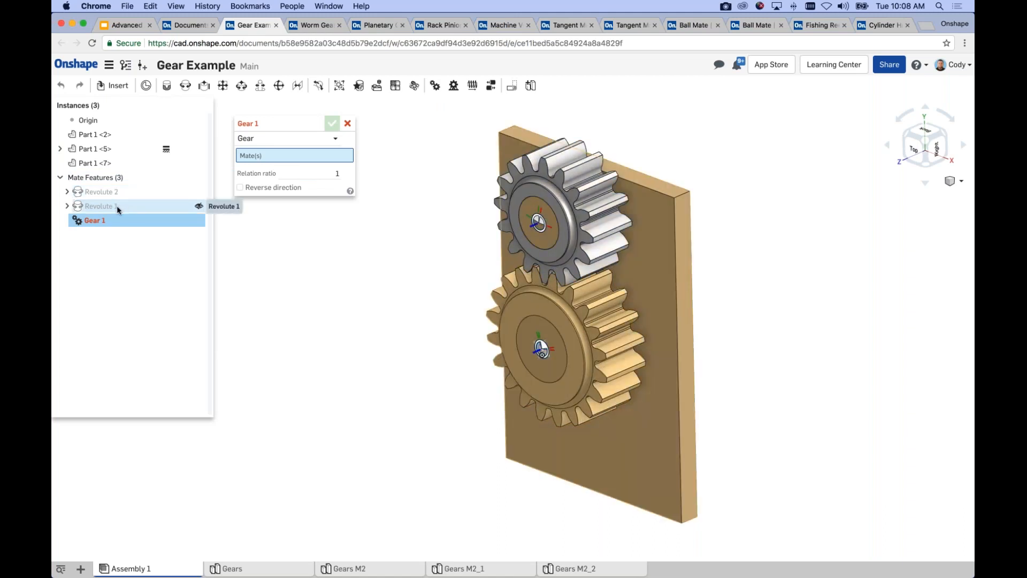
click(117, 206)
click(112, 193)
click(321, 197)
text(1.25)
key(Return)
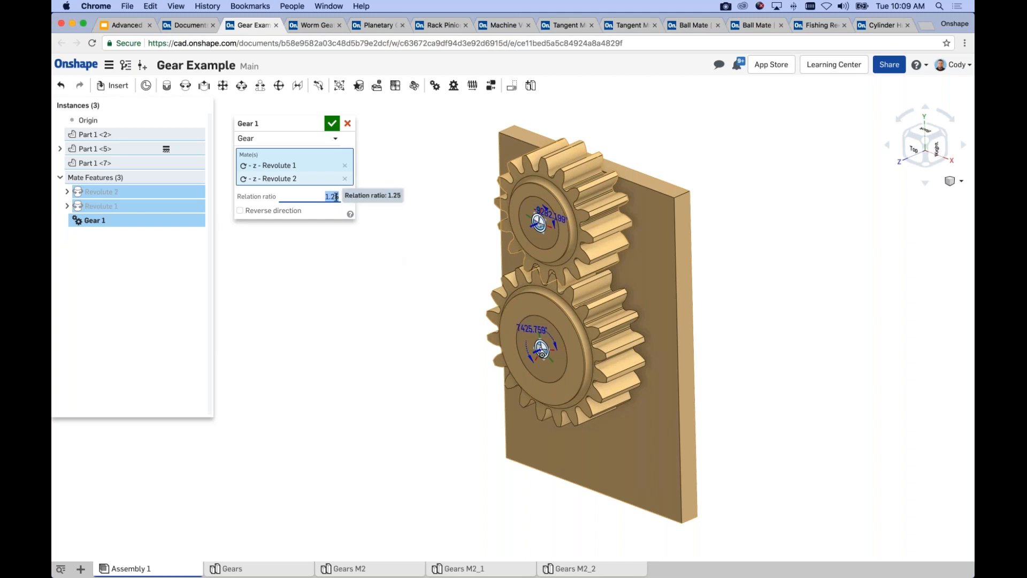
click(332, 123)
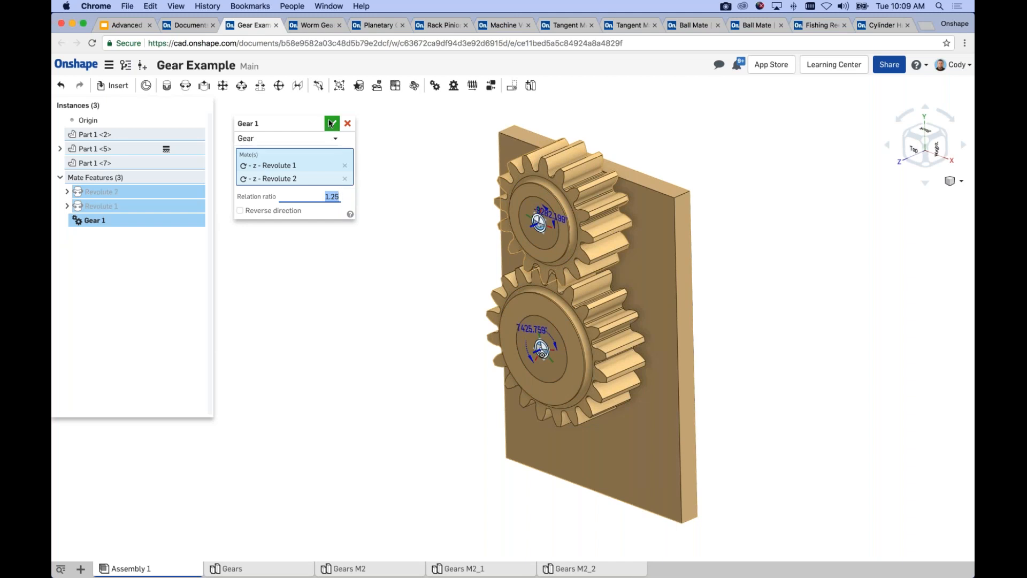
Check the meshing of the gears by rotating the lower gear by hand and animating Revolute 2.
drag(525, 294, 560, 397)
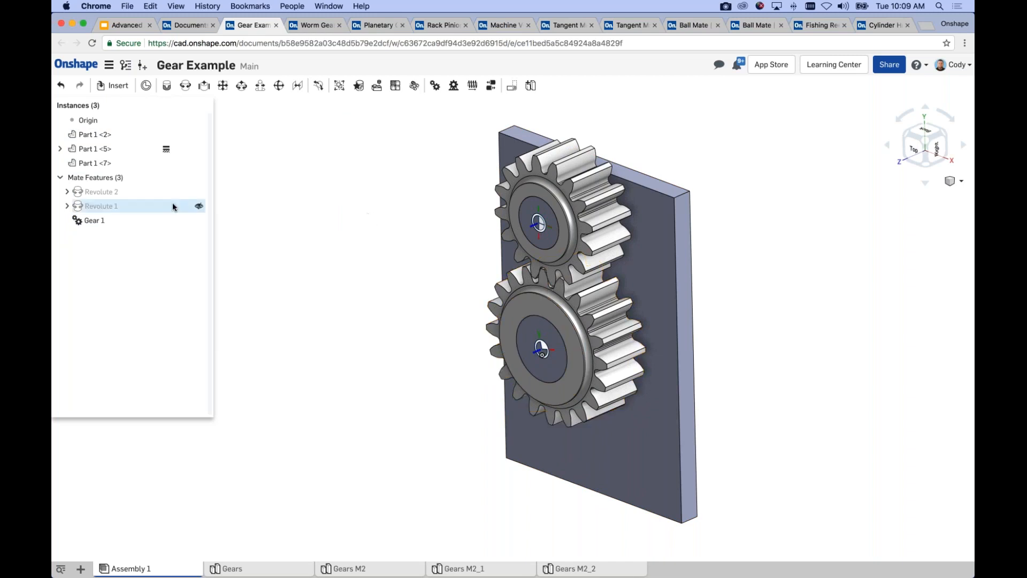
right_click(147, 194)
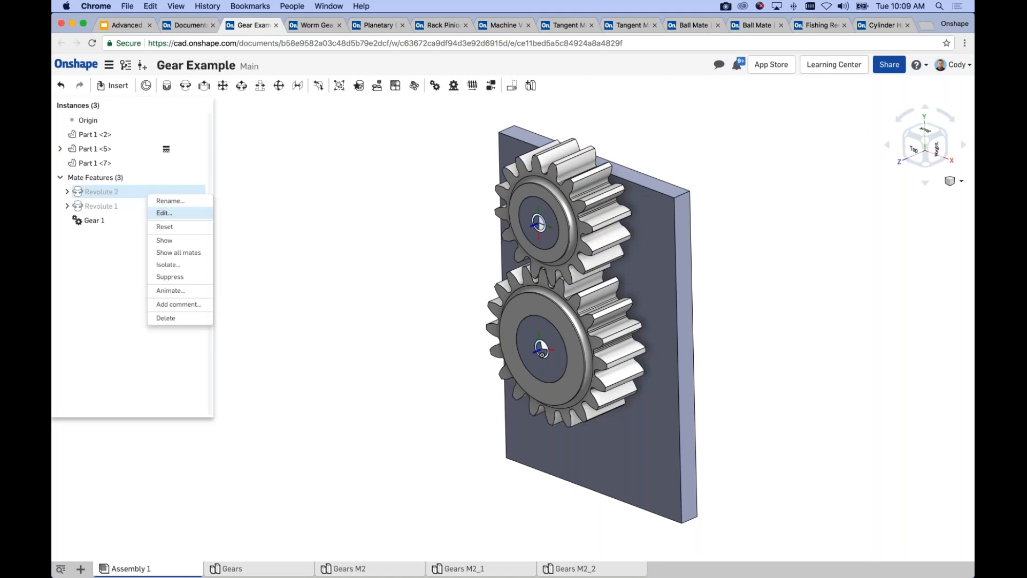
click(170, 290)
click(86, 284)
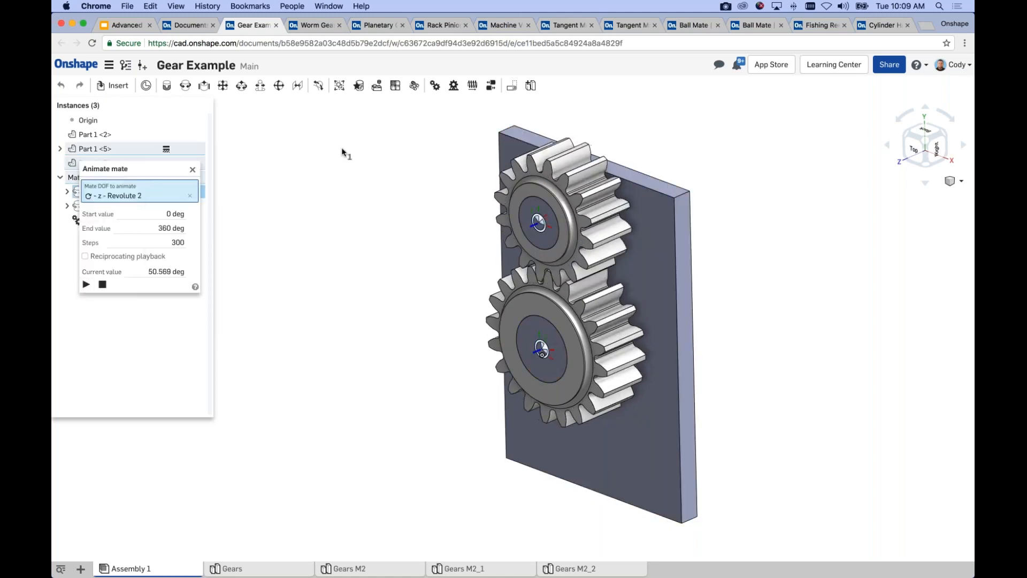
click(192, 169)
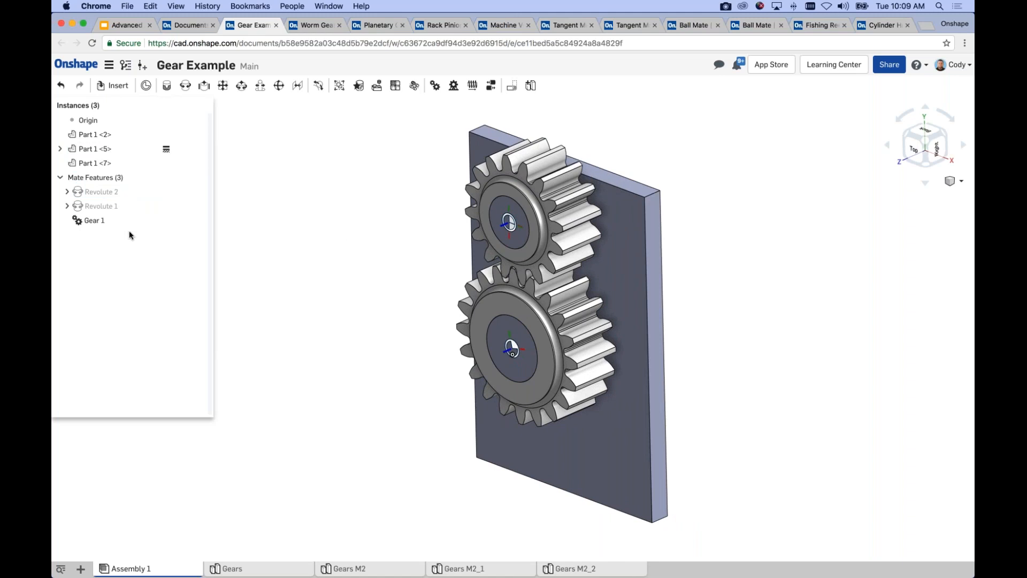
Reverse the direction of the Gear 1 relation and test it by rotating the lower gear.
right_click(109, 221)
click(125, 239)
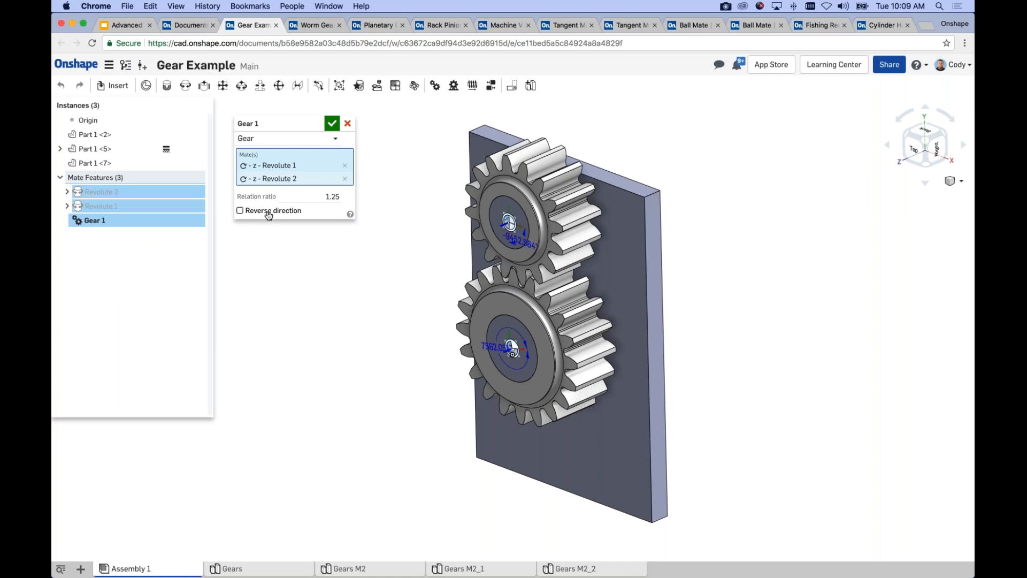
click(270, 212)
click(332, 123)
drag(480, 318, 293, 294)
Turn off the reversed direction in the Gear 1 relation and test the gears by rotating the lower one.
right_click(142, 221)
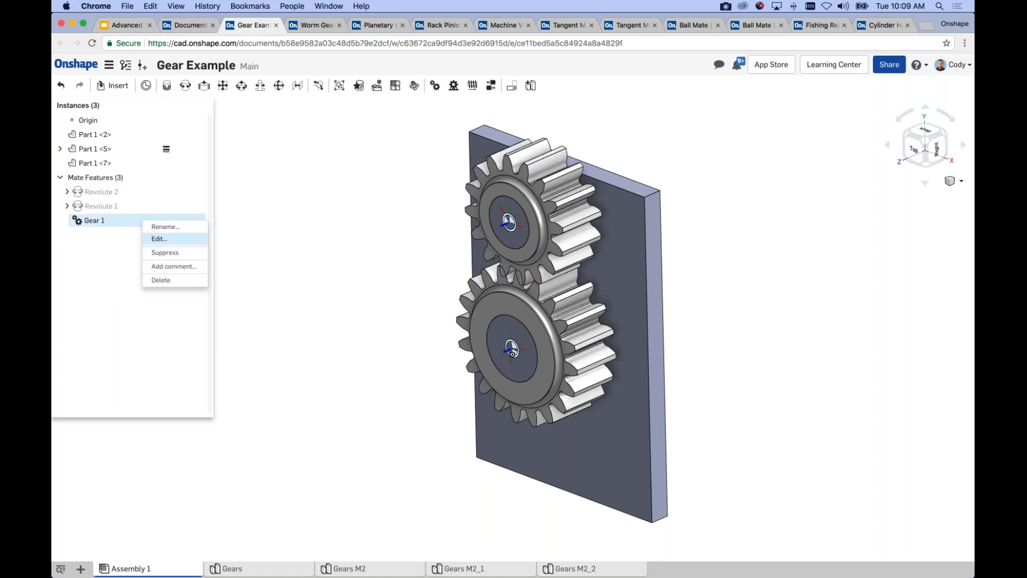
click(161, 240)
click(249, 211)
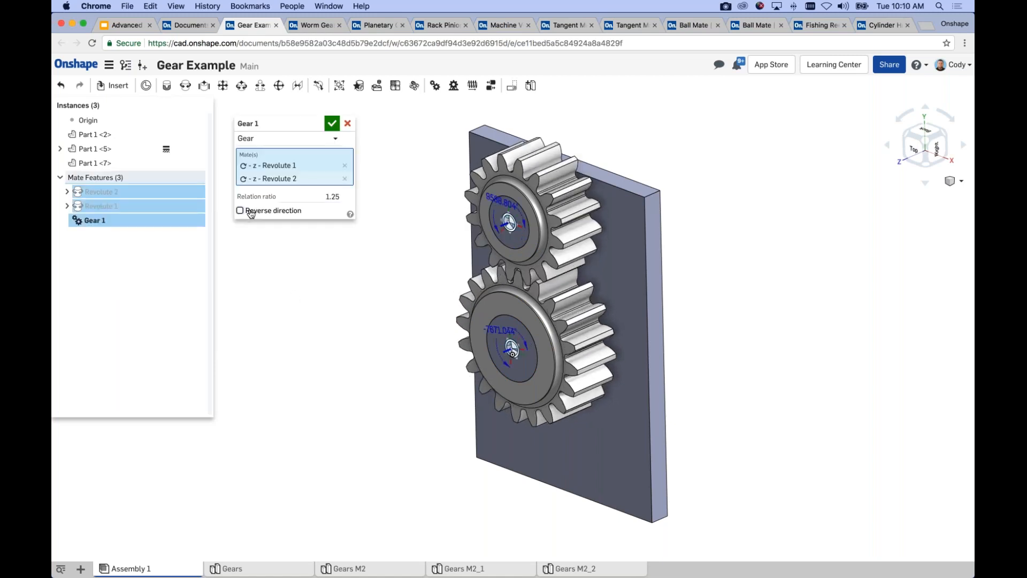
click(333, 124)
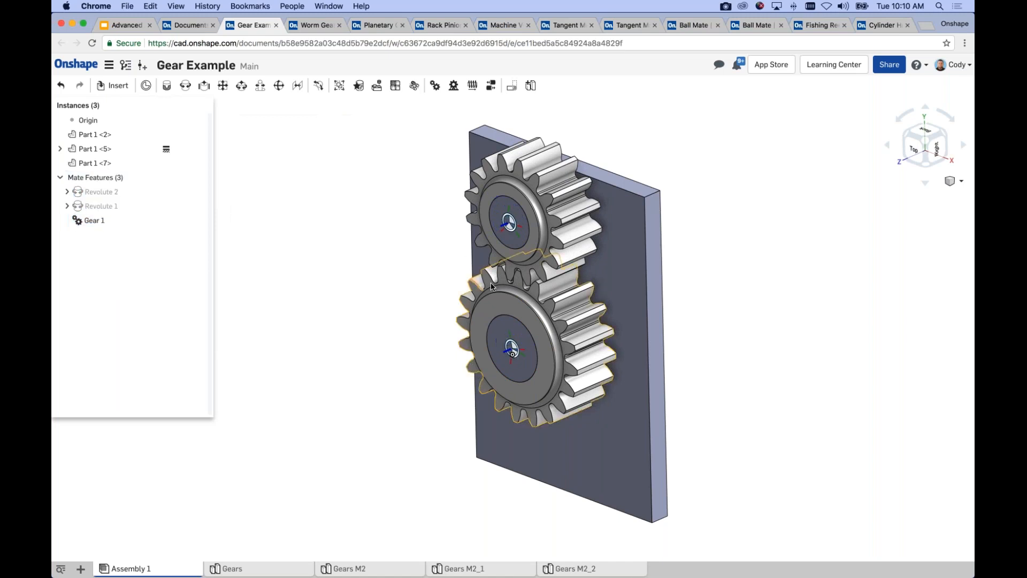
drag(502, 294, 454, 323)
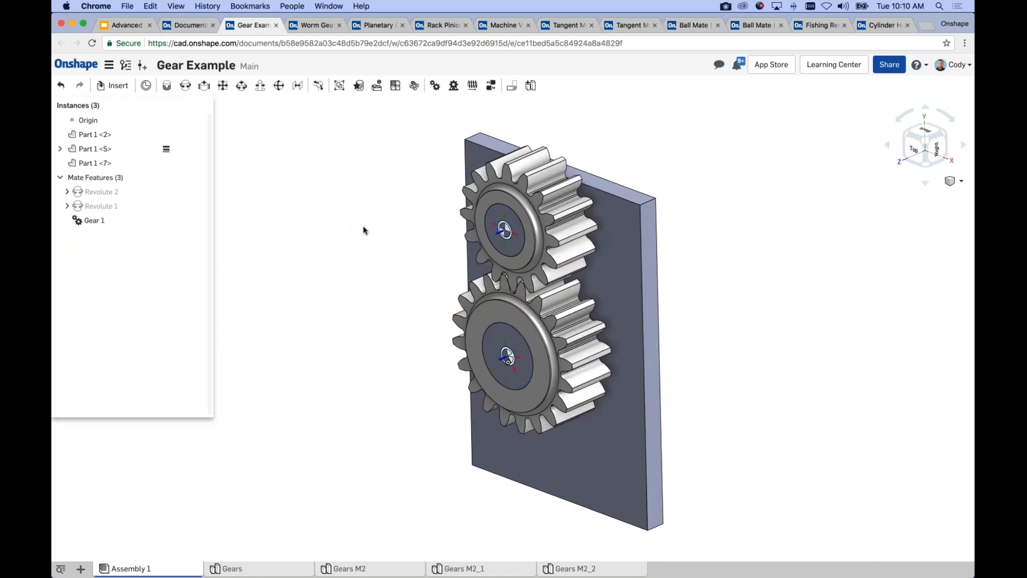
Examine the gear tooth alignment from the top and the rotation angle about Z of the mate connector under Revolute 1.
scroll(367, 230, up, 1)
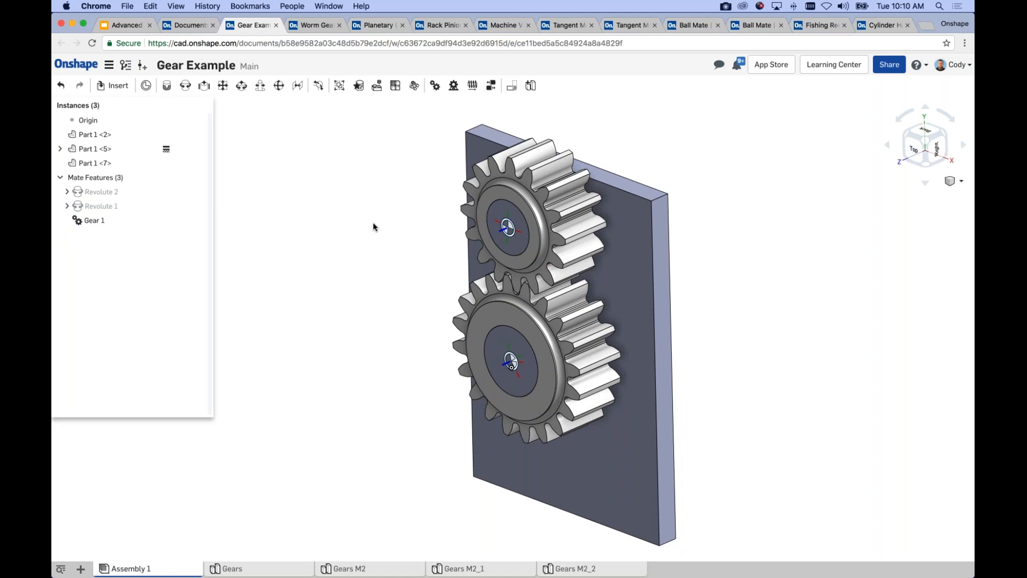
click(916, 152)
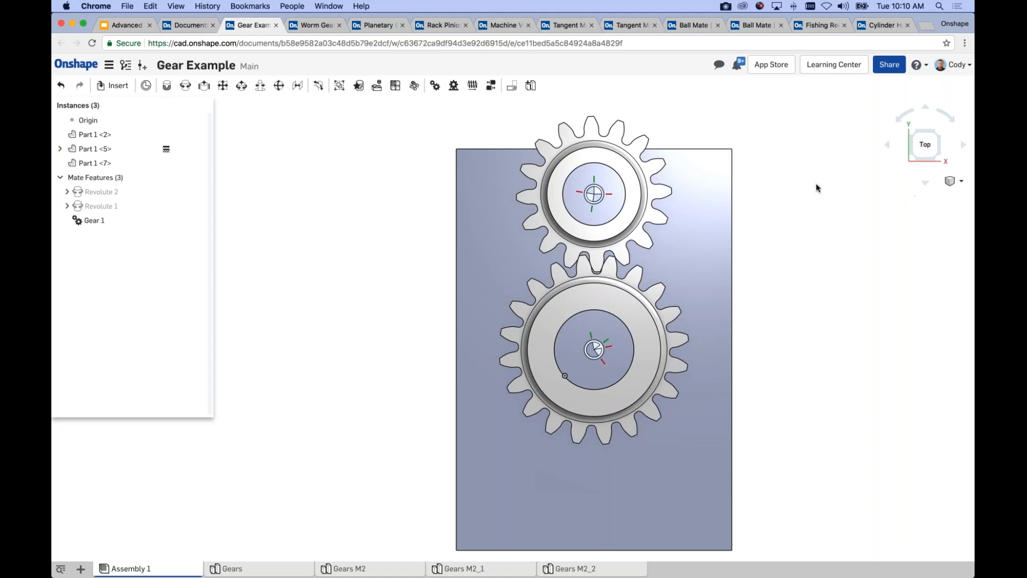
scroll(610, 278, up, 2)
scroll(607, 274, up, 2)
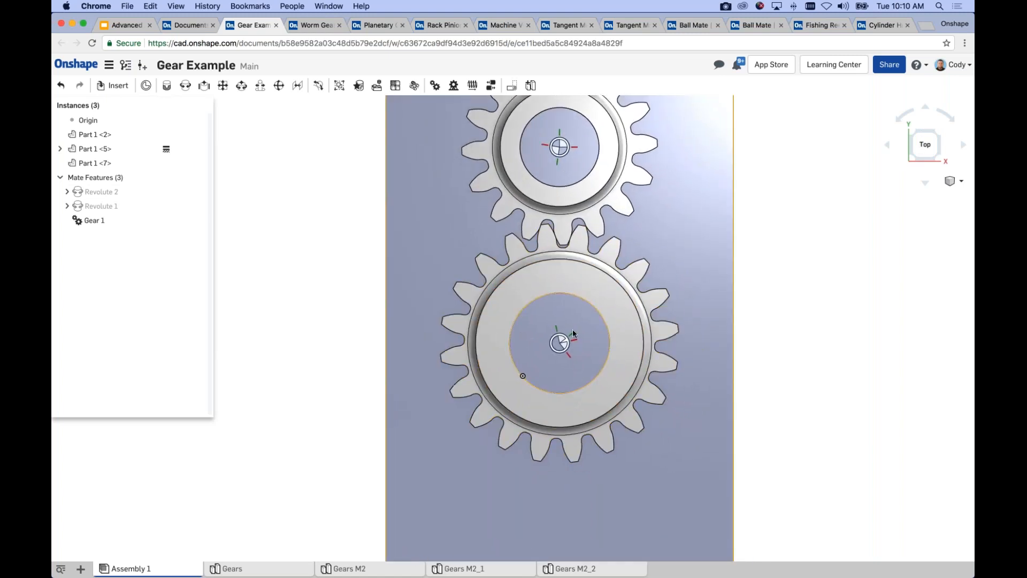
click(67, 206)
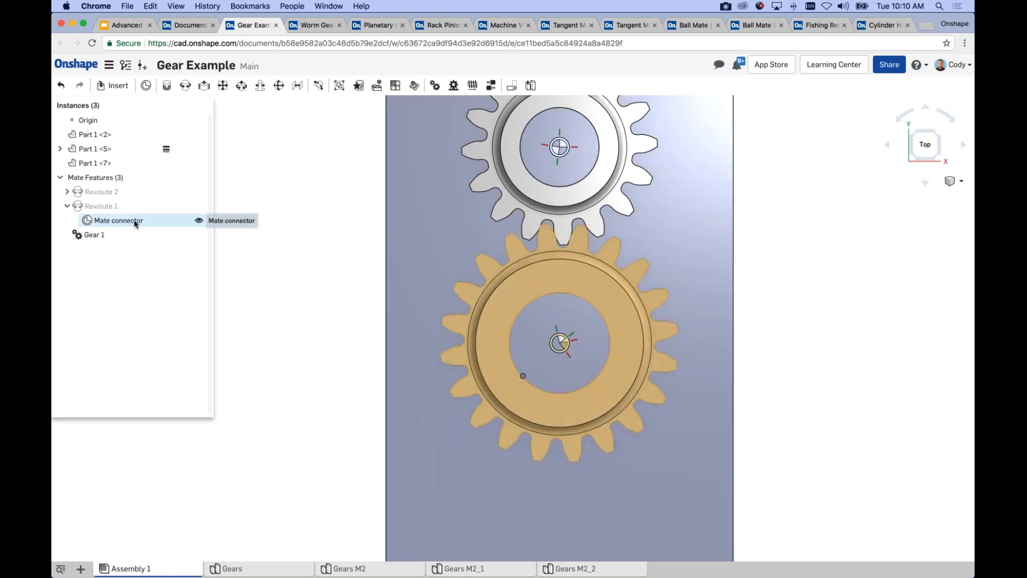
right_click(134, 219)
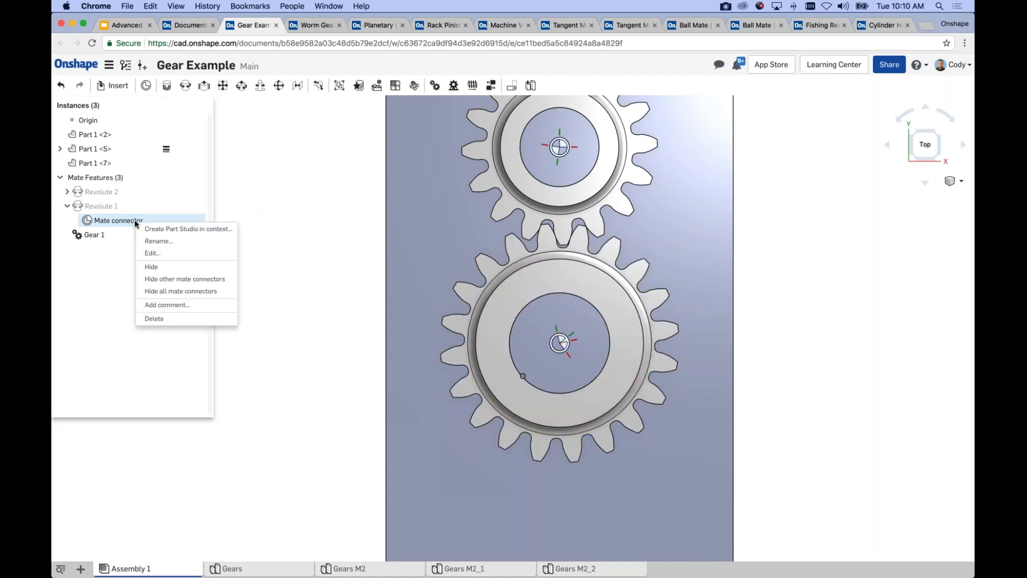
click(152, 254)
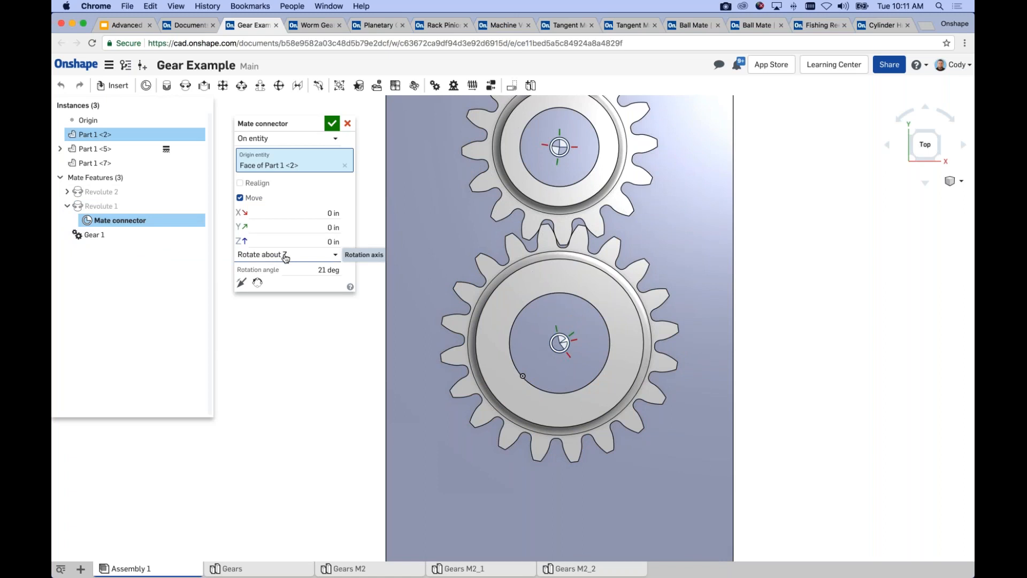
click(321, 270)
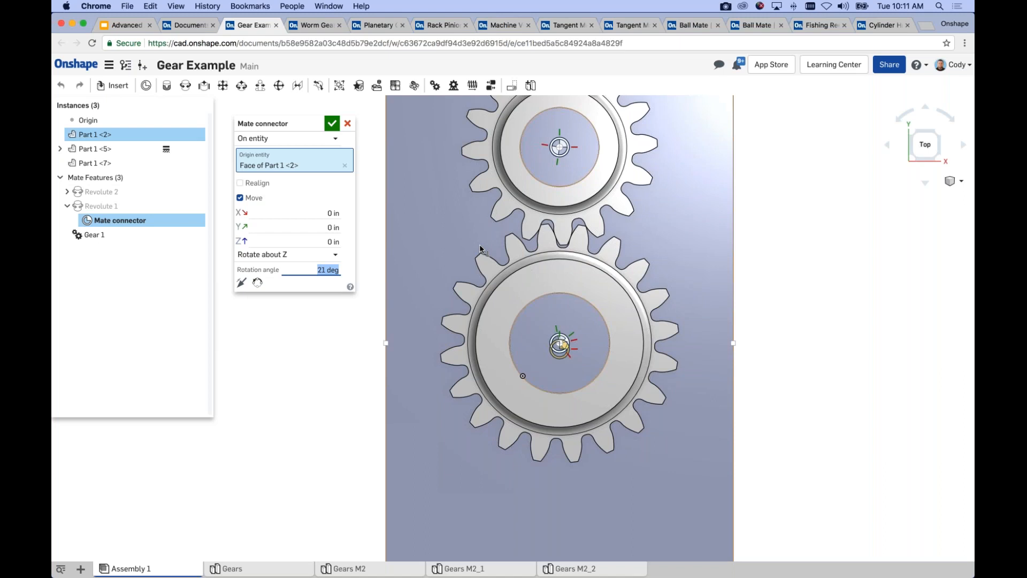
click(331, 125)
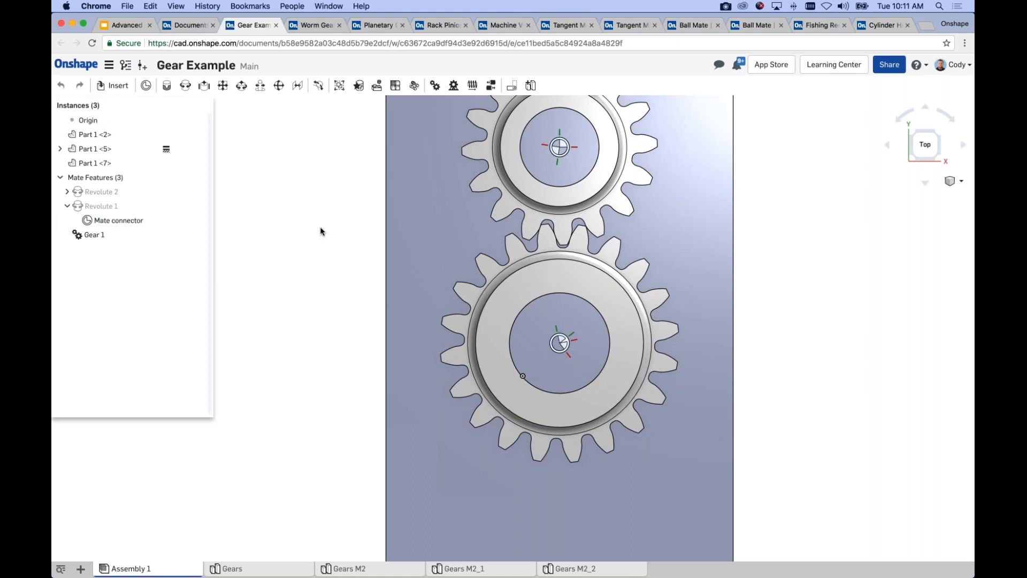
right_click(142, 223)
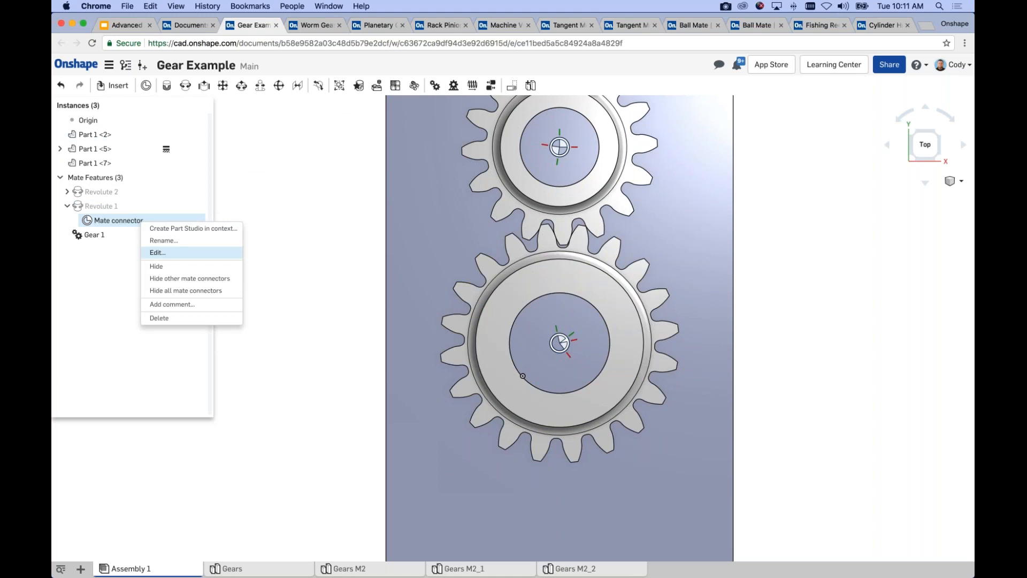
click(309, 192)
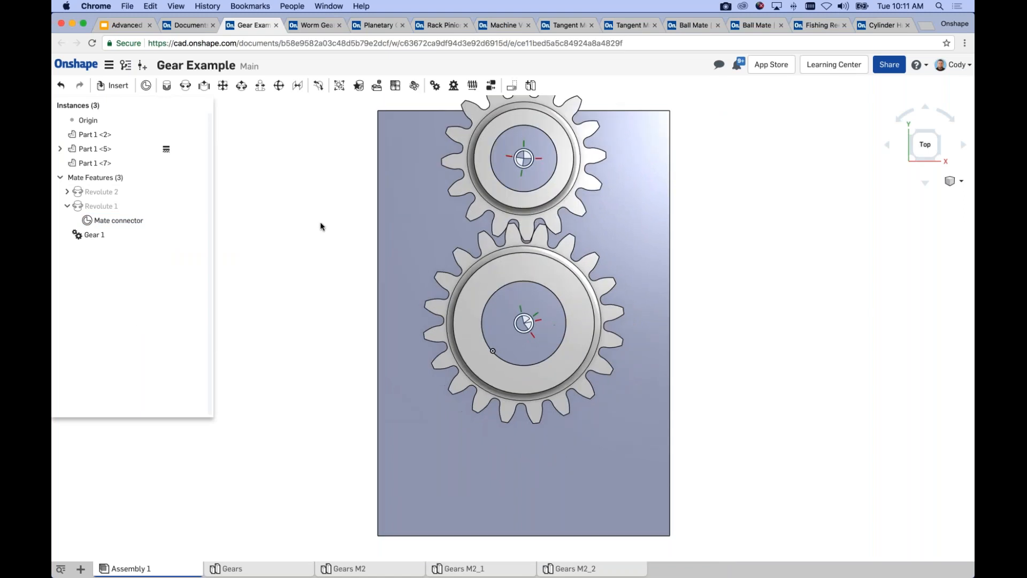
key(shift+7)
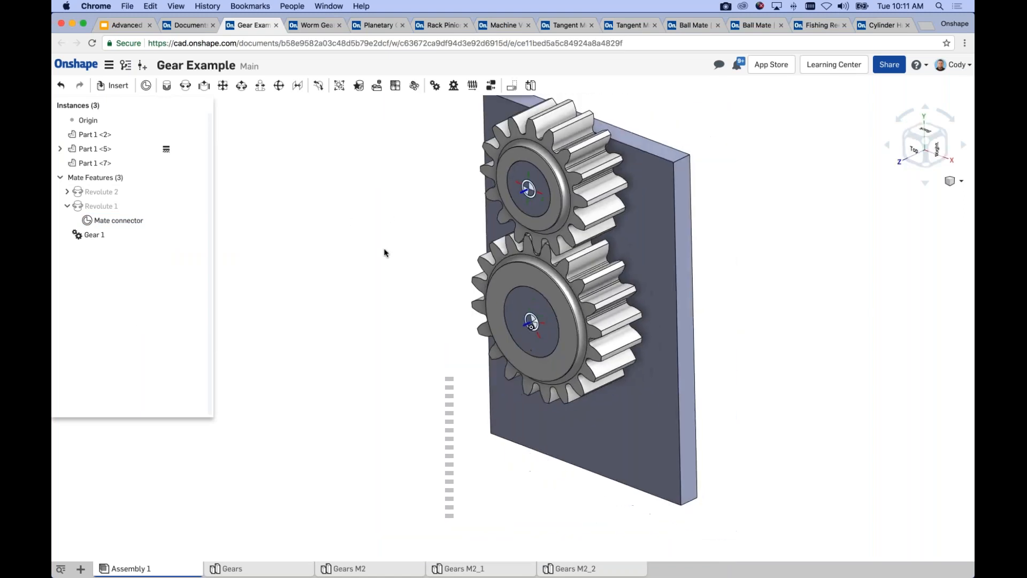
middle_drag(384, 249, 378, 244)
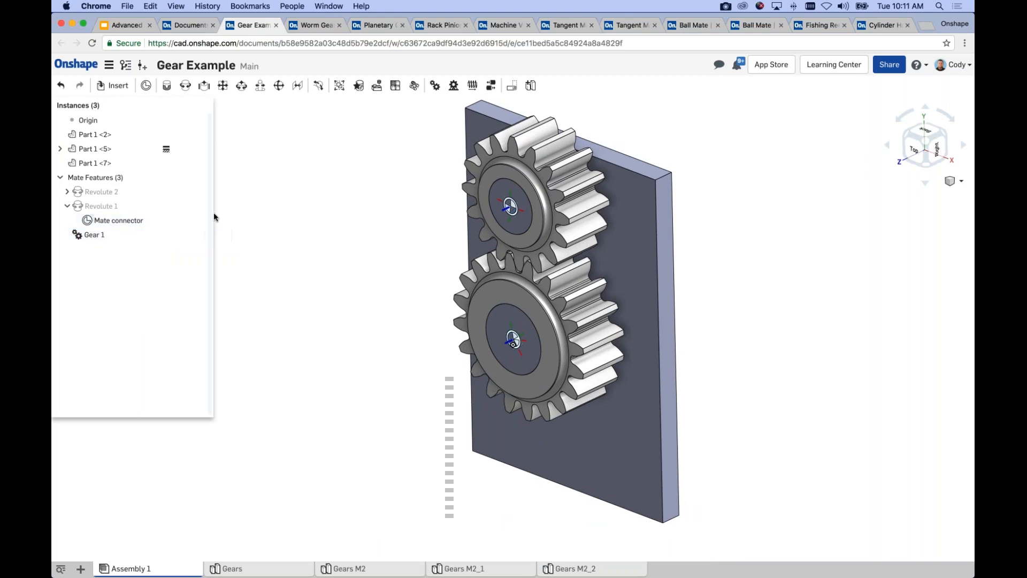
click(67, 206)
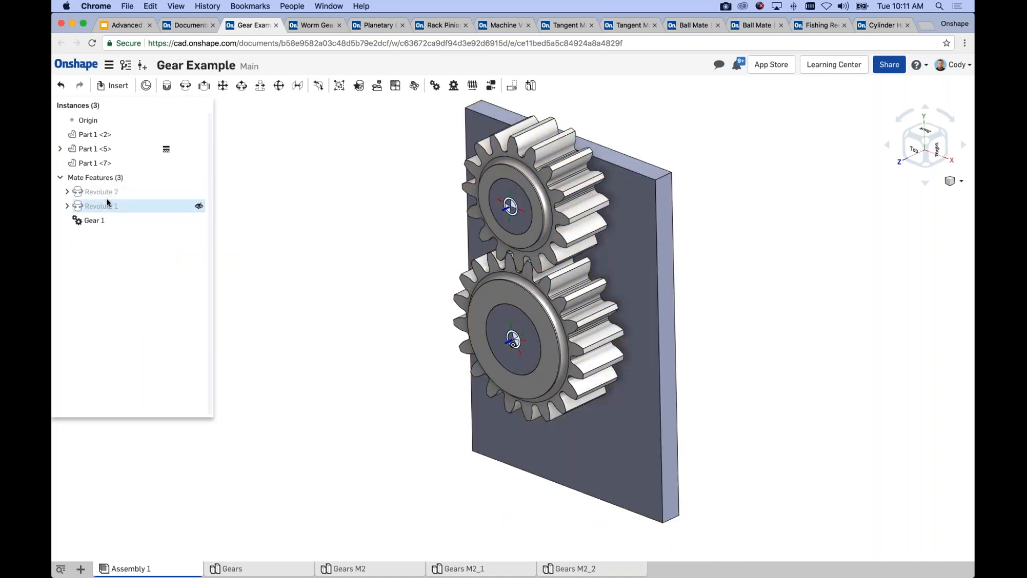
click(85, 222)
middle_drag(386, 182, 385, 186)
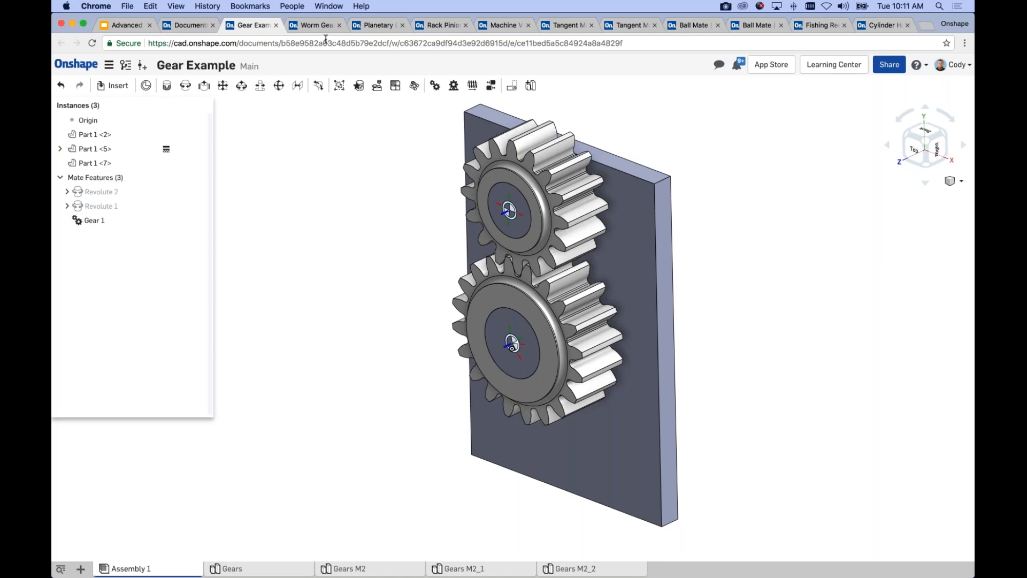
Switch to the Planetary Gearbox document and play the animation of the CARRIER REVOLUE mate, closing it after viewing.
click(372, 28)
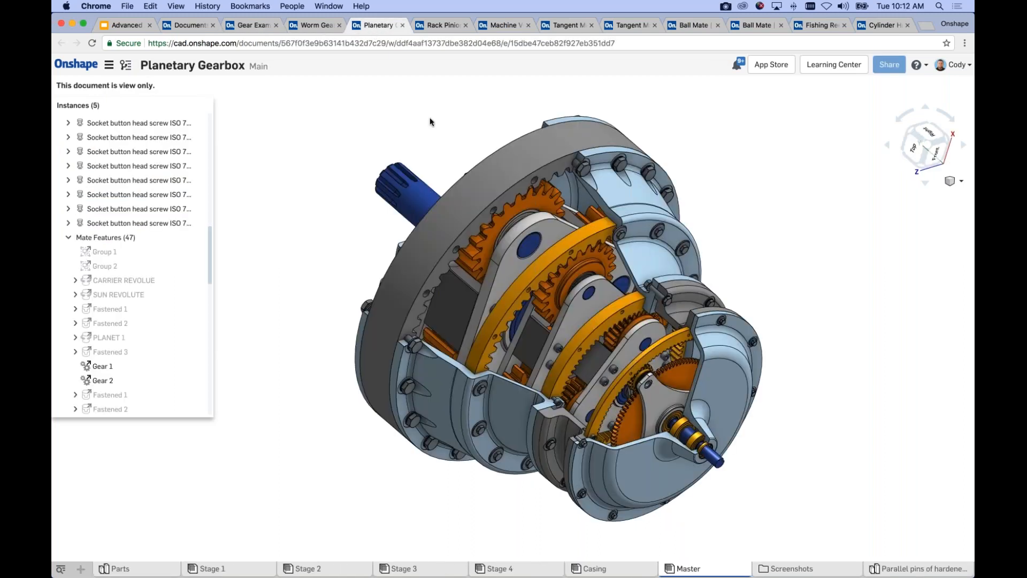
right_click(154, 282)
click(177, 328)
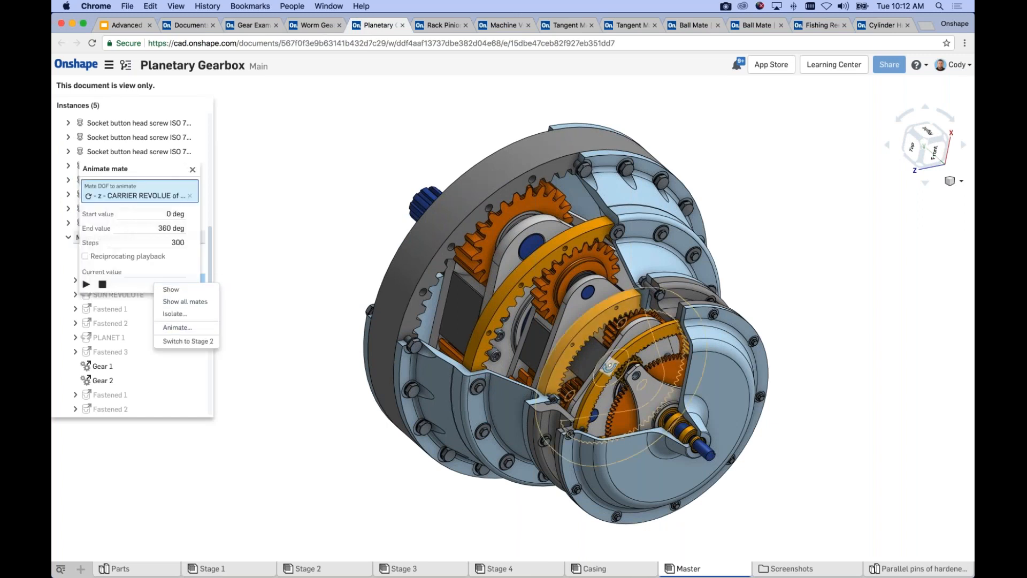
click(86, 284)
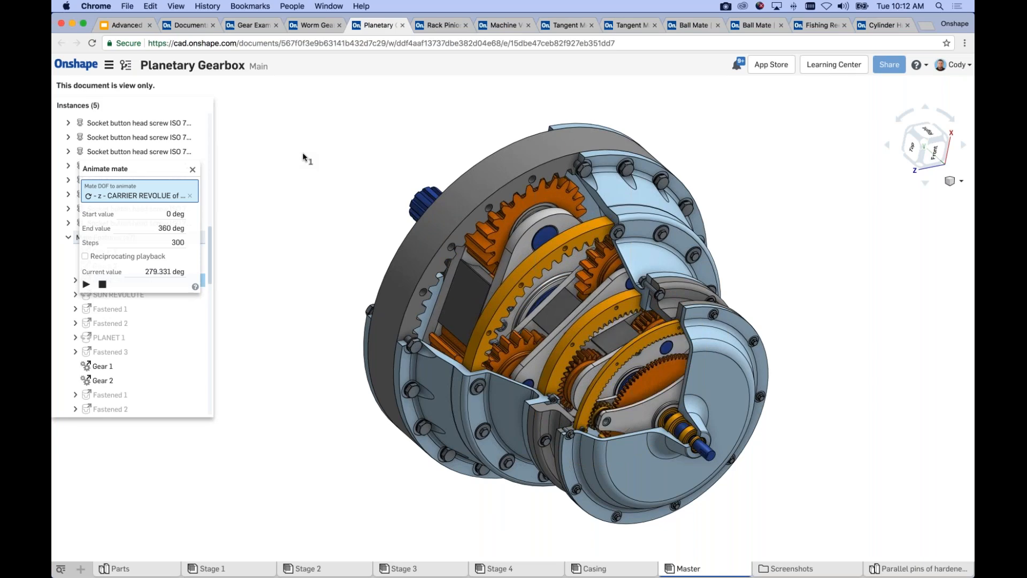
click(193, 169)
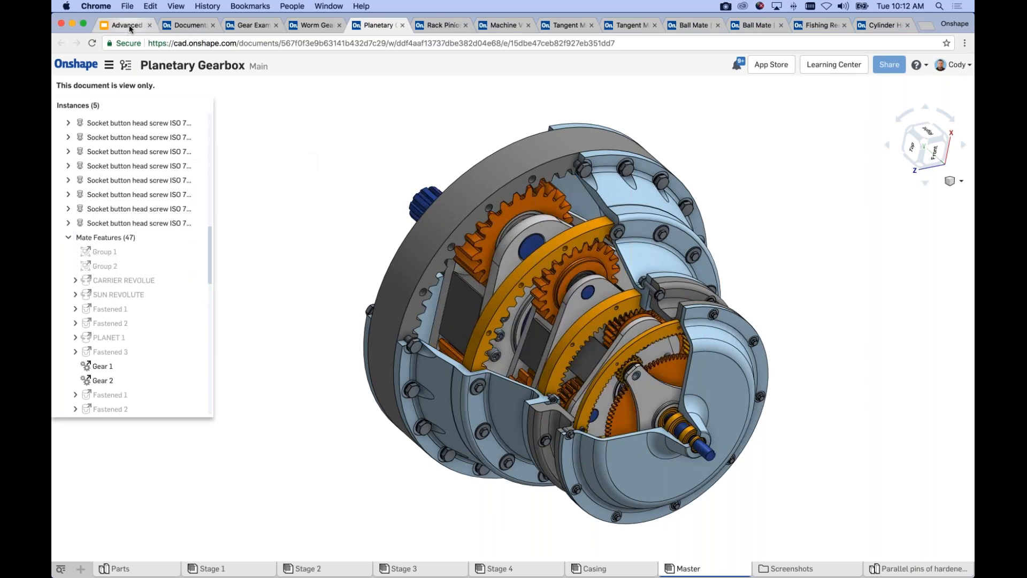
Switch to the Advanced Assembly Motion In Onshape slides and start presenting from the "What about Gears?" slide.
click(128, 26)
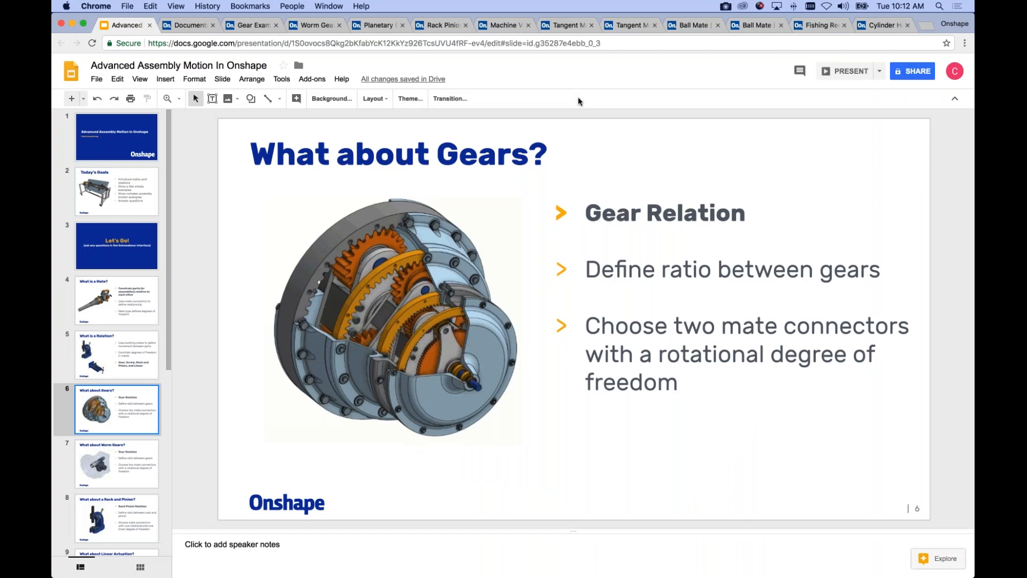
click(849, 71)
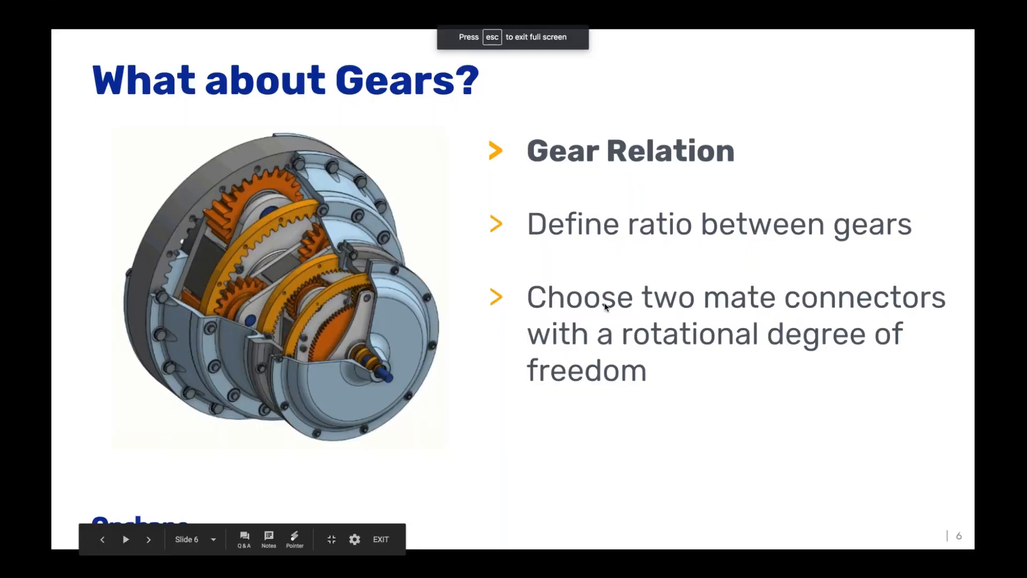
Advance the presentation to the "What about Worm Gears?" slide, exit full screen and switch to the Worm Gear Speed Reducer document.
click(761, 309)
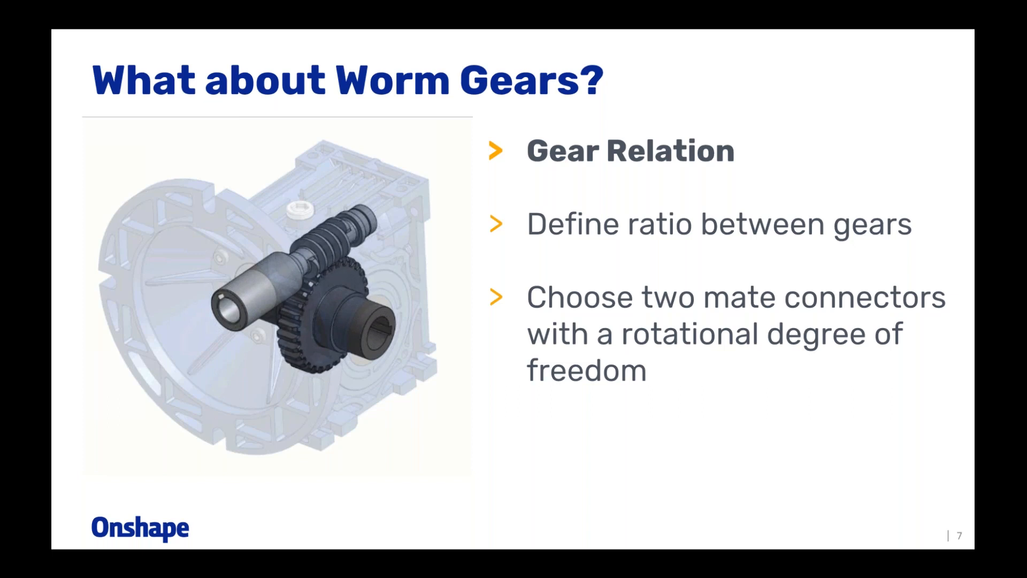
key(Escape)
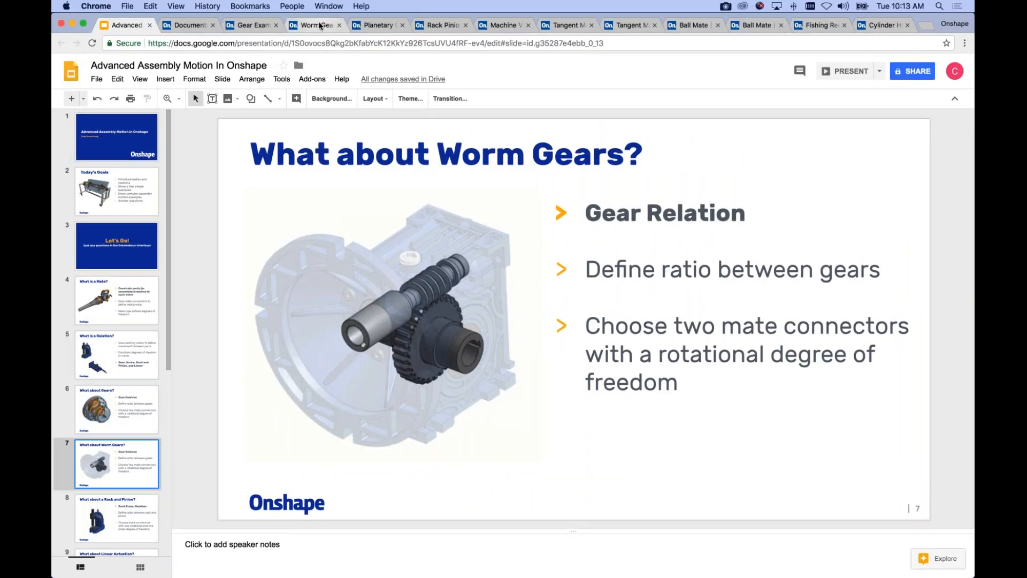
click(320, 25)
scroll(546, 256, down, 2)
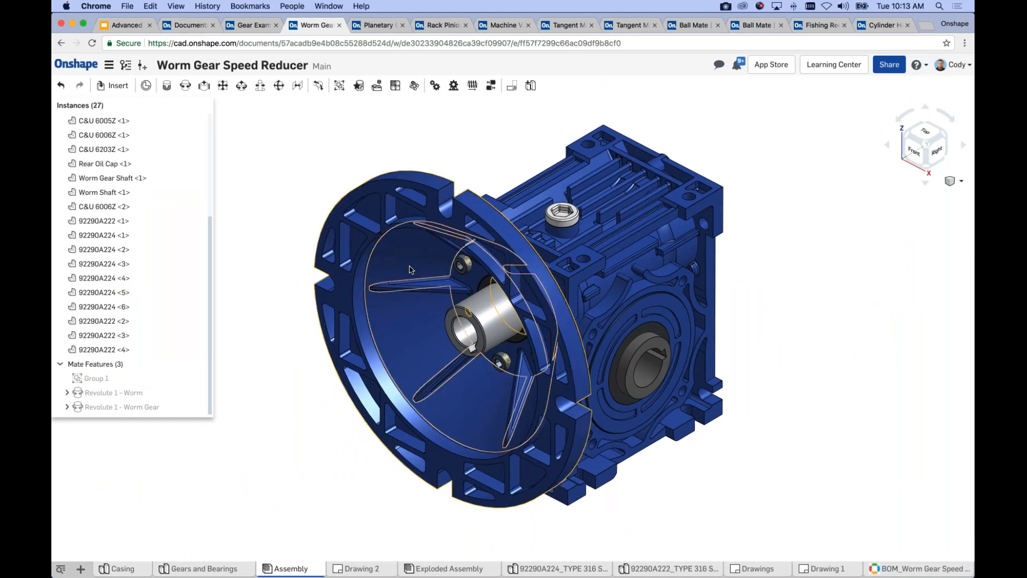
Hide the motor mounting flange, the housing and the left side mounting flange to expose the worm and worm gear.
click(411, 269)
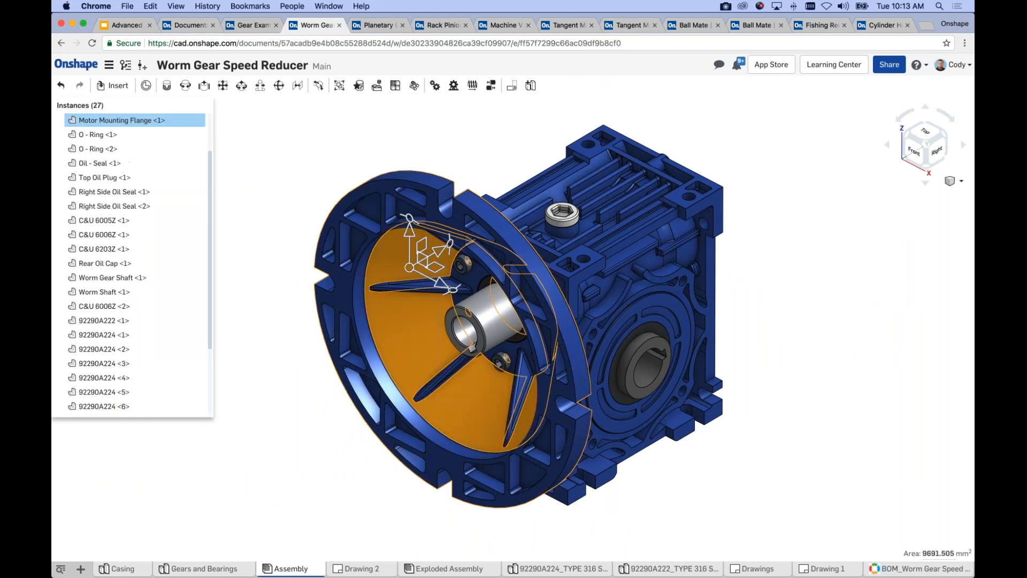
key(y)
click(562, 251)
key(y)
scroll(562, 250, up, 3)
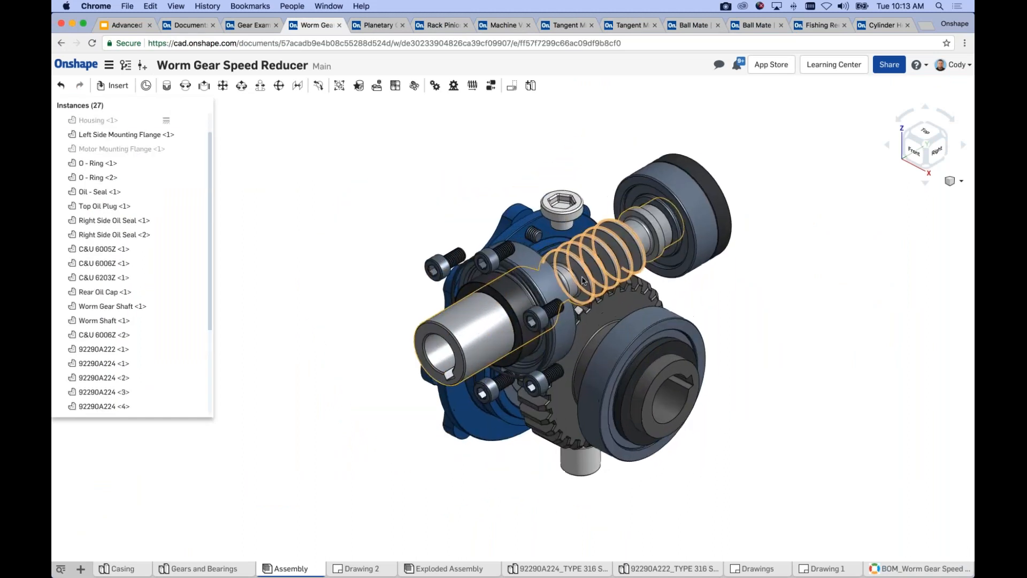
click(521, 227)
key(y)
right_drag(438, 200, 454, 167)
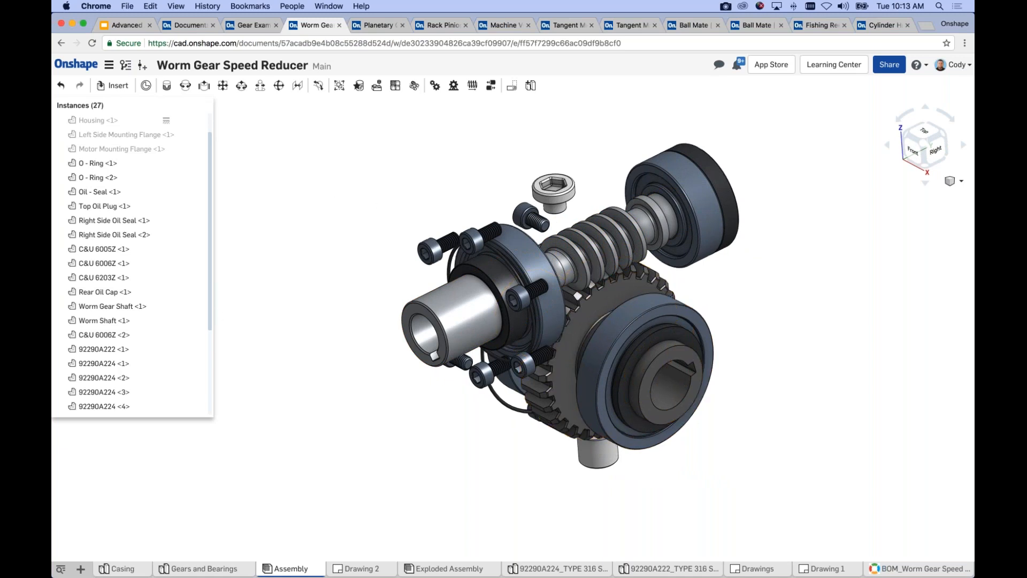
Highlight the Revolute 1 - Worm Gear and Revolute 1 - Worm mates to identify the two rotating shafts.
scroll(146, 406, down, 5)
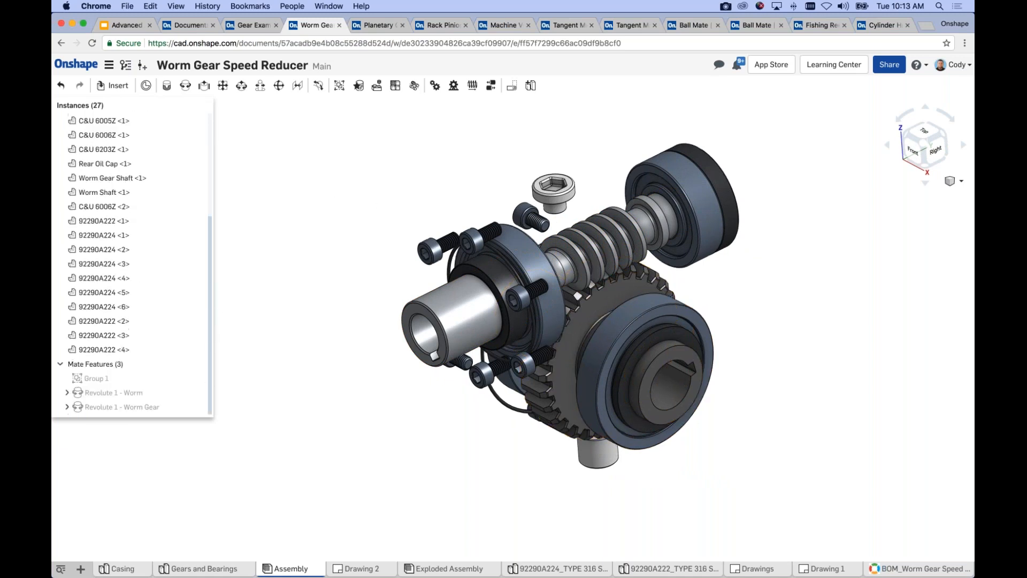
click(146, 406)
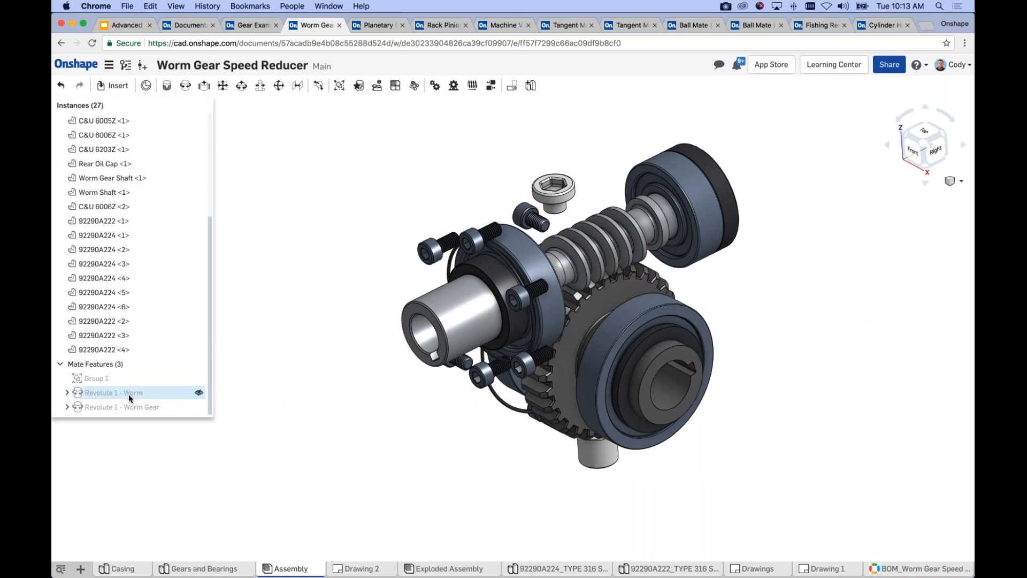
click(128, 393)
click(493, 473)
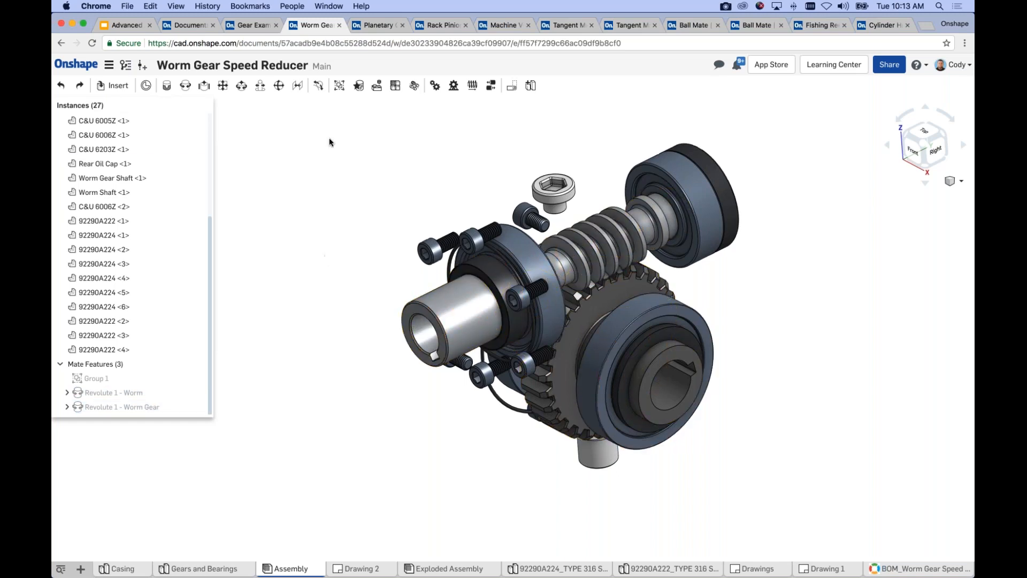
Add a Gear relation between the Revolute 1 - Worm Gear and Revolute 1 - Worm mates with a relation ratio of 30.
click(434, 87)
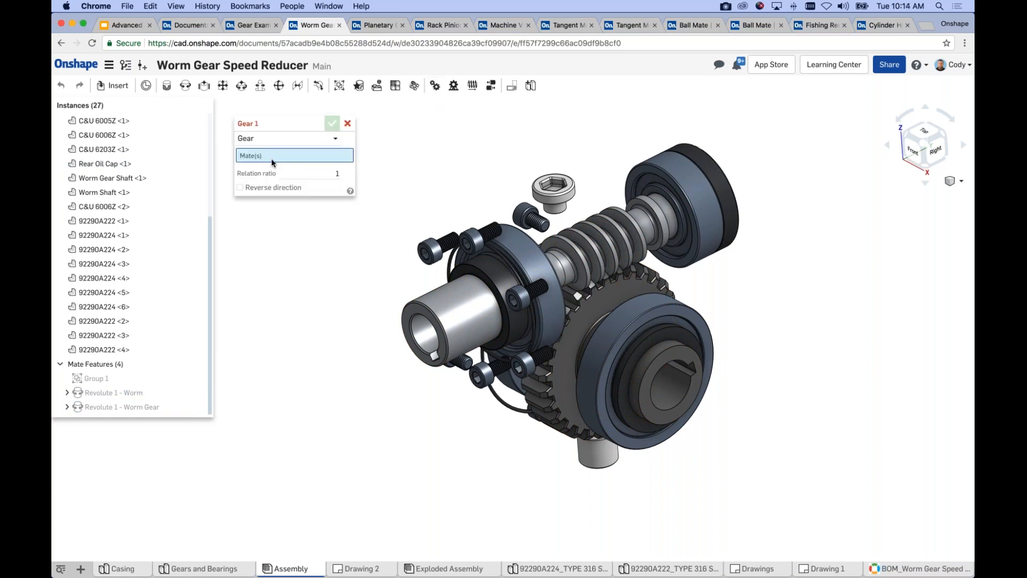
click(123, 407)
click(126, 393)
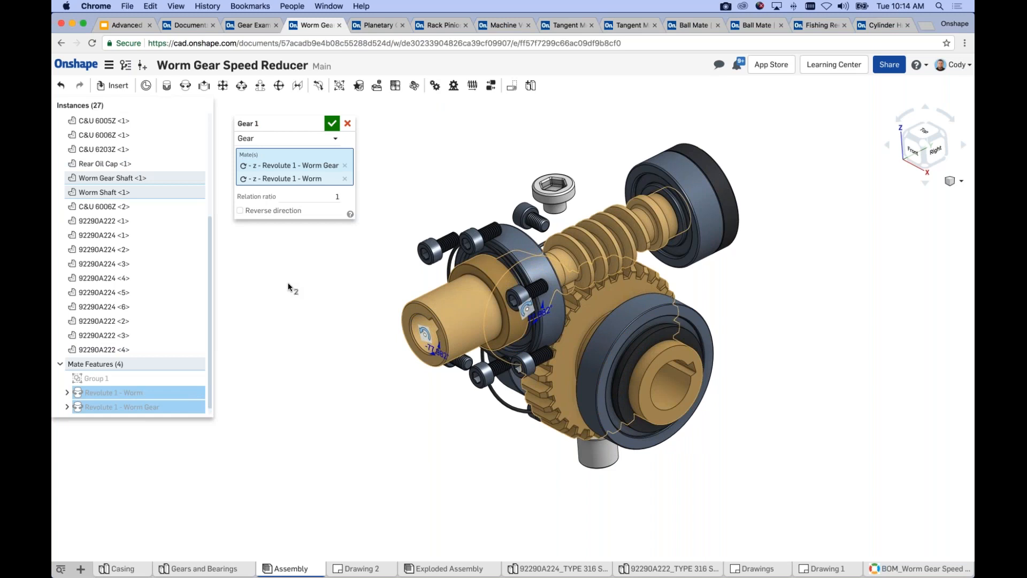
key(Tab)
text(30)
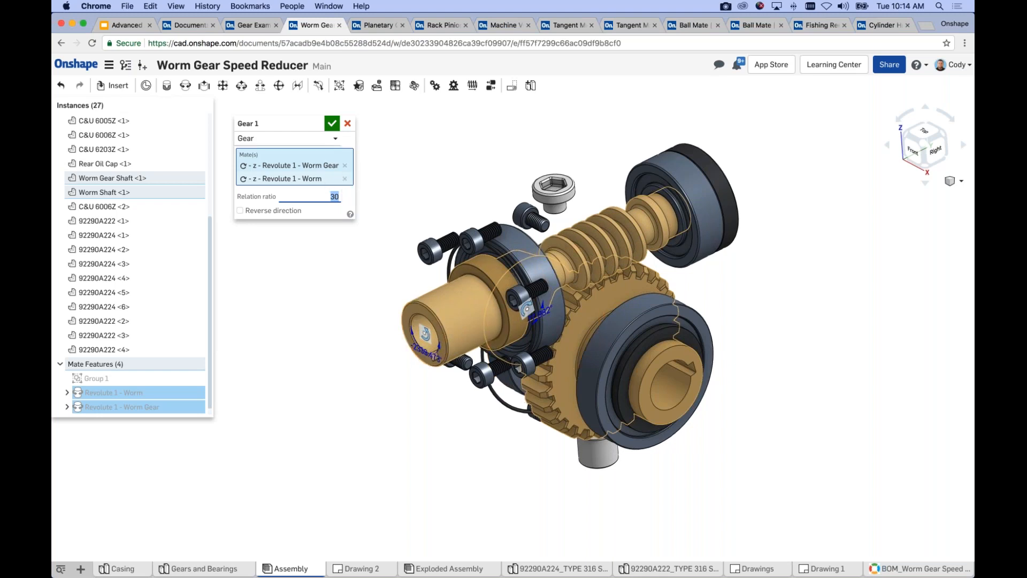
click(333, 124)
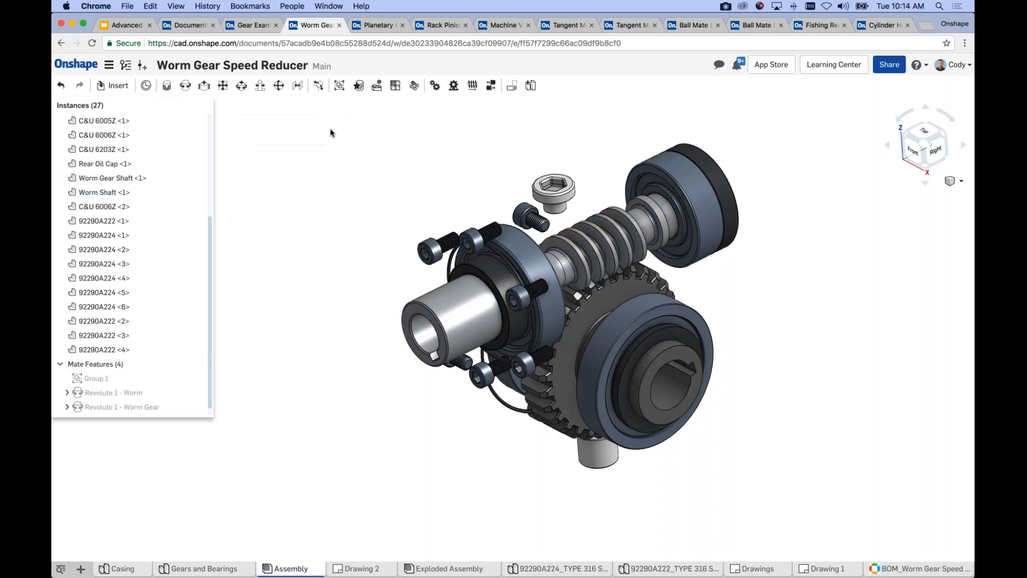
Play the animation of the Revolute 1 - Worm mate from 0 to 360 deg, view the meshing gears and close the animation.
right_click(142, 394)
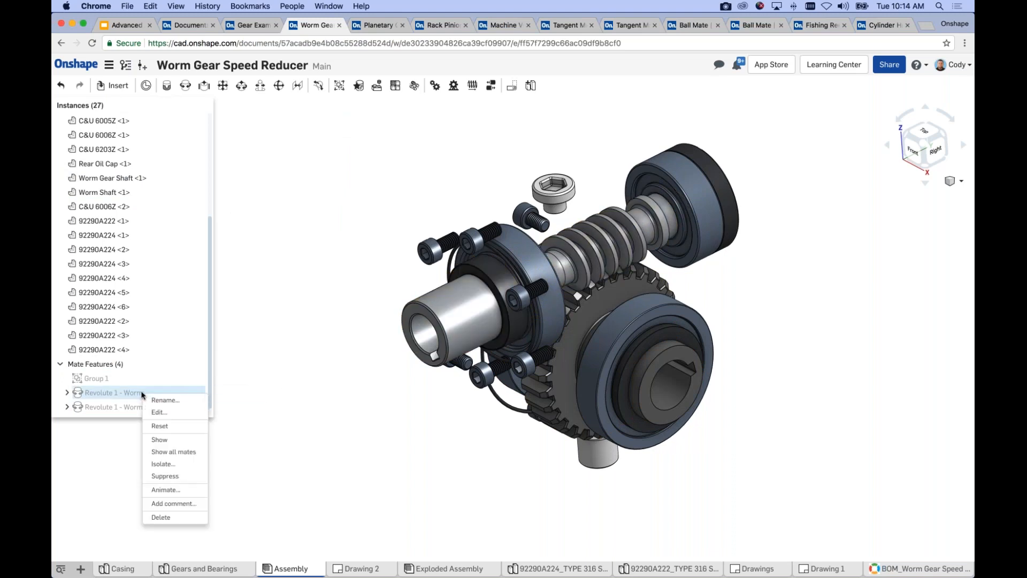
click(170, 491)
click(86, 284)
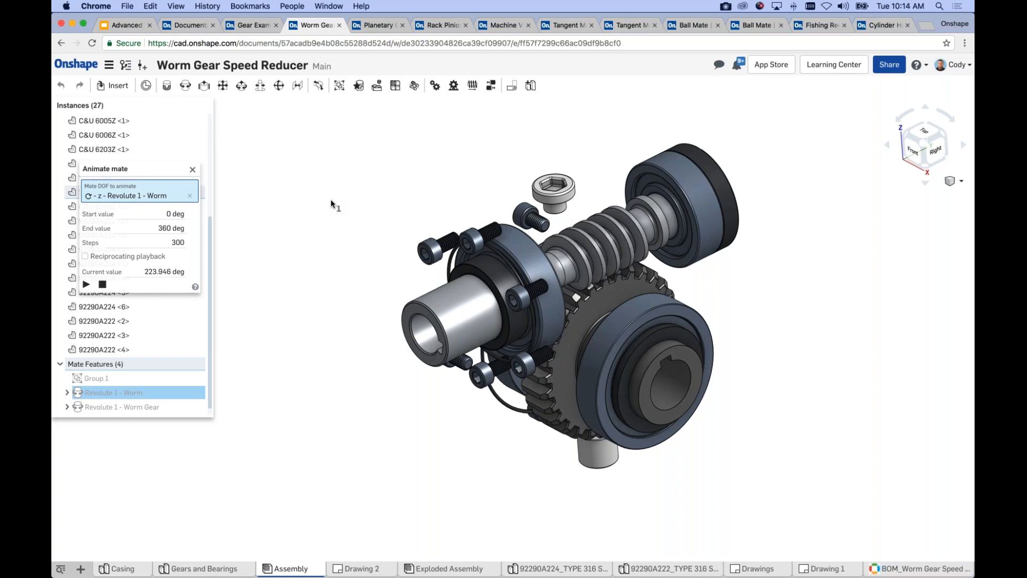
right_drag(454, 162, 412, 197)
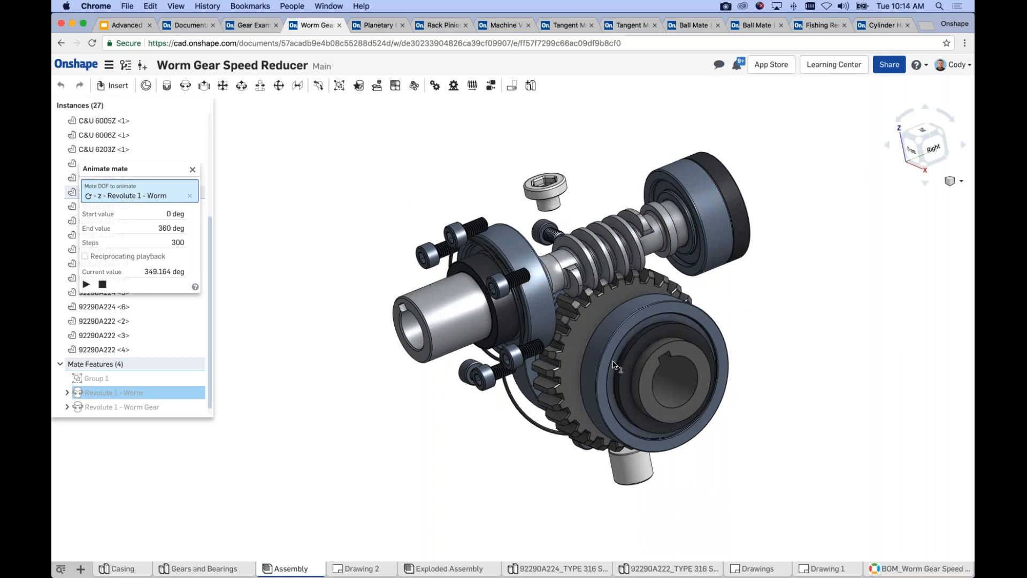
right_drag(345, 273, 347, 281)
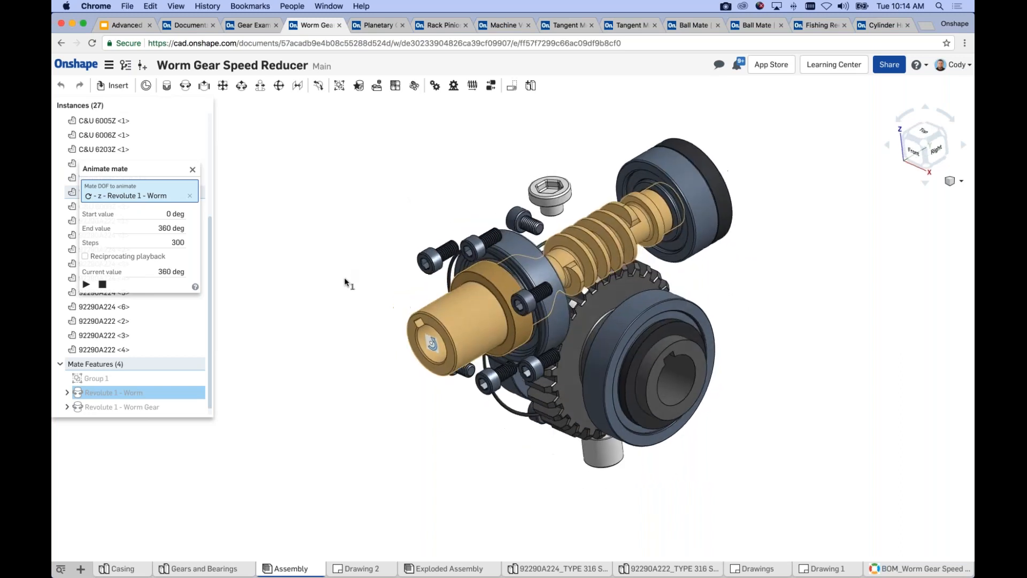
click(193, 169)
Examine the worm and gear up close and select both revolute mates together to review what the relation links.
right_drag(367, 266, 367, 272)
scroll(413, 282, up, 4)
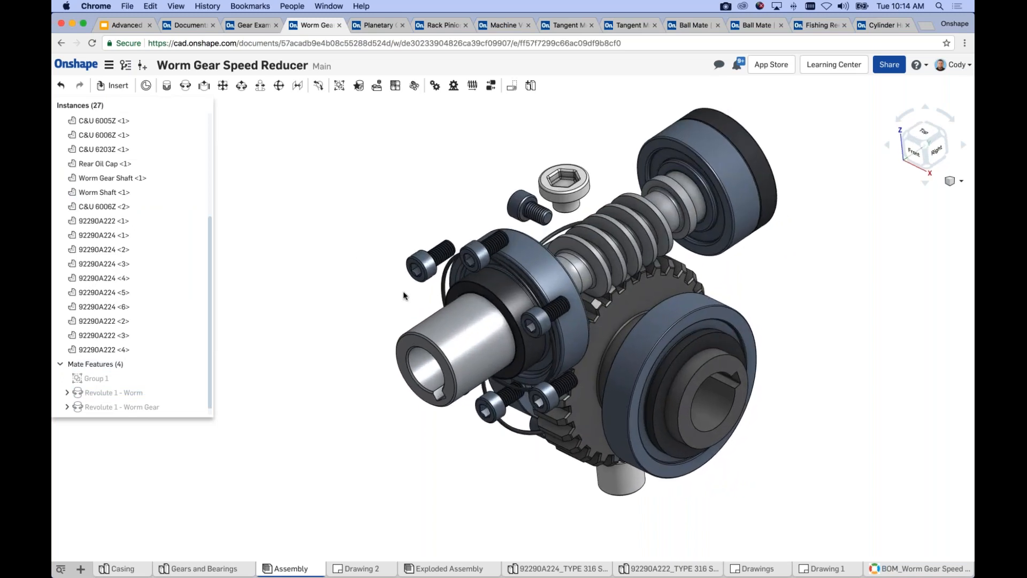
middle_drag(403, 295, 395, 294)
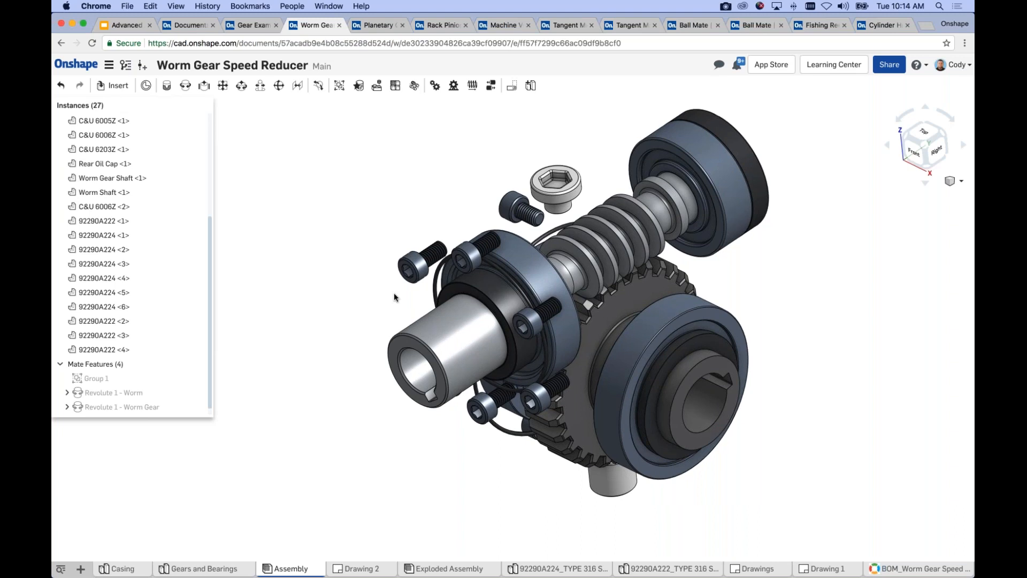
click(198, 406)
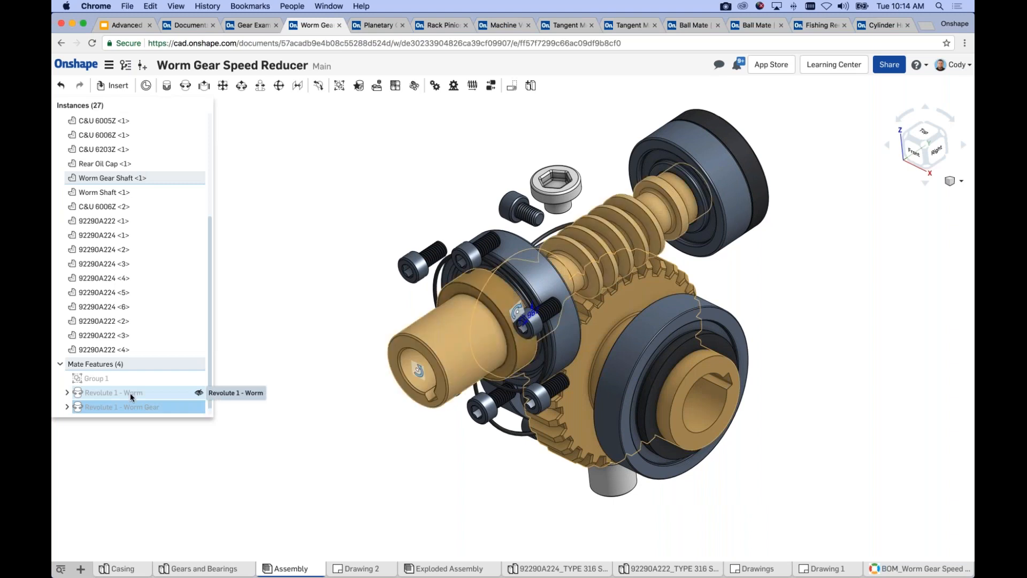
shift+click(131, 395)
click(297, 274)
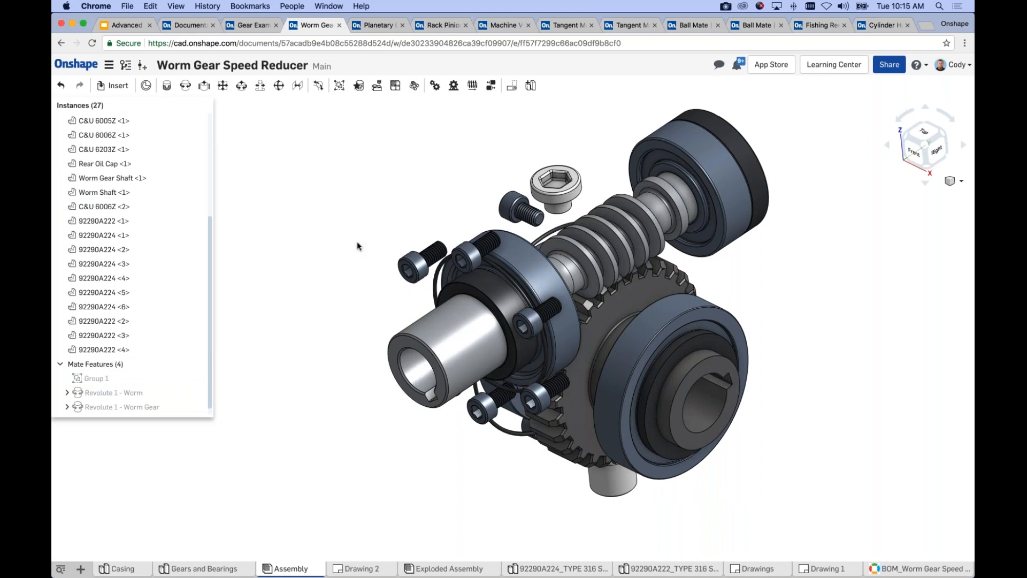
middle_drag(358, 242, 353, 246)
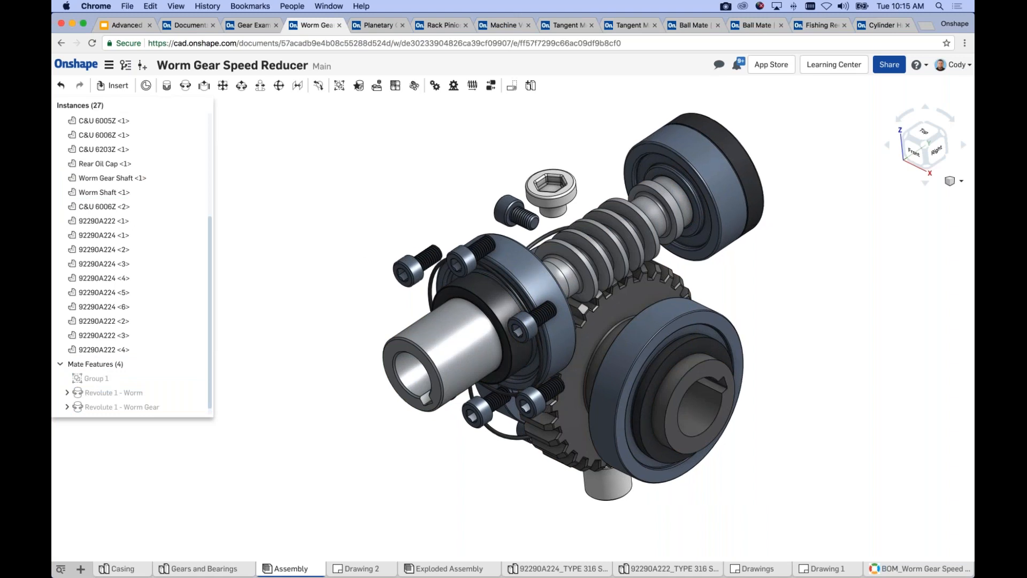
Return to the Advanced Assembly Motion In Onshape slides, revisit "What about Gears?" and start presenting from "What about Worm Gears?".
click(127, 26)
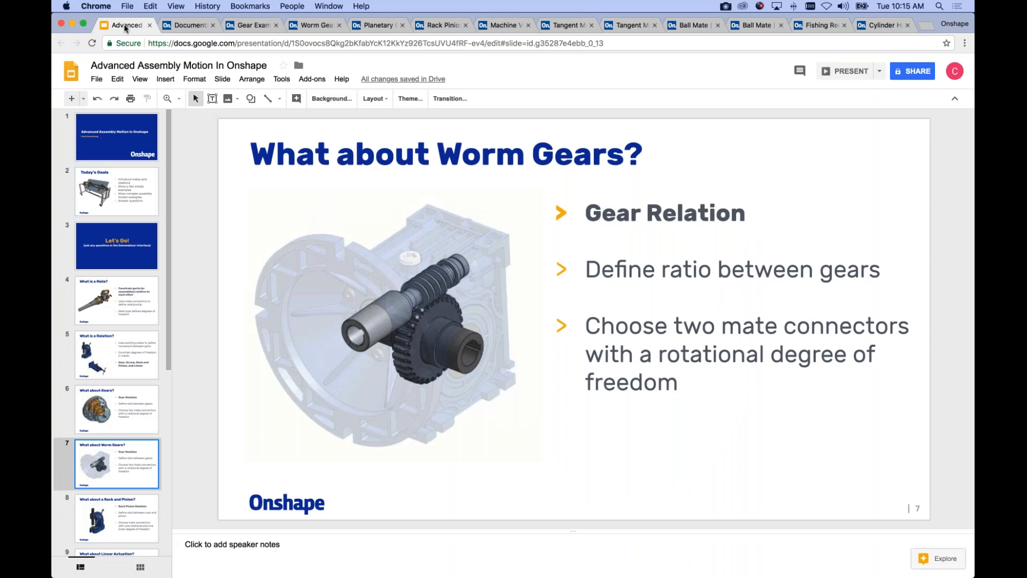
click(143, 405)
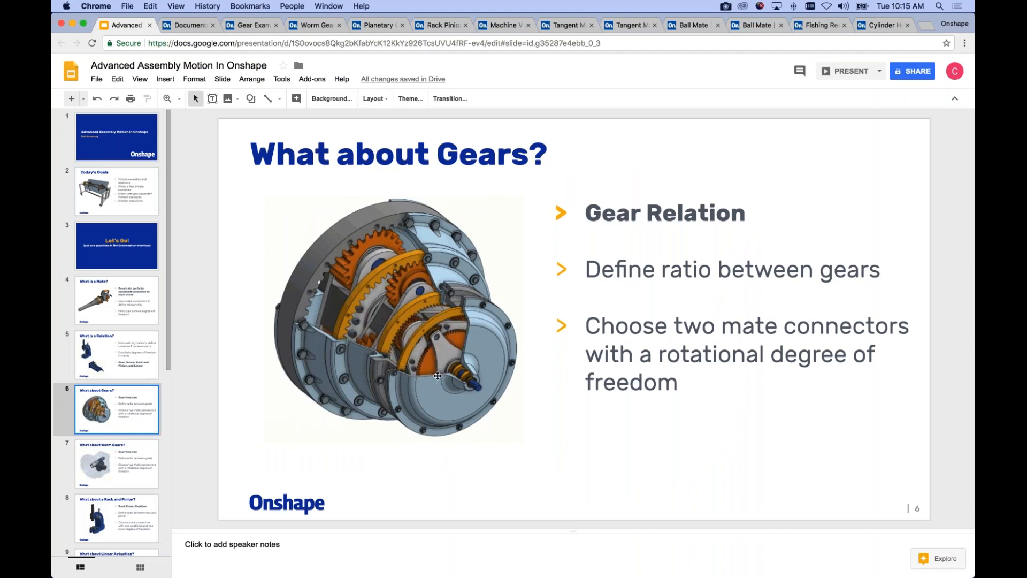
click(142, 465)
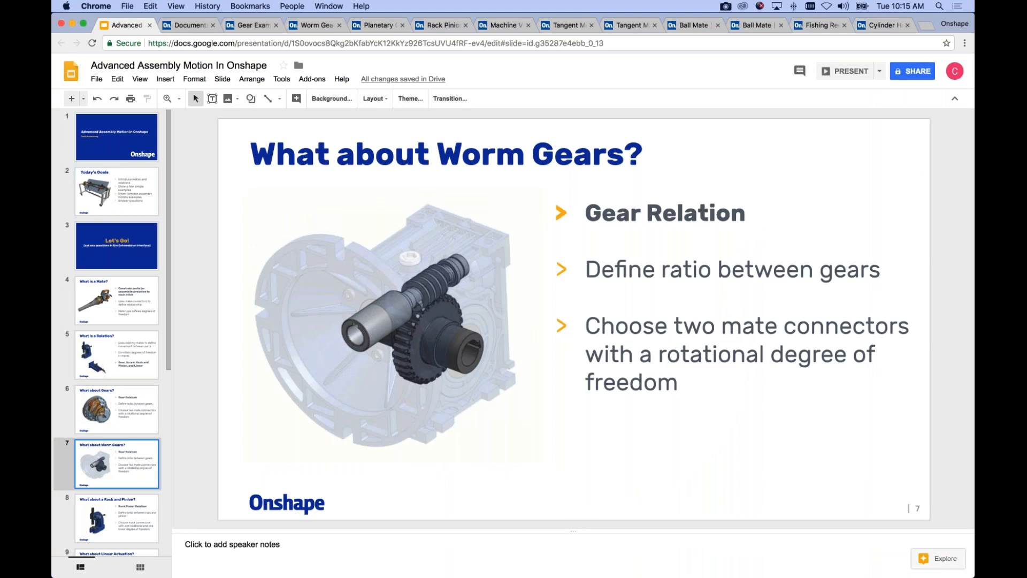
click(833, 75)
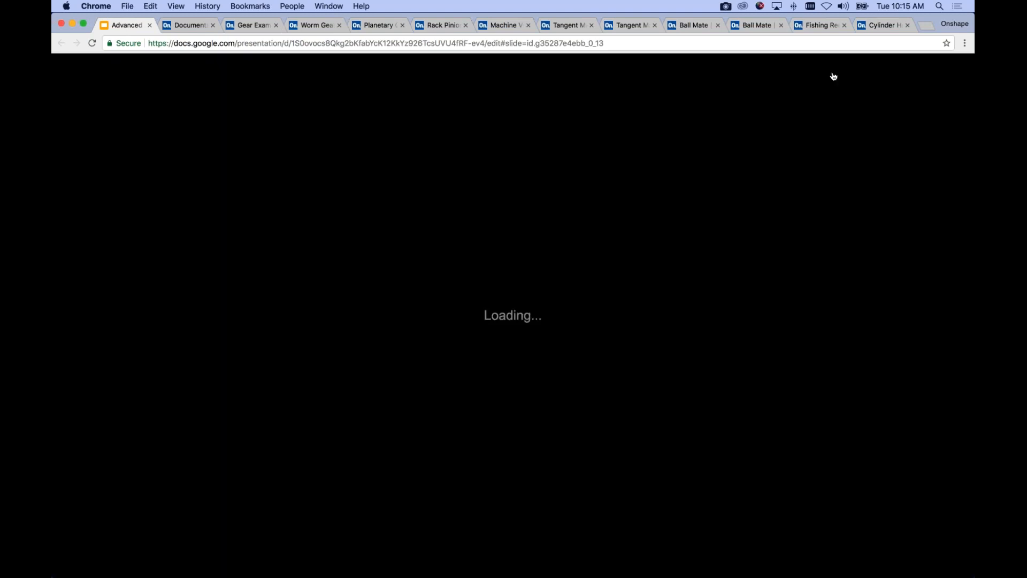
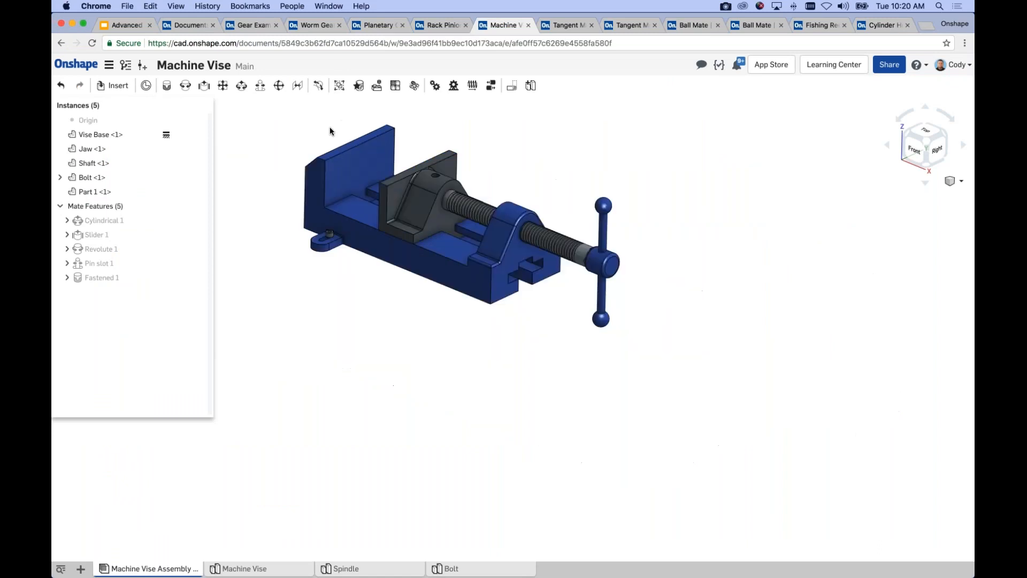
Test the Machine Vise motion by moving the sliding jaw and the shaft handle along the vise base.
scroll(490, 255, up, 3)
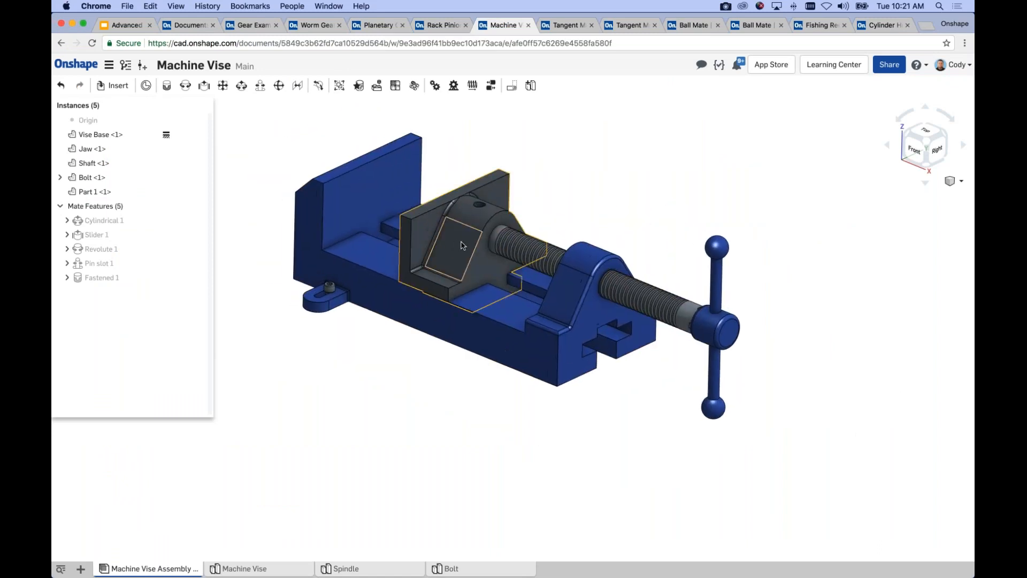
scroll(465, 247, up, 1)
mouse_move(436, 239)
mouse_down()
mouse_move(428, 235)
mouse_move(447, 242)
mouse_up()
mouse_move(744, 333)
mouse_down()
mouse_move(722, 370)
mouse_move(732, 326)
mouse_up()
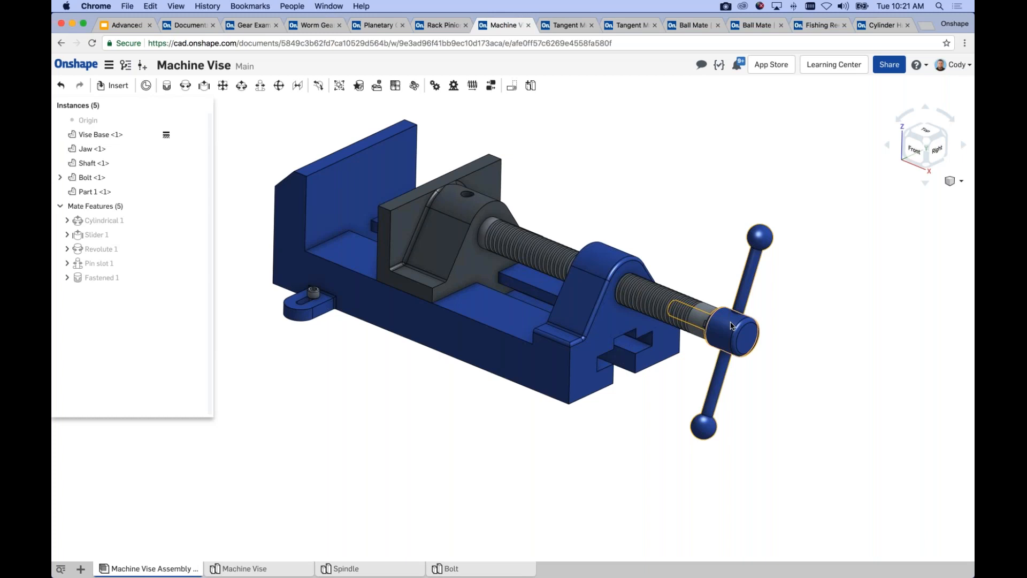
mouse_move(428, 234)
mouse_down()
mouse_move(445, 243)
mouse_move(433, 240)
mouse_up()
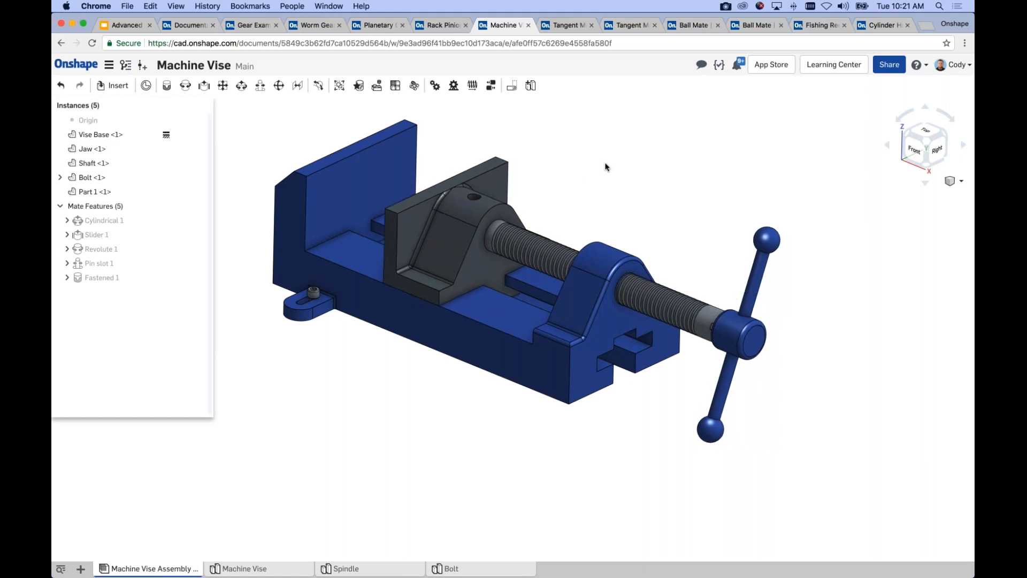
middle_drag(610, 184, 640, 188)
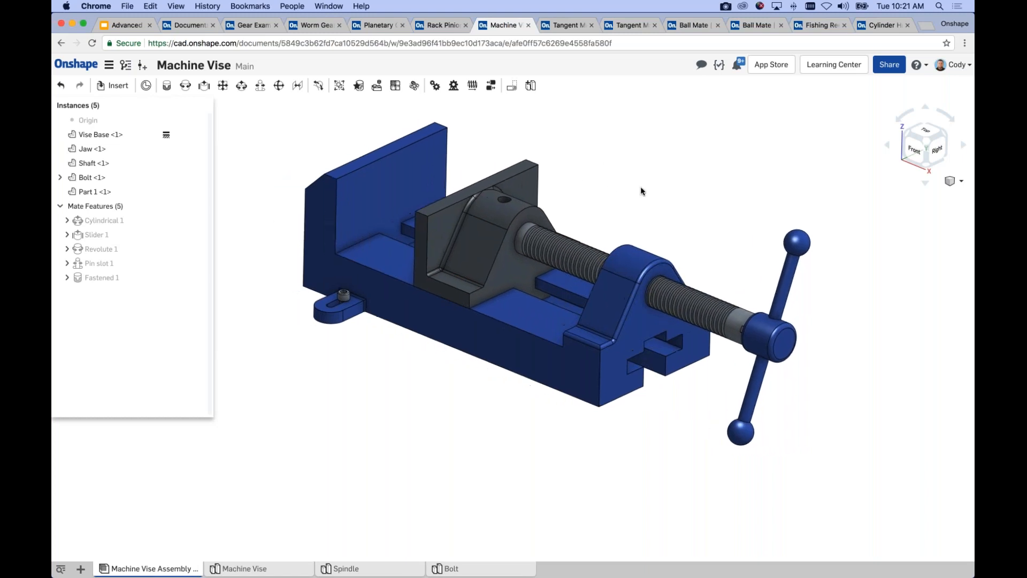
Add a Screw relation on the Cylindrical 1 mate with 0.5 in distance per revolution, and test it by sliding the jaw.
click(472, 87)
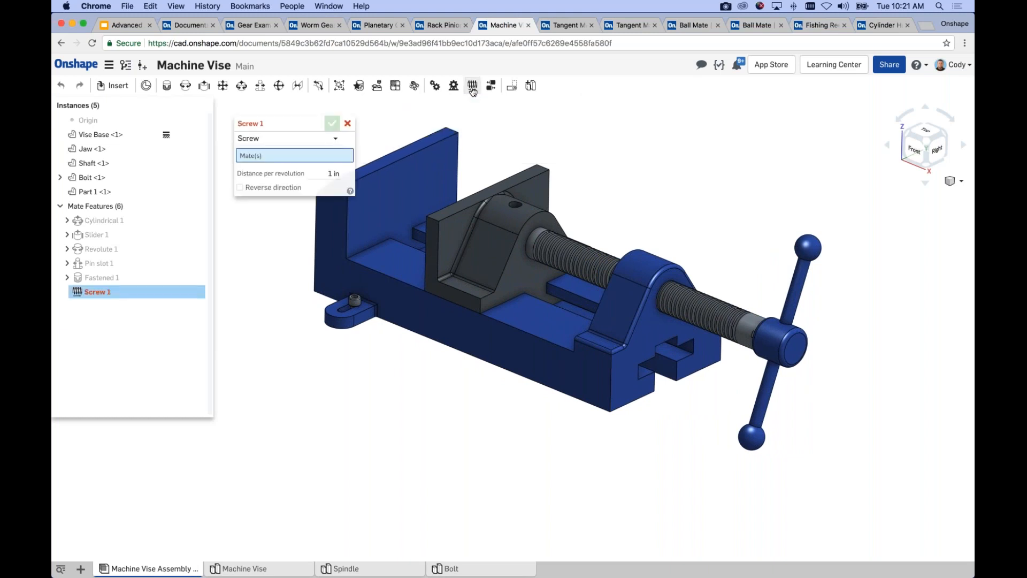
middle_drag(536, 163, 580, 168)
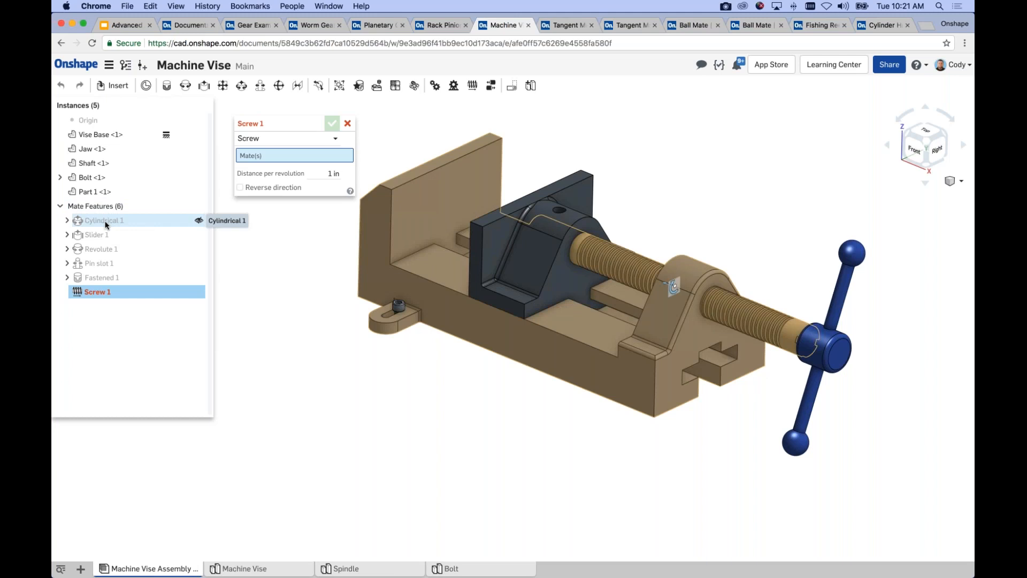
click(104, 221)
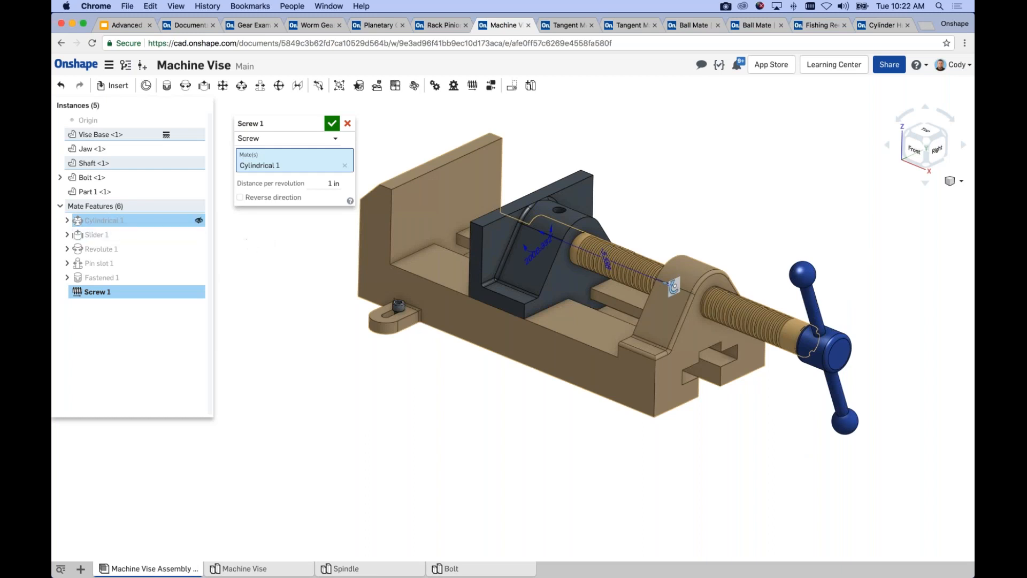
middle_drag(285, 247, 303, 259)
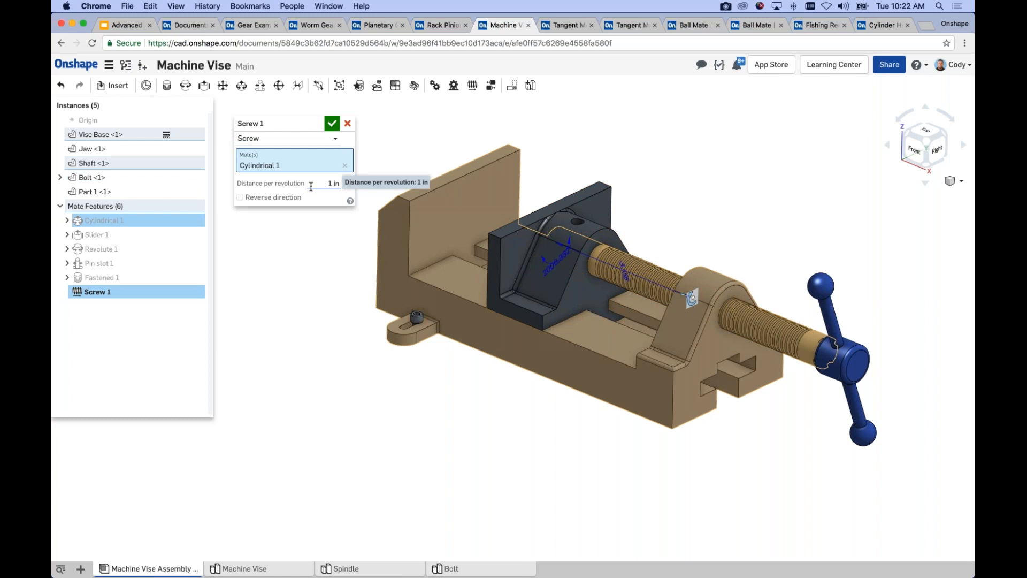
click(333, 183)
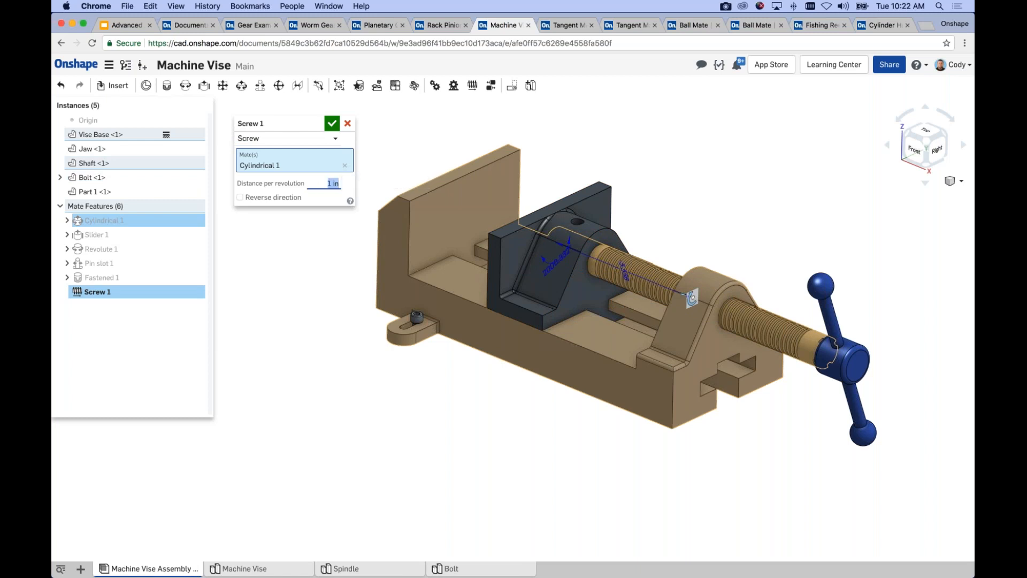
text(2.25)
key(BackSpace)
key(BackSpace)
key(Return)
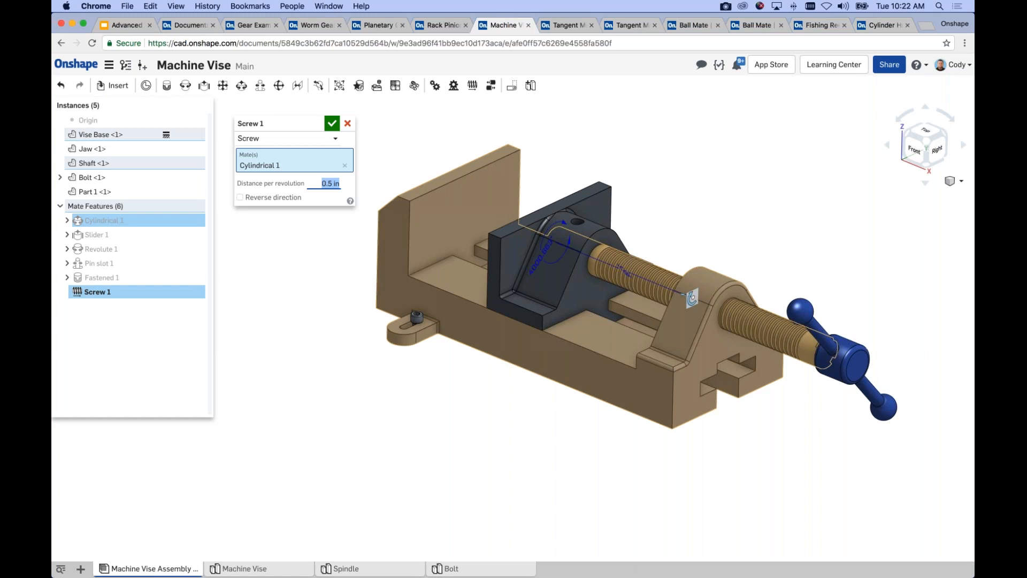
click(331, 123)
drag(556, 275, 576, 288)
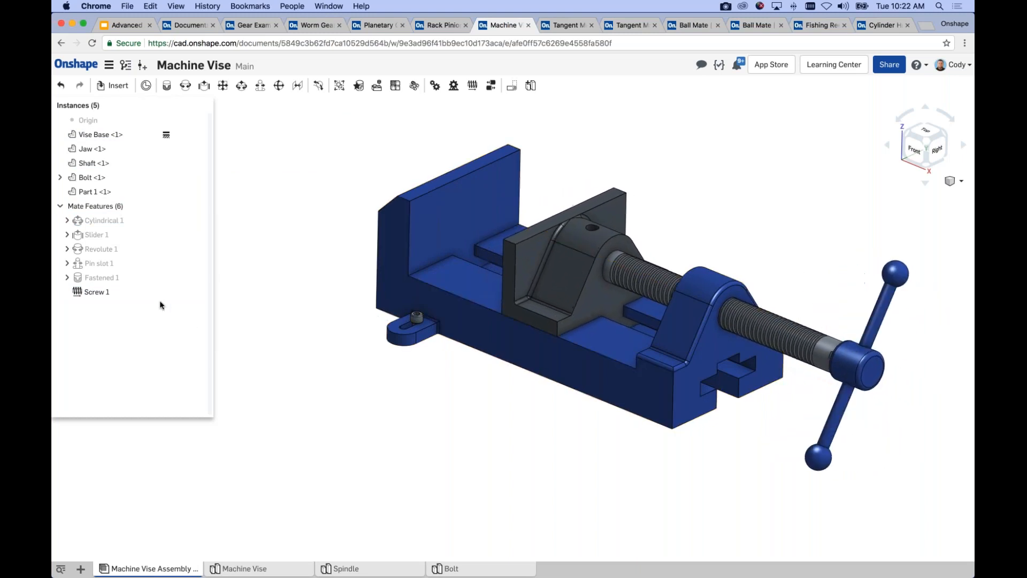
Reverse the direction of the Screw 1 relation and move the jaw to test the vise motion.
right_click(113, 291)
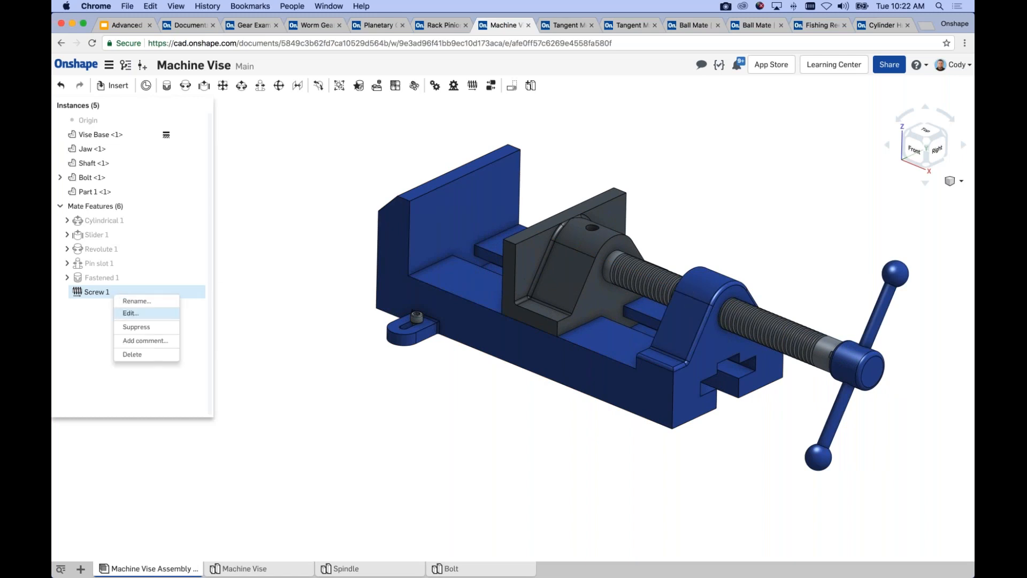
click(131, 313)
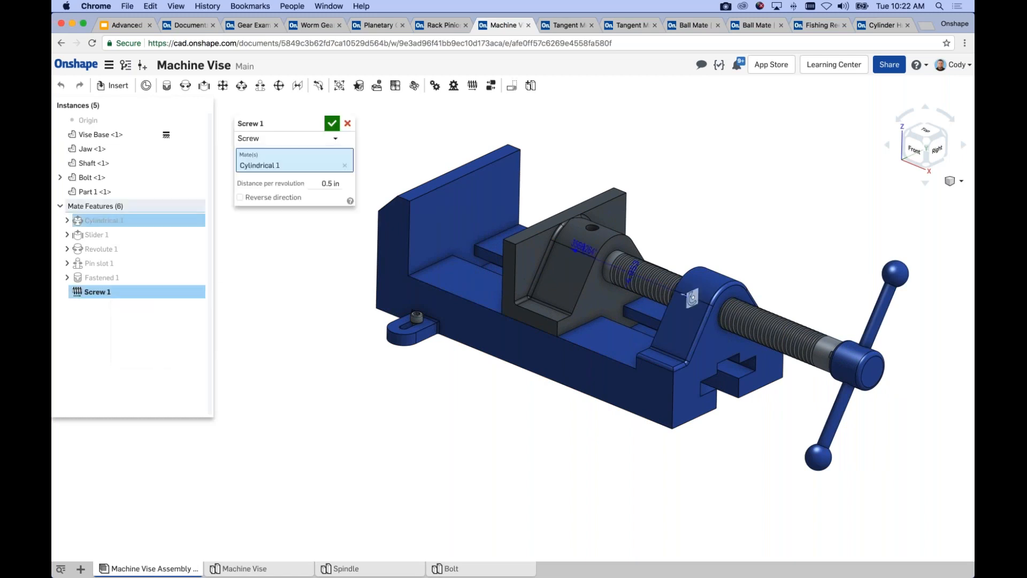
click(240, 197)
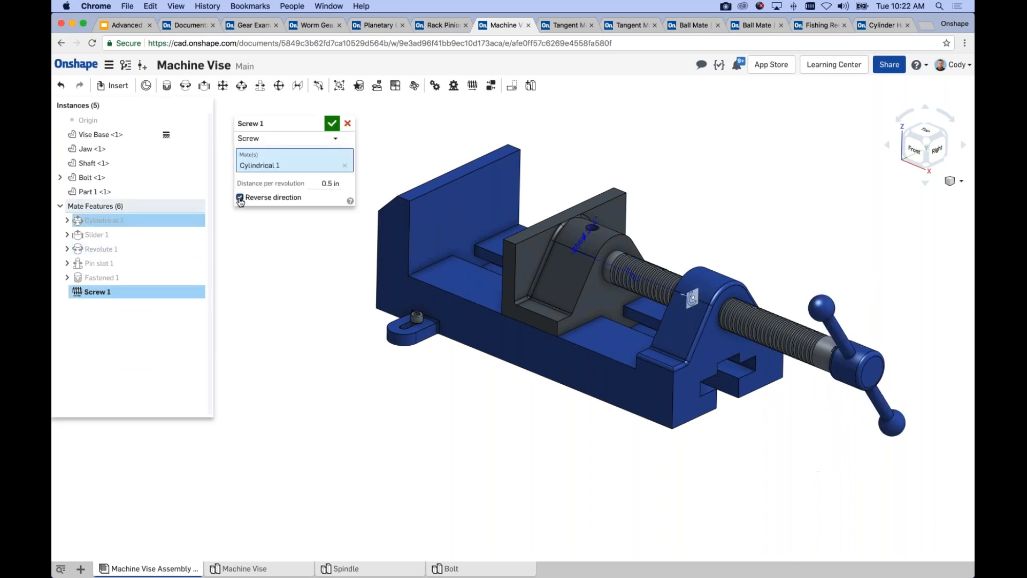
click(332, 124)
mouse_move(523, 260)
mouse_down()
mouse_move(495, 252)
mouse_move(540, 266)
mouse_move(512, 256)
mouse_up()
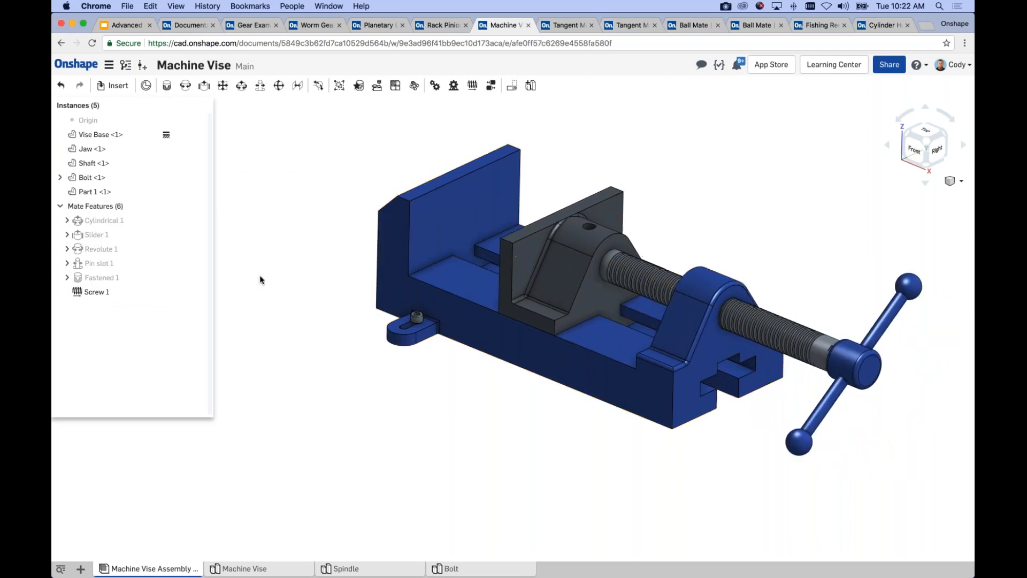
Review the mate and distance per revolution of Screw 1, close it, and test the vise motion with the handle and jaw.
right_click(120, 289)
click(131, 309)
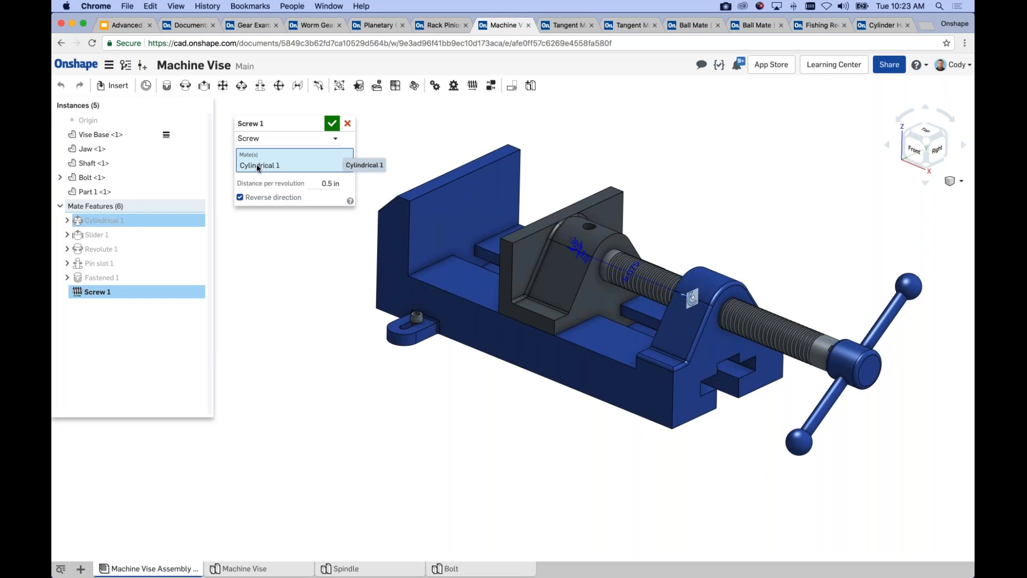
click(330, 184)
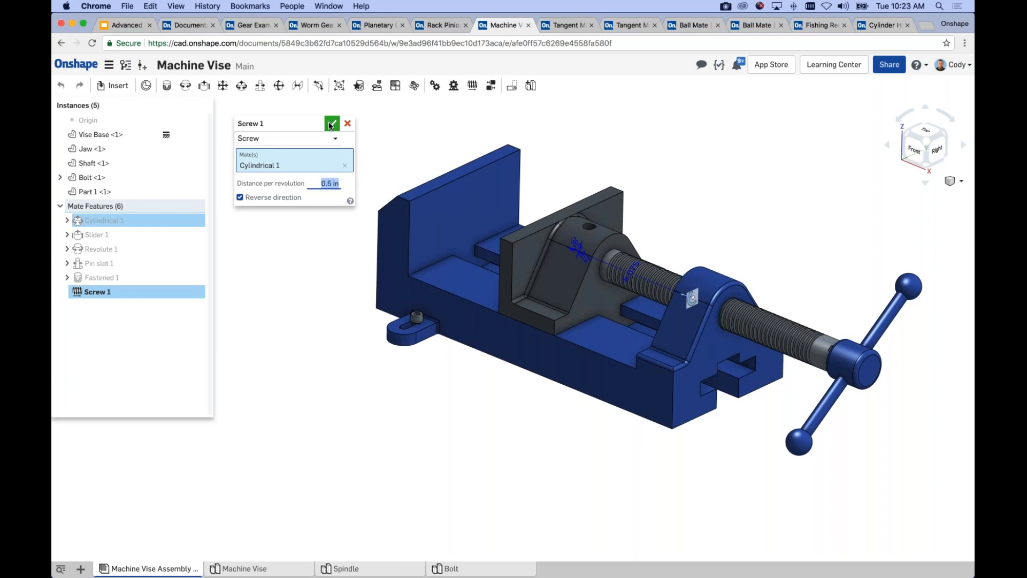
key(Return)
drag(855, 367, 407, 289)
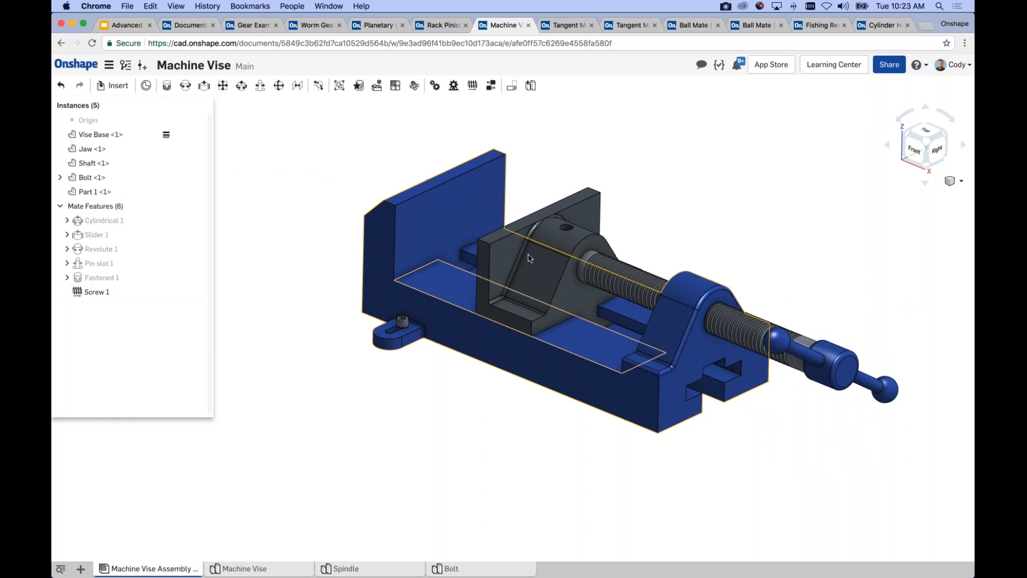
mouse_move(549, 264)
mouse_down()
mouse_move(531, 257)
mouse_move(546, 263)
mouse_up()
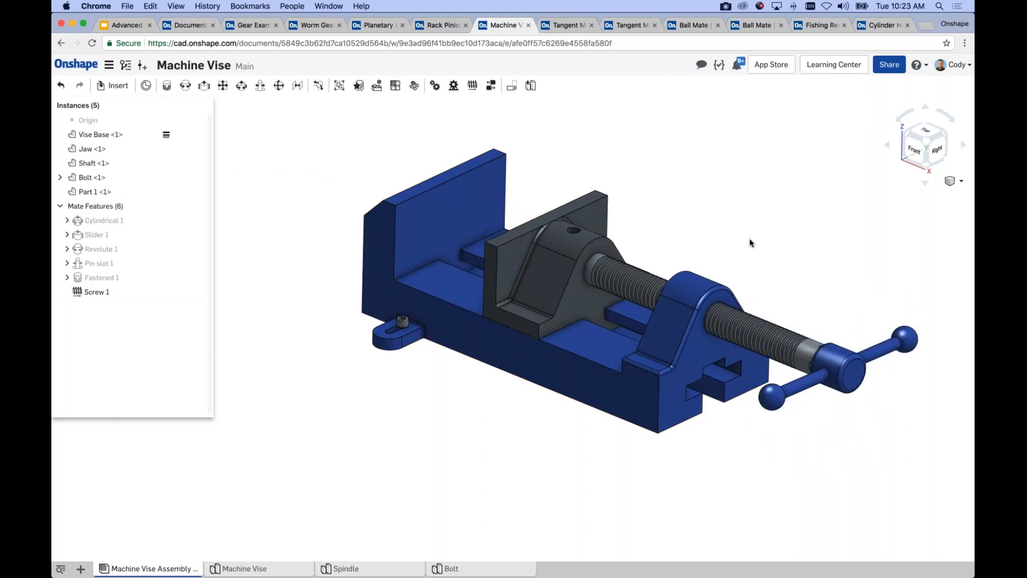
Slide the jaw along the vise base once more and select the Cylindrical 1 mate to examine which parts it links.
scroll(746, 252, down, 2)
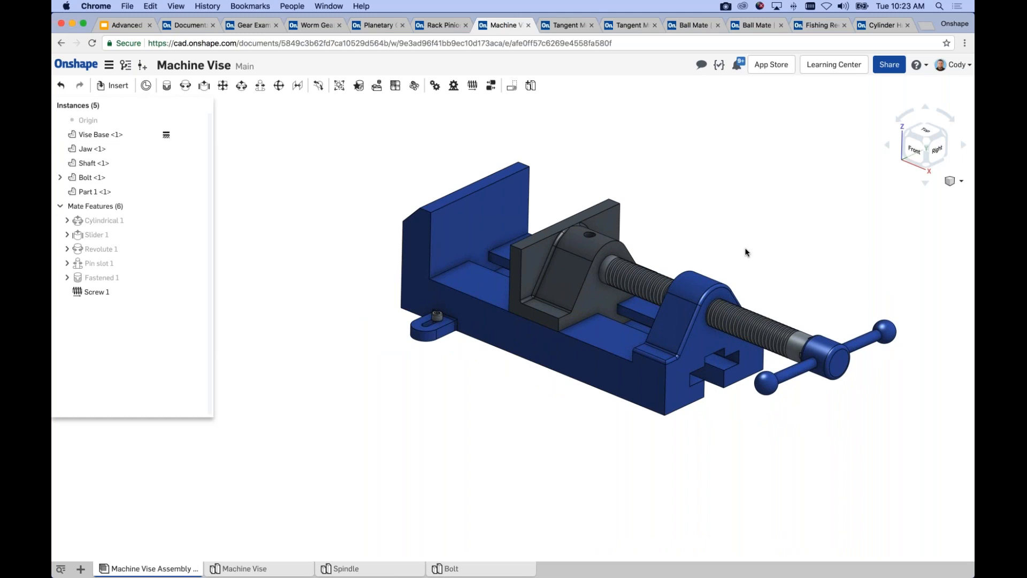
scroll(711, 251, up, 3)
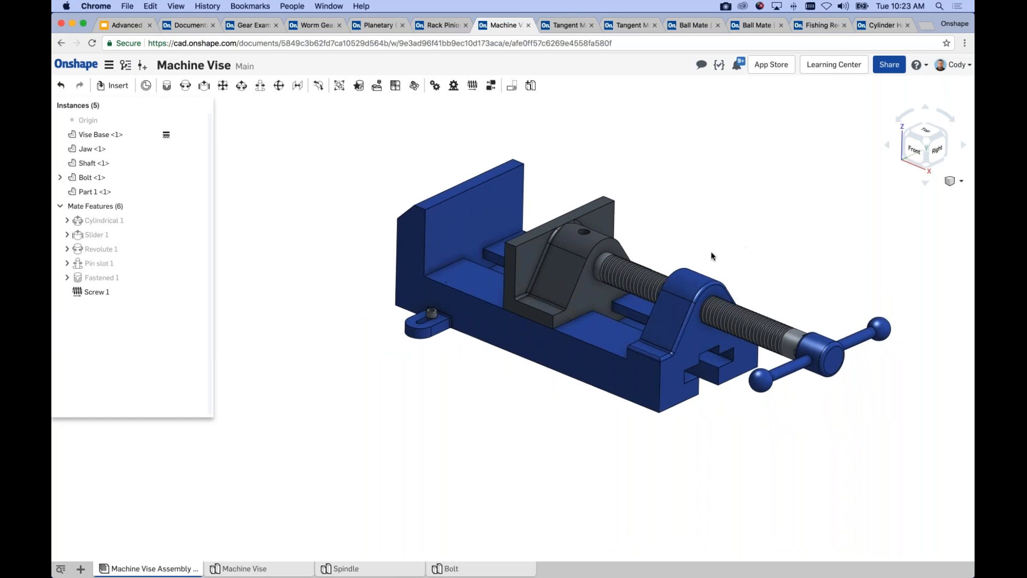
middle_drag(711, 260, 706, 259)
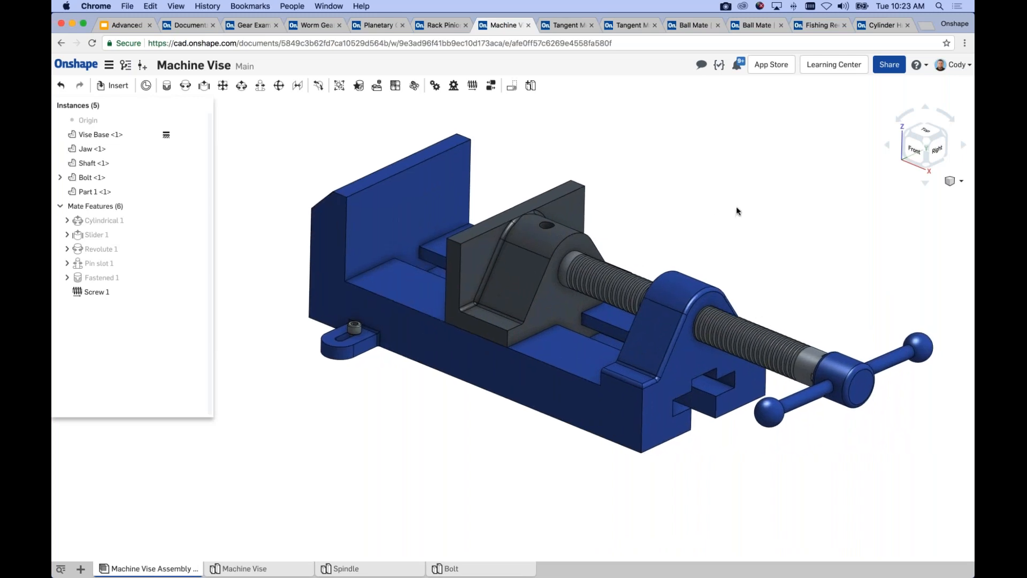
middle_drag(736, 206, 734, 197)
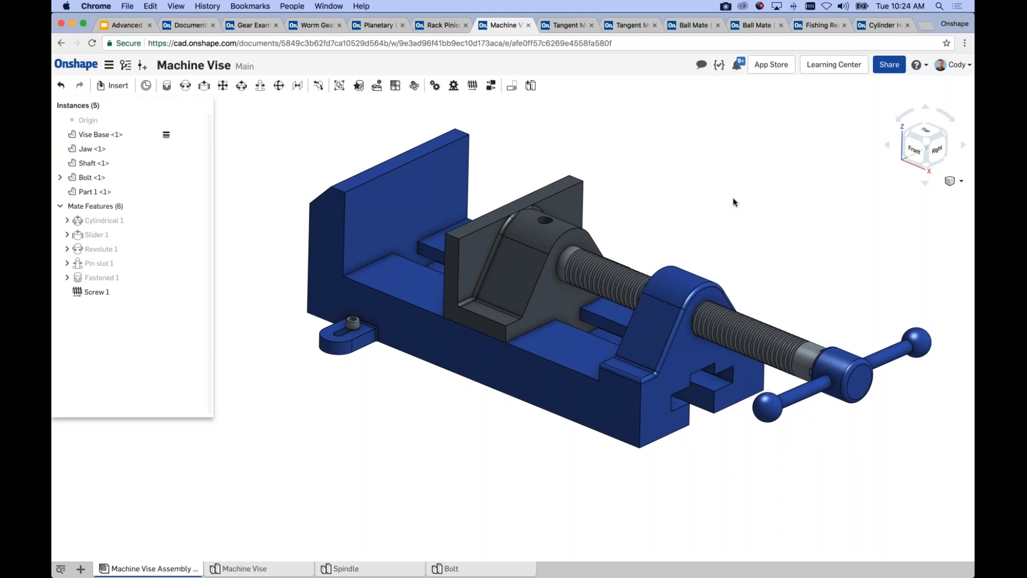
mouse_move(499, 268)
mouse_down()
mouse_move(476, 259)
mouse_move(501, 269)
mouse_up()
click(99, 220)
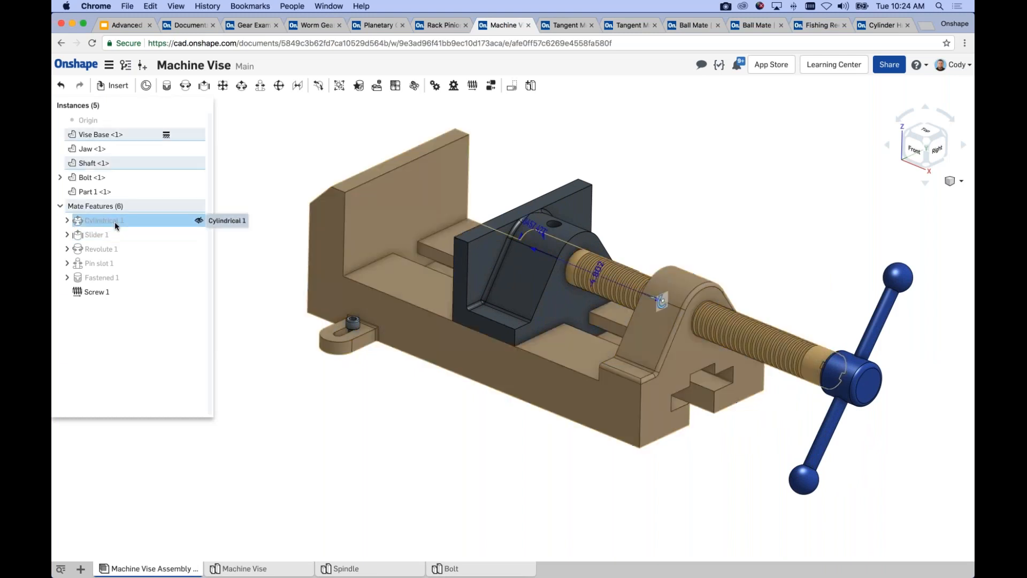
click(316, 185)
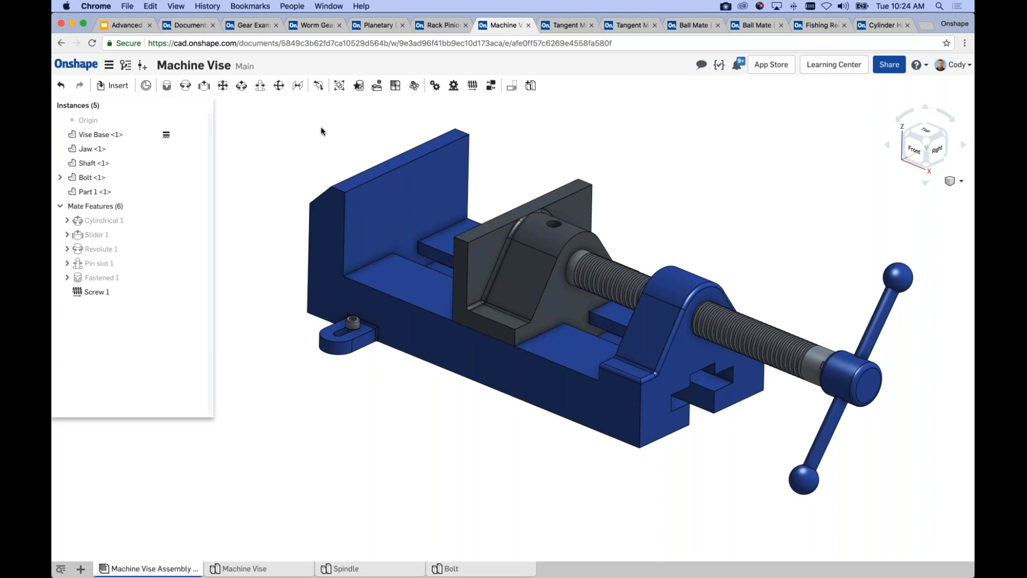
middle_drag(348, 118, 369, 104)
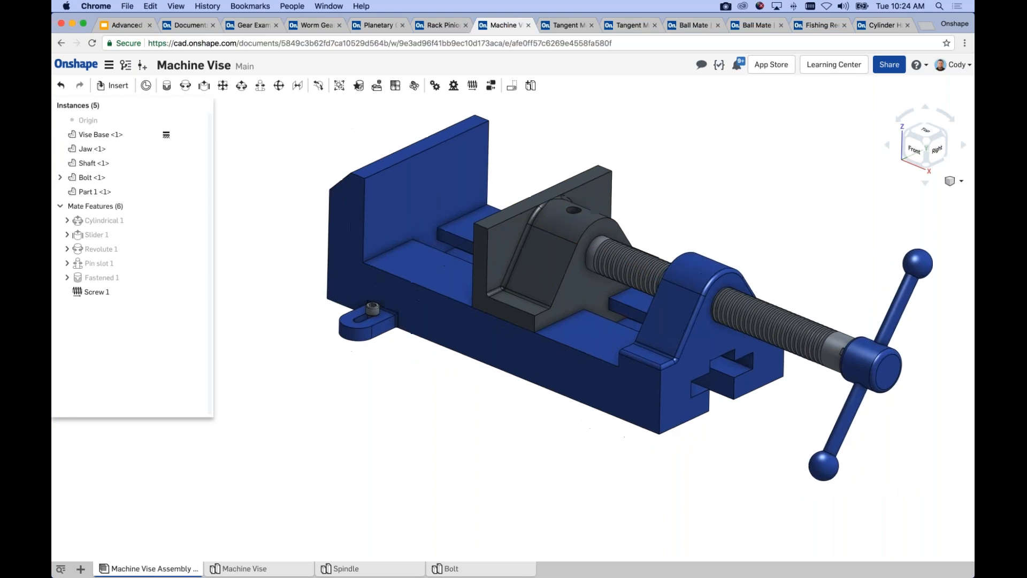
Switch to the Advanced Assembly Motion In Onshape slides and start presenting from "What about a Cam?".
click(121, 25)
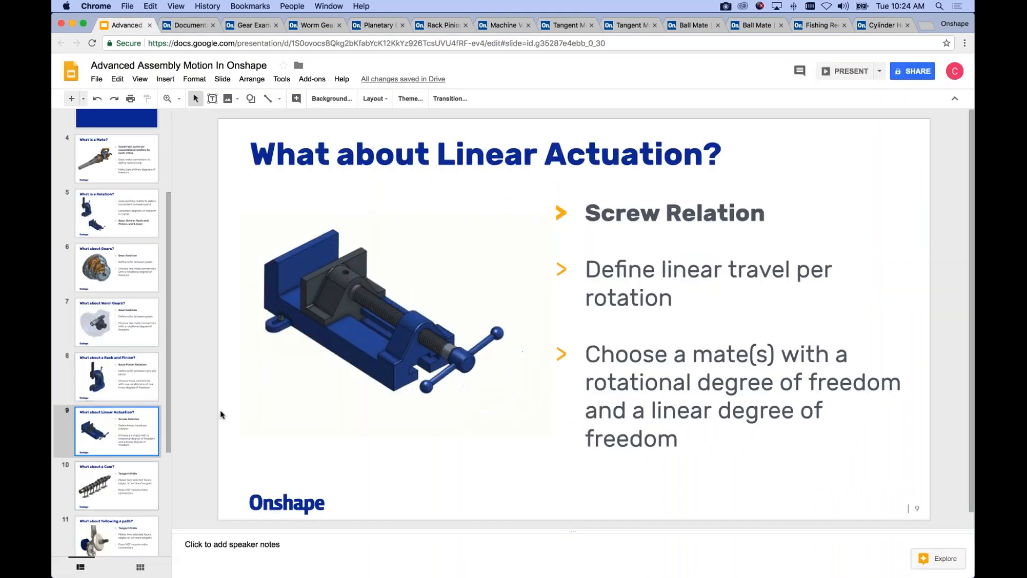
key(Down)
click(848, 71)
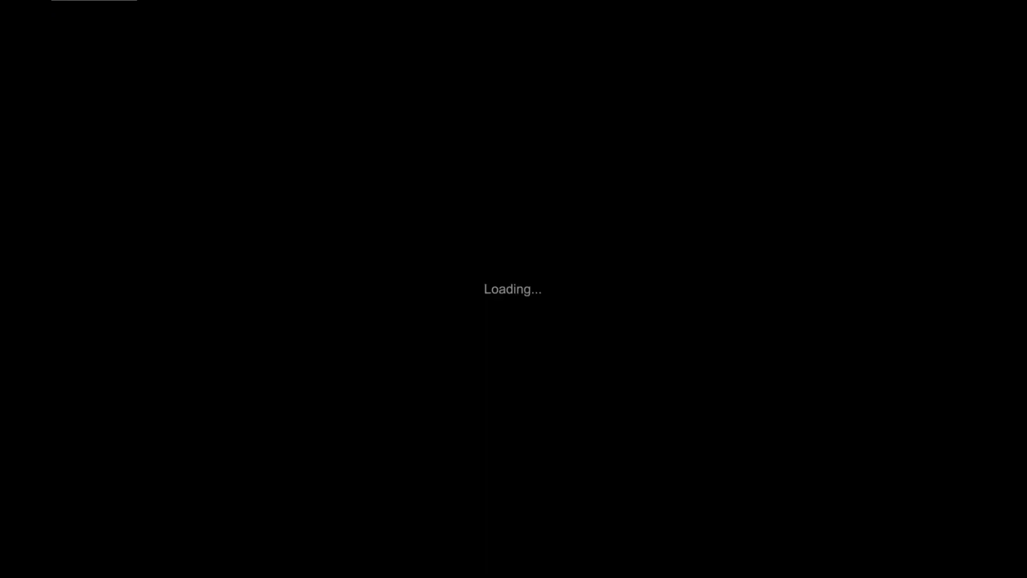
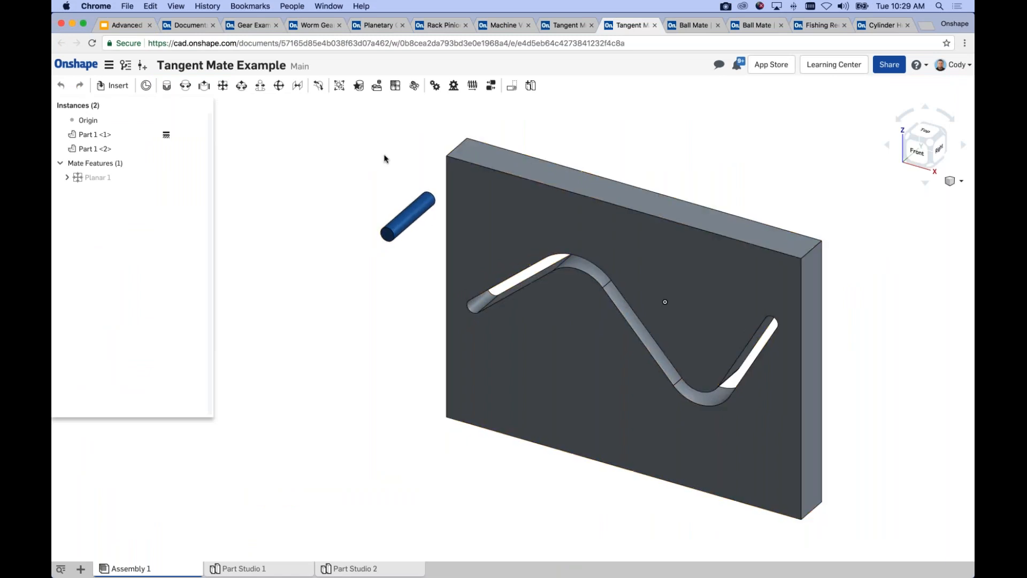
Define a Tangent mate between the blue pin's cylindrical face and the inner face of the plate's wavy slot.
middle_drag(402, 151, 390, 154)
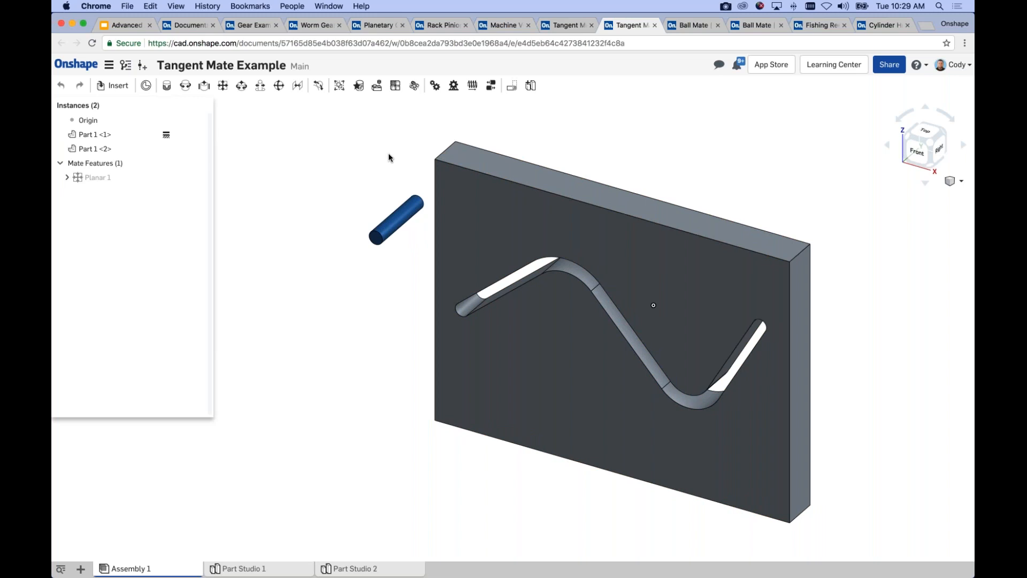
click(319, 87)
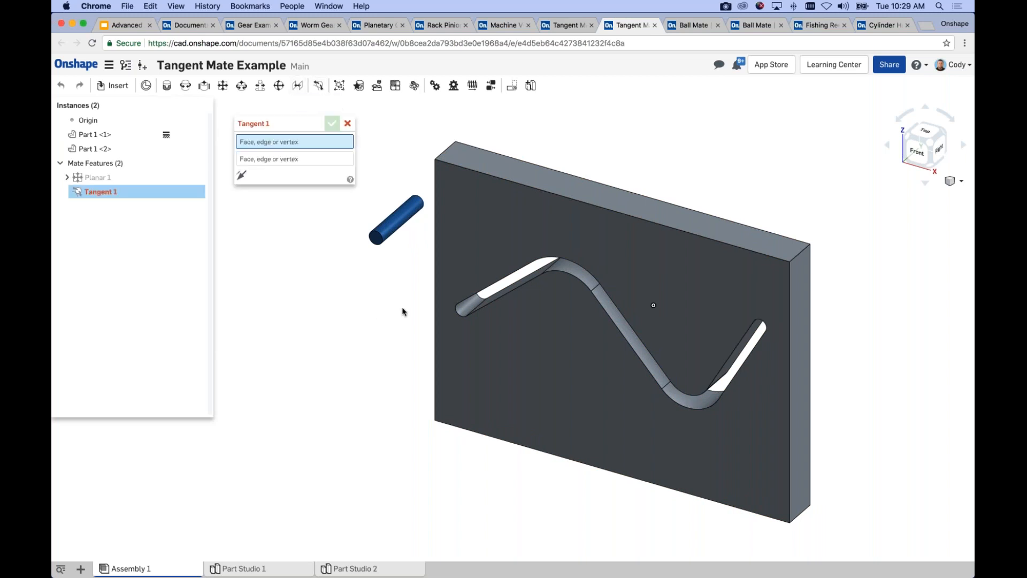
scroll(423, 273, up, 3)
click(420, 189)
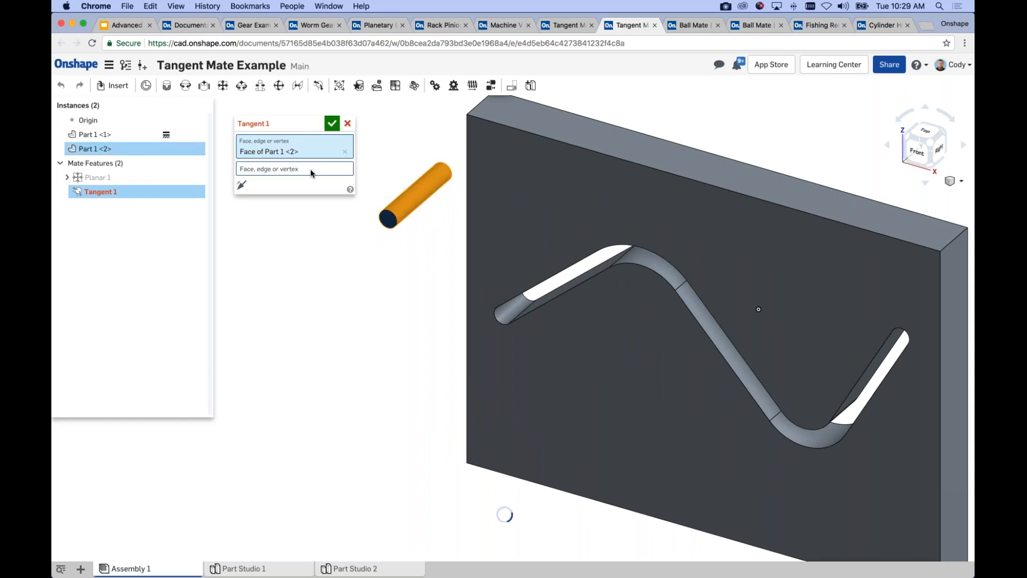
scroll(533, 307, up, 2)
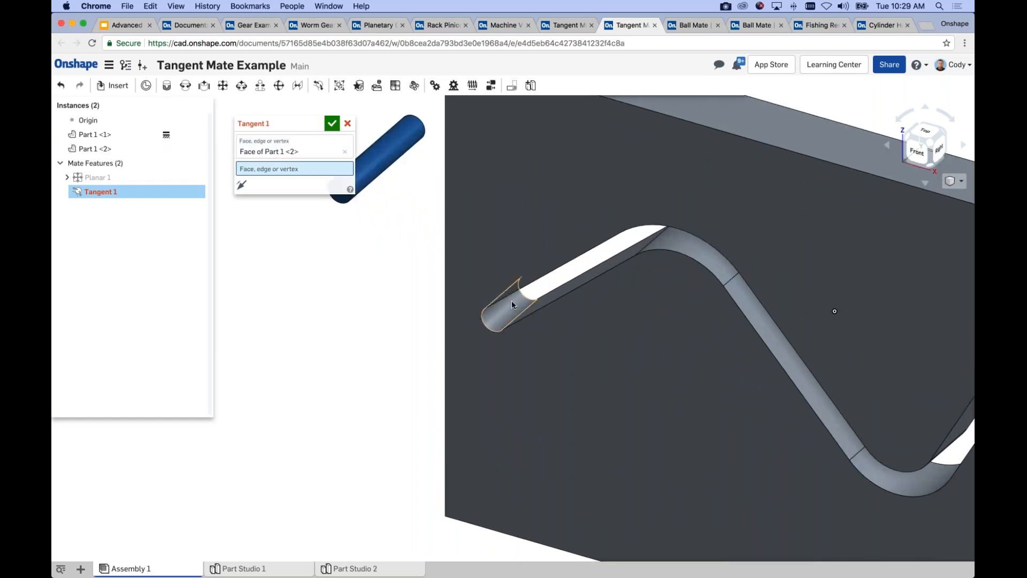
click(512, 305)
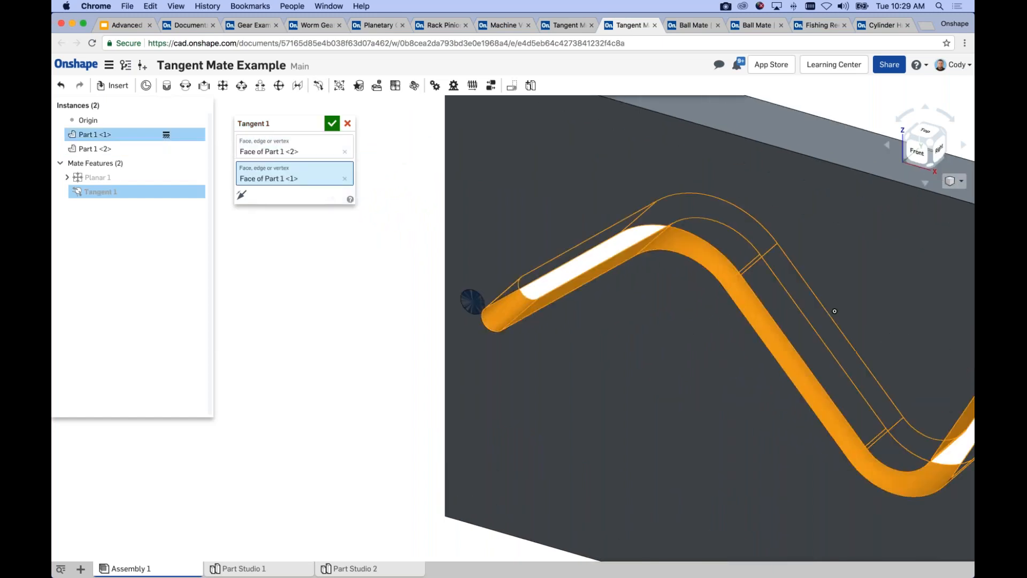
Inspect the pin against the slot from several angles and flip the tangent mate's side to place the pin inside the slot.
right_drag(361, 317, 364, 291)
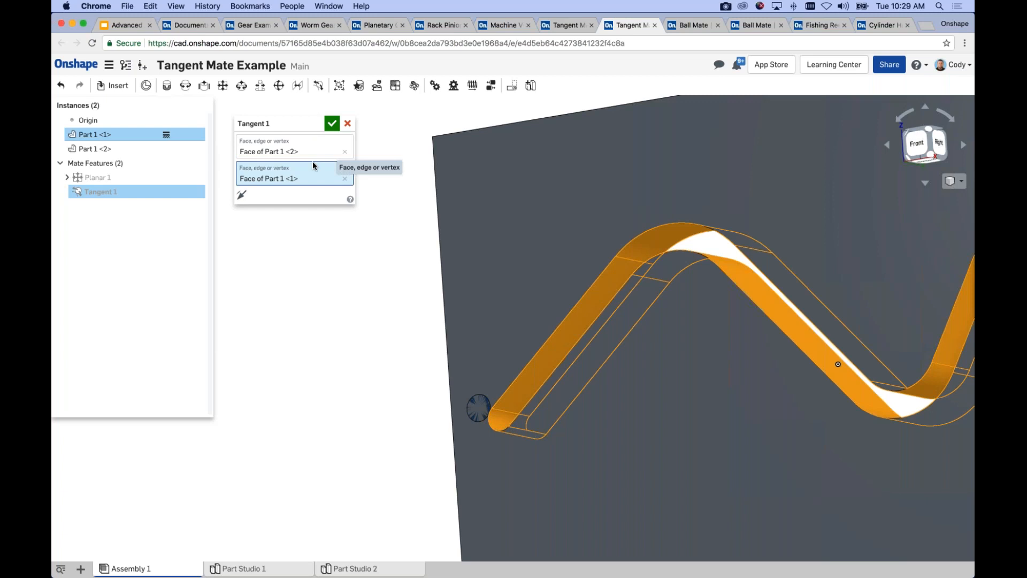
right_drag(454, 272, 458, 320)
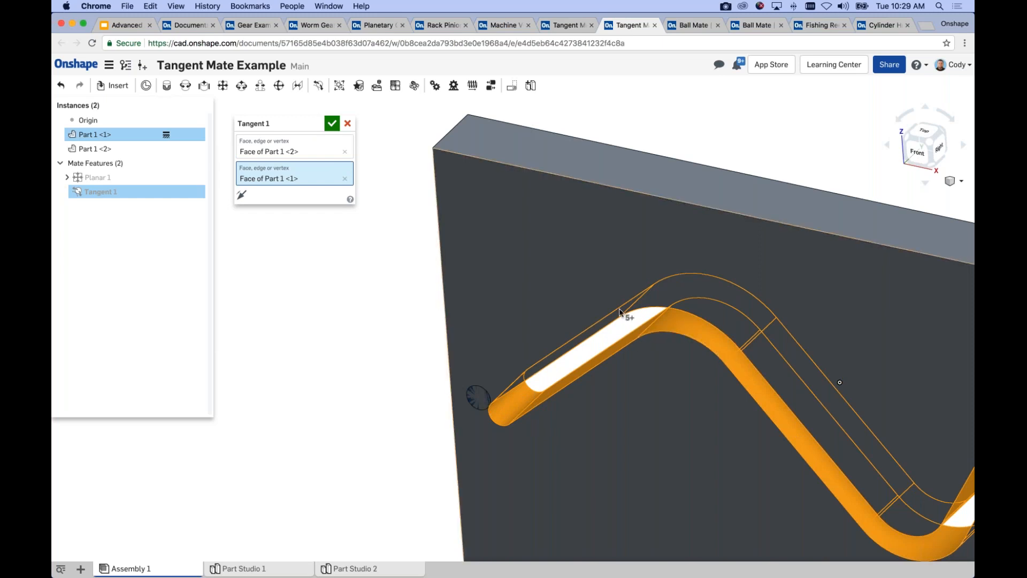
right_drag(377, 330, 352, 273)
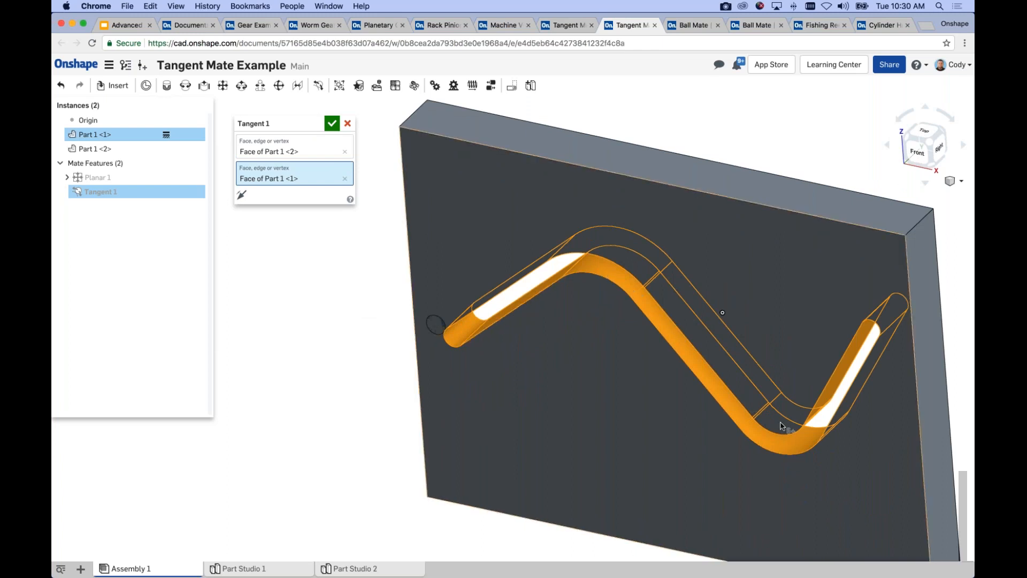
scroll(434, 329, up, 3)
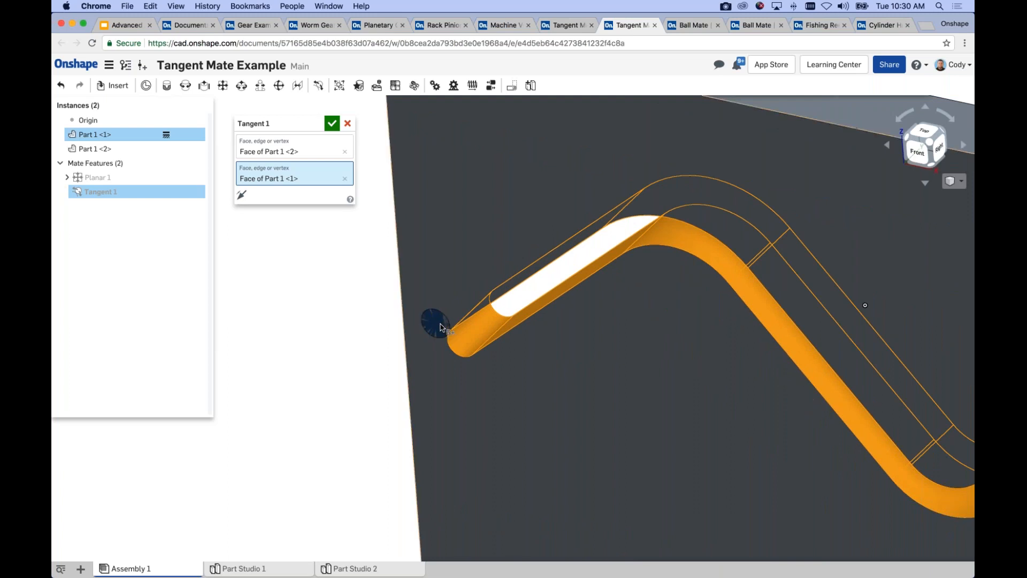
click(243, 197)
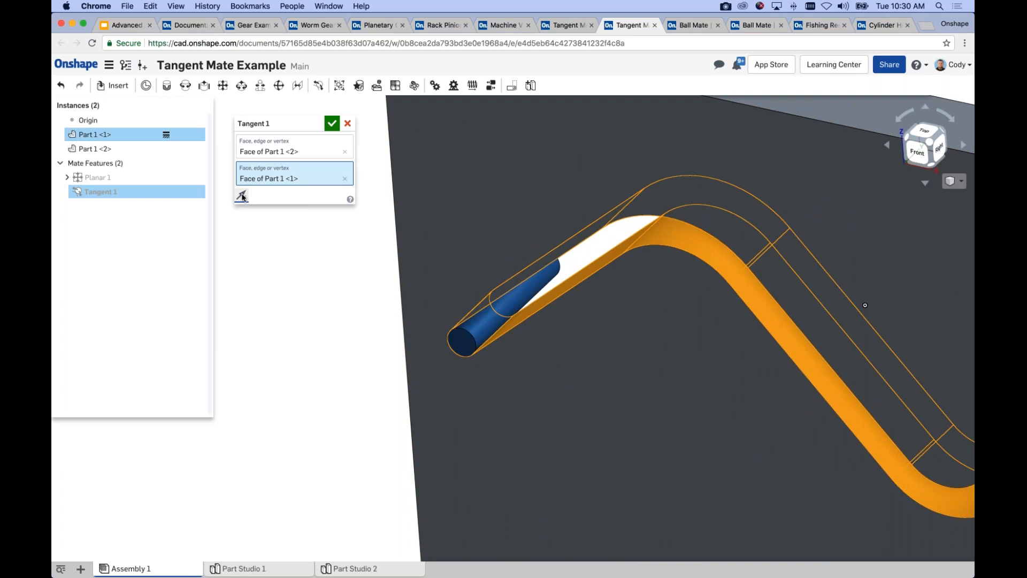
Accept the tangent mate and move the blue pin back and forth along the plate's wavy slot to test its motion.
click(332, 124)
drag(466, 344, 848, 439)
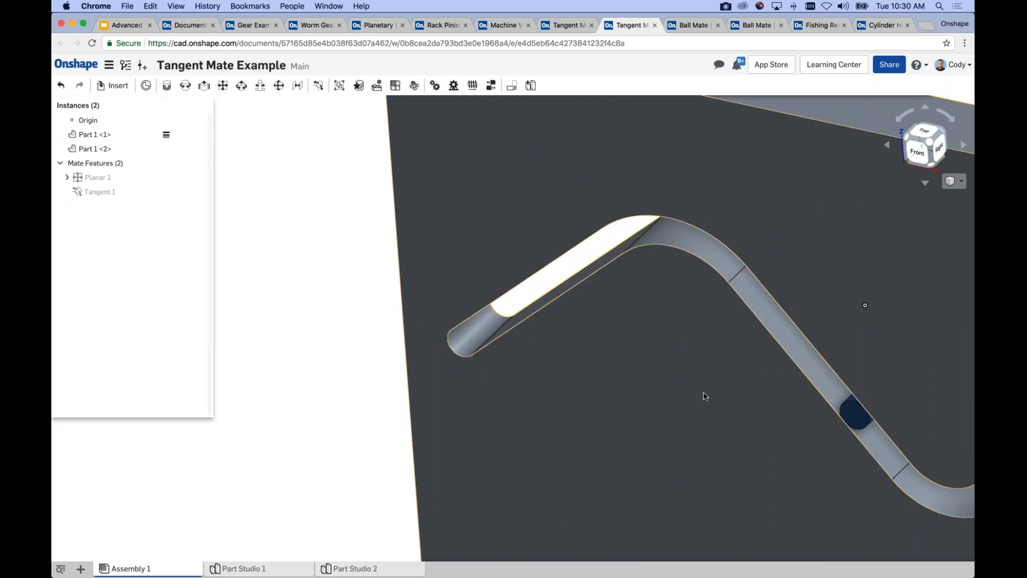
middle_drag(703, 396, 532, 310)
scroll(532, 310, down, 1)
drag(521, 286, 728, 141)
drag(710, 227, 225, 177)
scroll(378, 246, down, 4)
middle_drag(339, 239, 496, 286)
drag(433, 257, 458, 237)
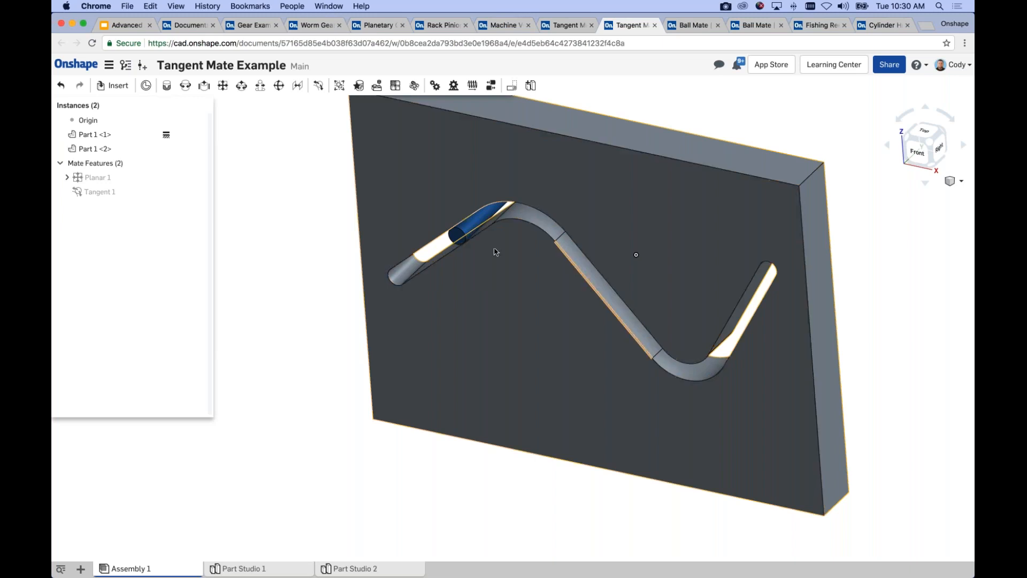
scroll(493, 250, down, 1)
middle_drag(489, 257, 468, 267)
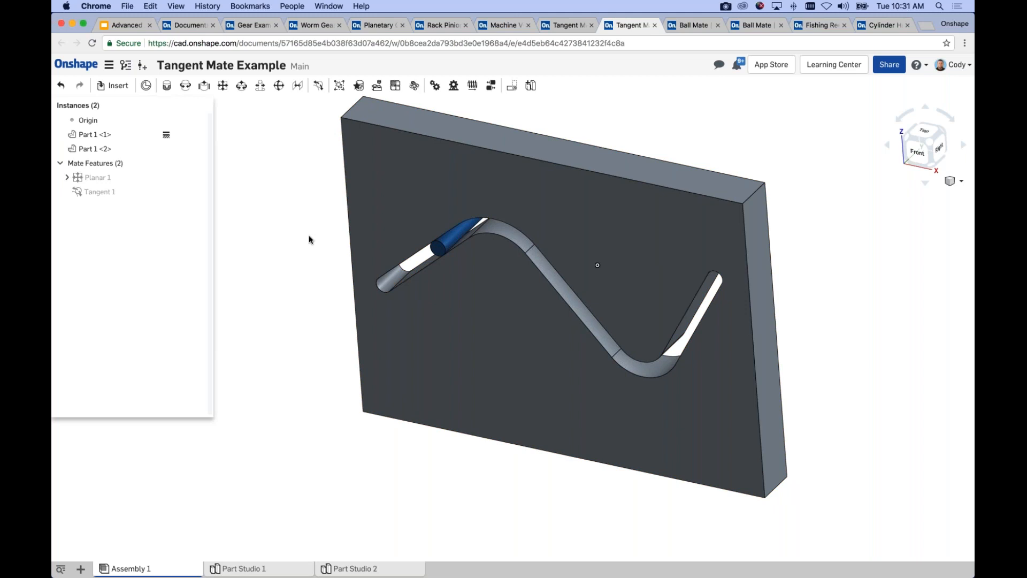
scroll(316, 237, down, 1)
middle_drag(355, 244, 399, 248)
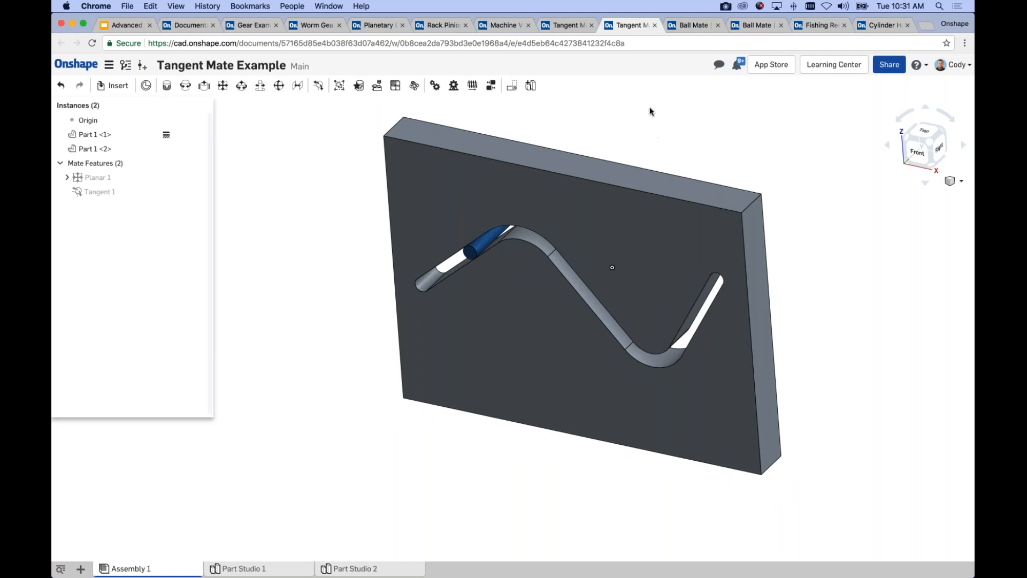
Switch to the Fishing Reel document and hide the bottom cover, cover and case to expose the gear train.
click(817, 25)
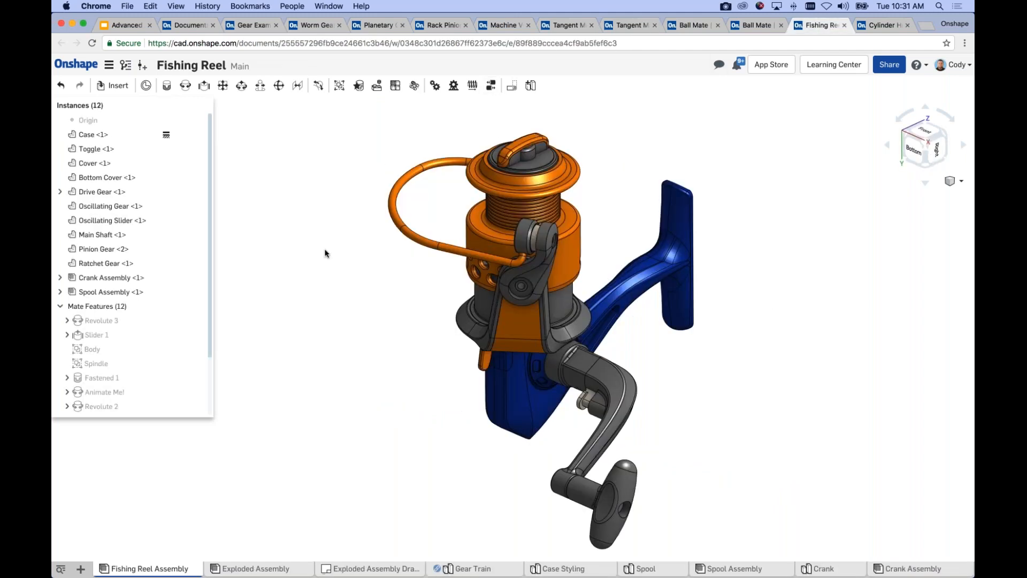
click(514, 377)
key(y)
scroll(503, 423, down, 6)
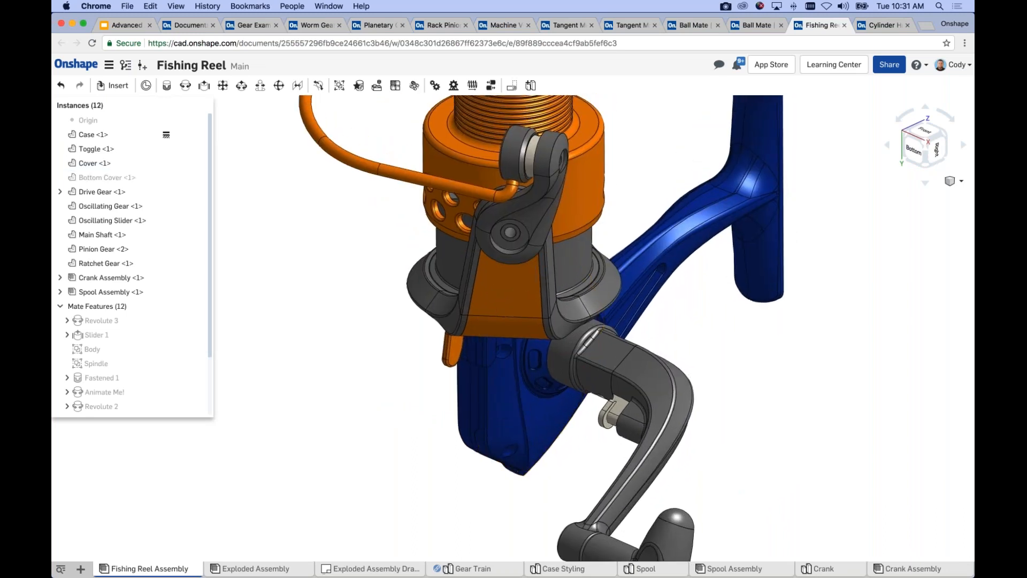
key(y)
click(473, 408)
key(y)
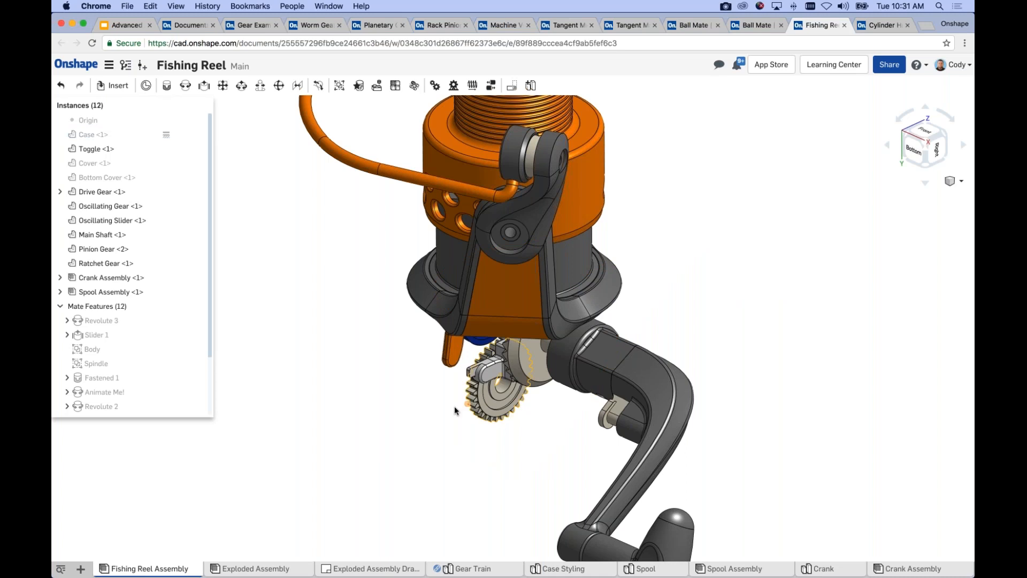
right_drag(459, 397, 585, 379)
key(f)
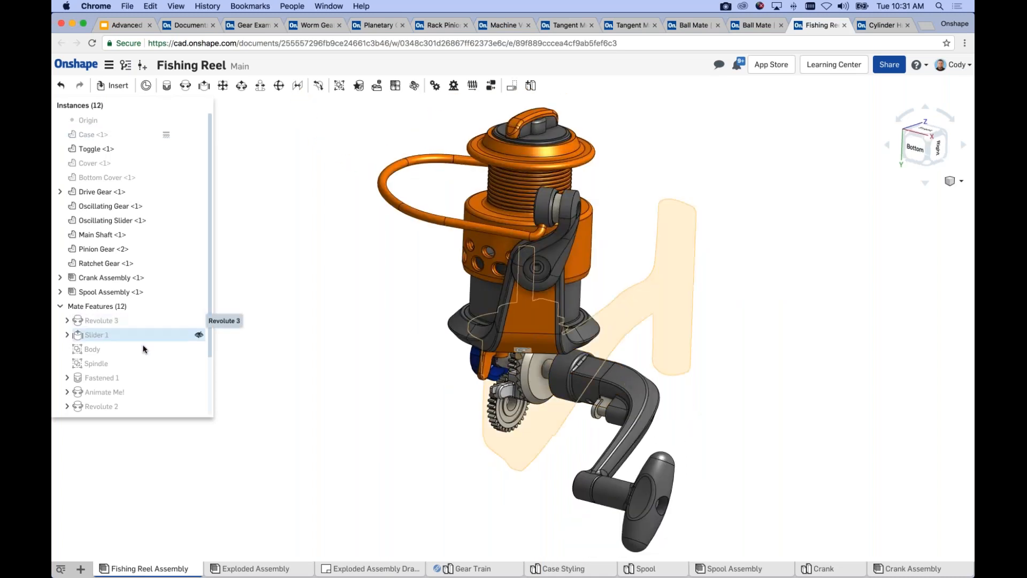
Animate the Animate Me! mate from 0 to 360 deg in 300 steps, with the exposed gear train in view.
right_click(130, 393)
click(152, 490)
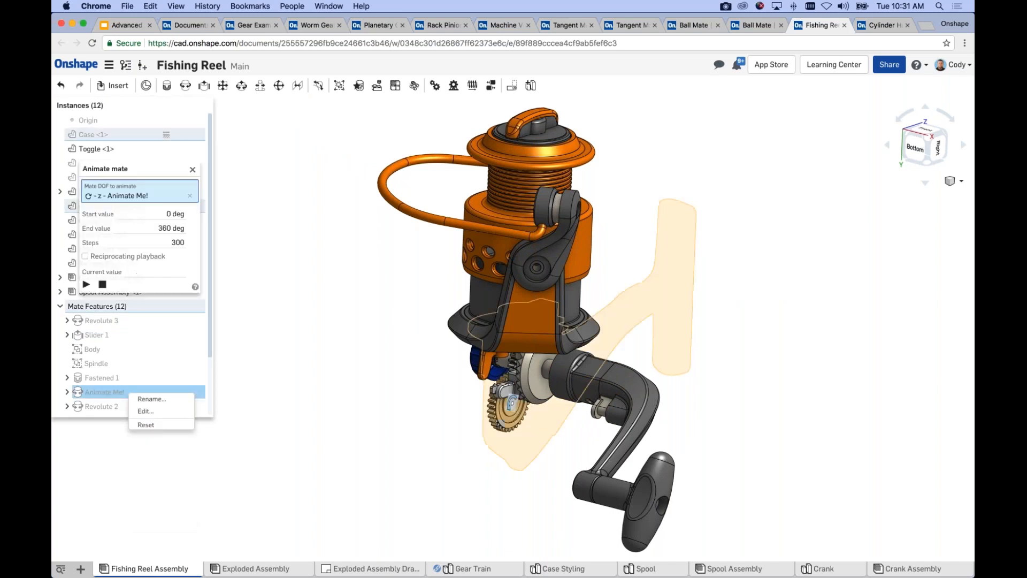
right_drag(415, 365, 415, 378)
scroll(489, 358, up, 5)
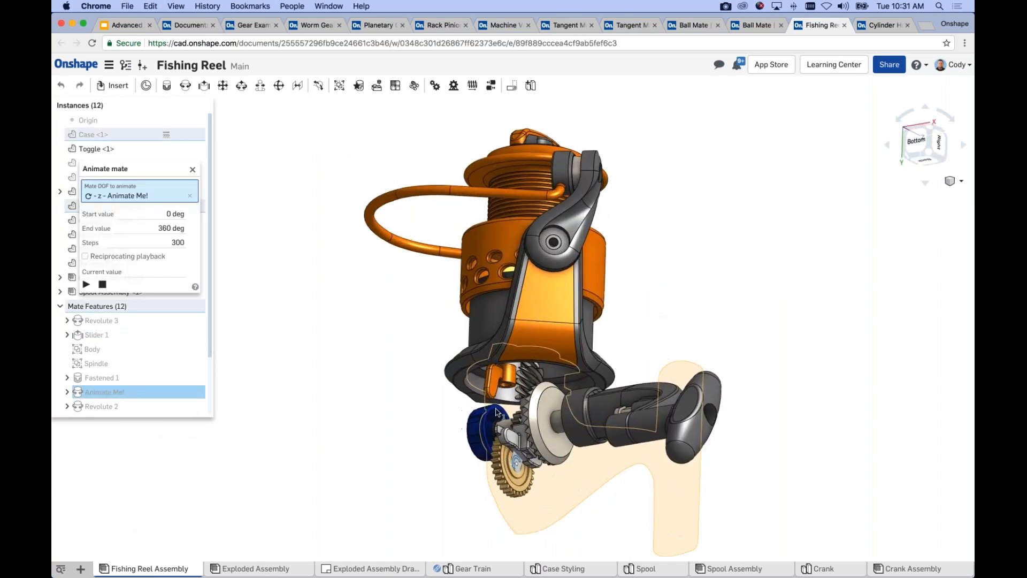
middle_drag(489, 358, 449, 343)
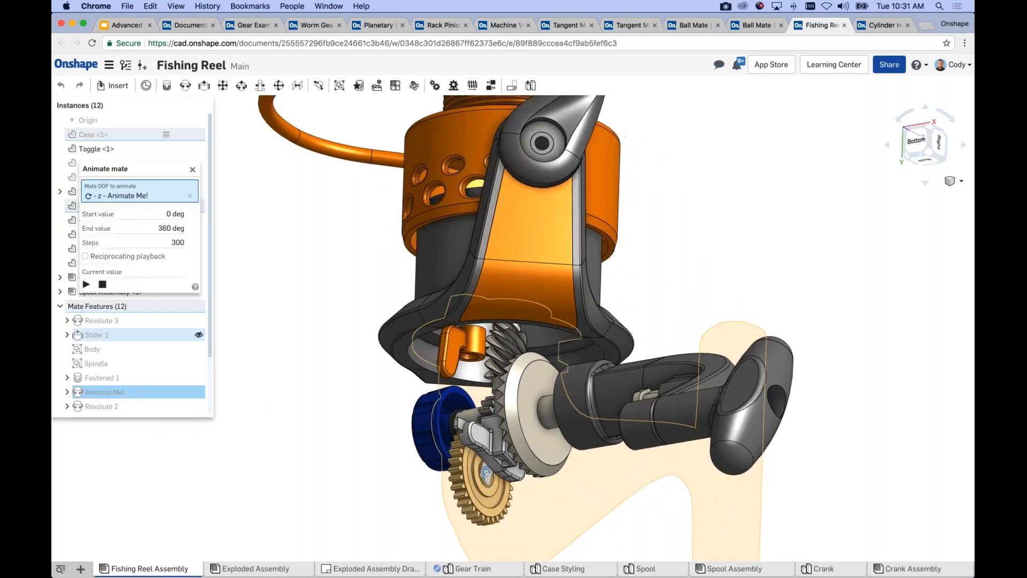
click(86, 285)
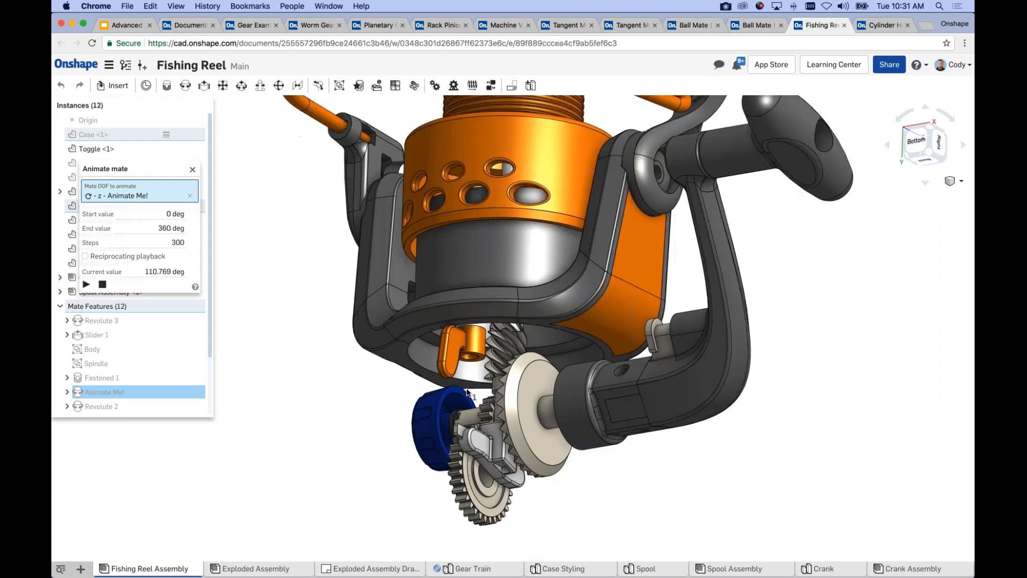
Watch the oscillating gear and slider up close and the whole reel as the animation runs, and close the animation.
scroll(470, 396, up, 3)
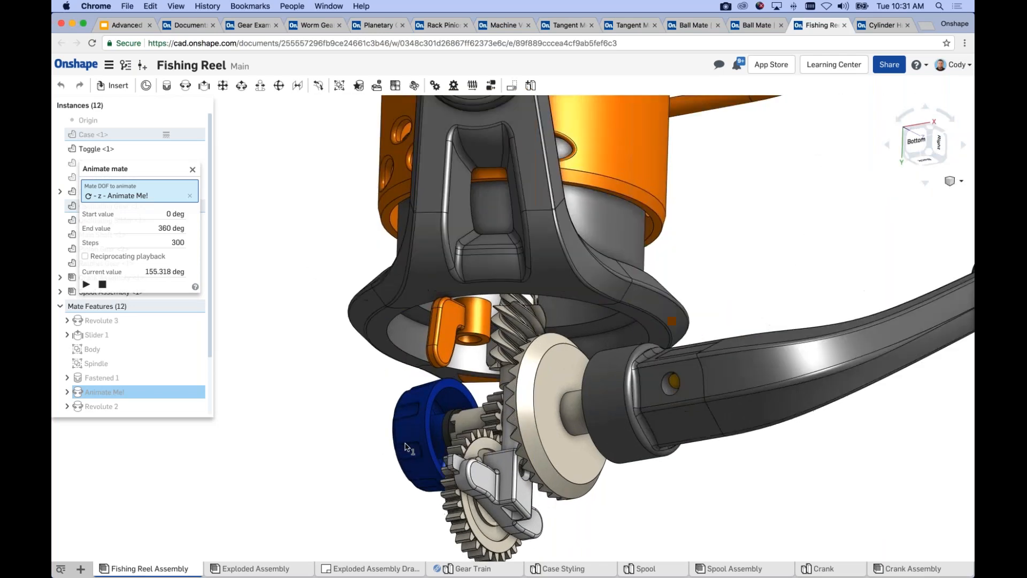
scroll(407, 449, down, 5)
scroll(456, 293, up, 2)
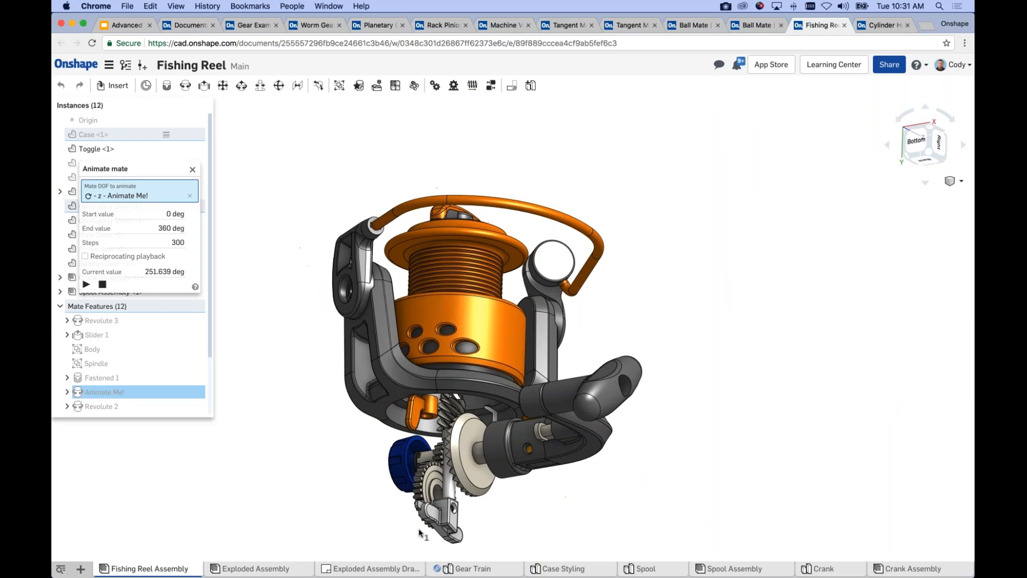
scroll(433, 522, up, 3)
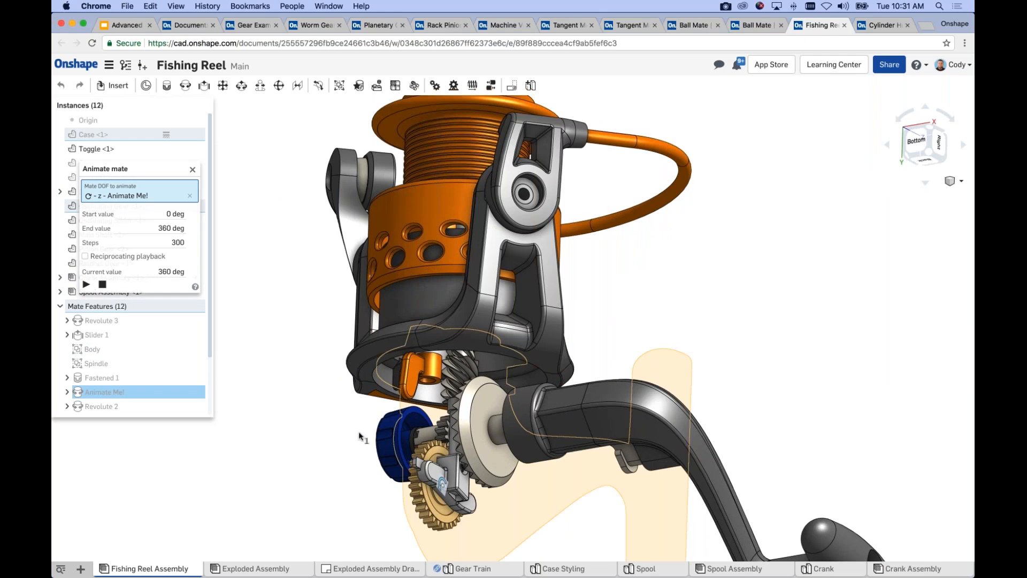
scroll(396, 466, up, 3)
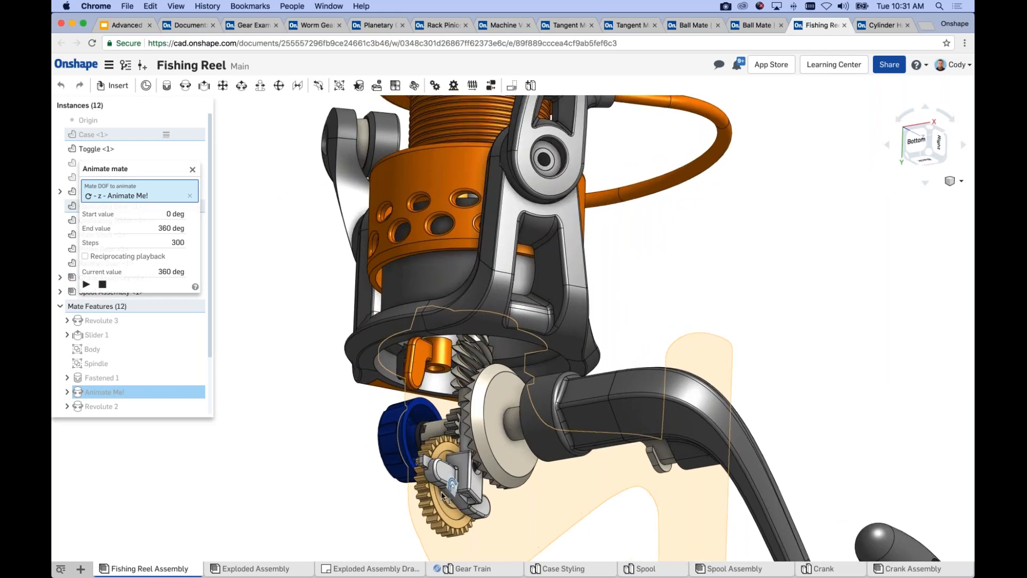
scroll(443, 497, up, 2)
click(193, 169)
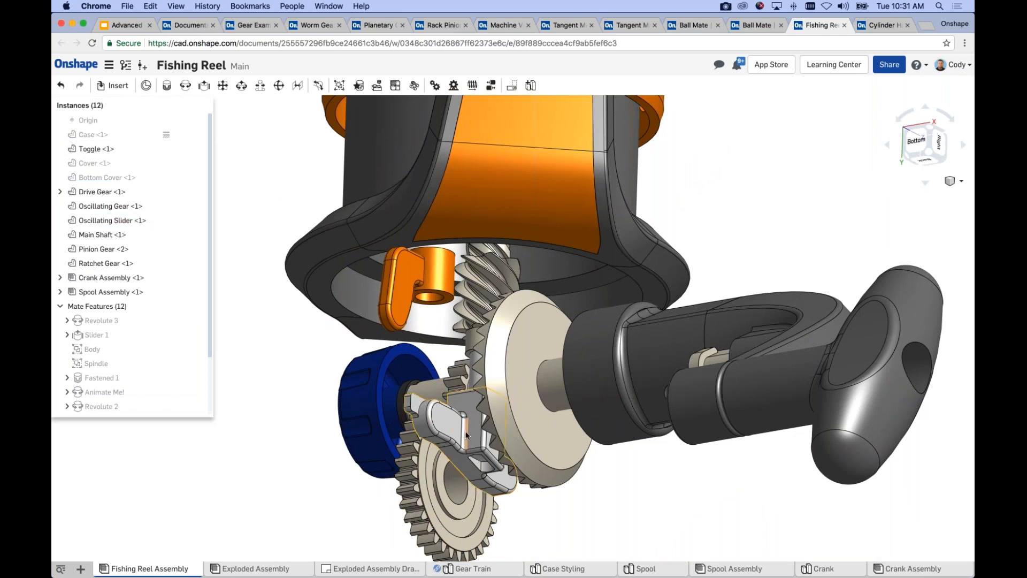
Hide the Oscillating Slider and examine the grooved face and pin of the Oscillating Gear.
key(y)
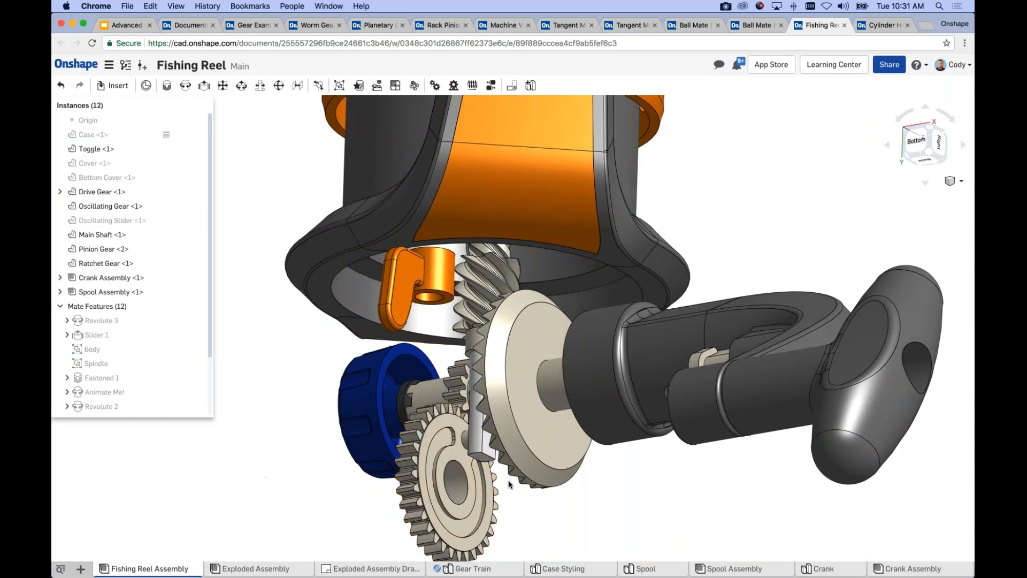
scroll(511, 483, up, 2)
scroll(476, 478, up, 5)
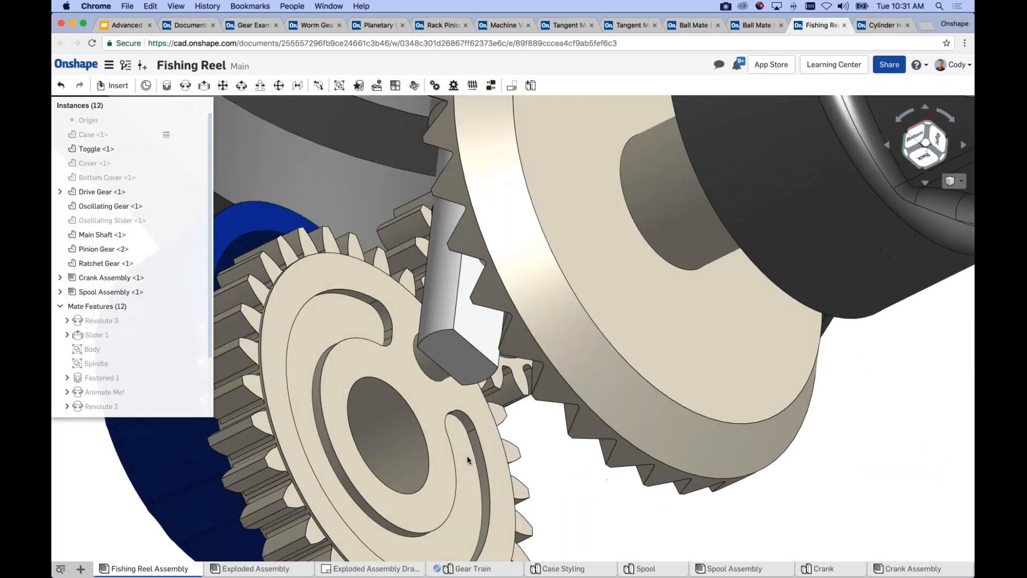
scroll(466, 452, down, 6)
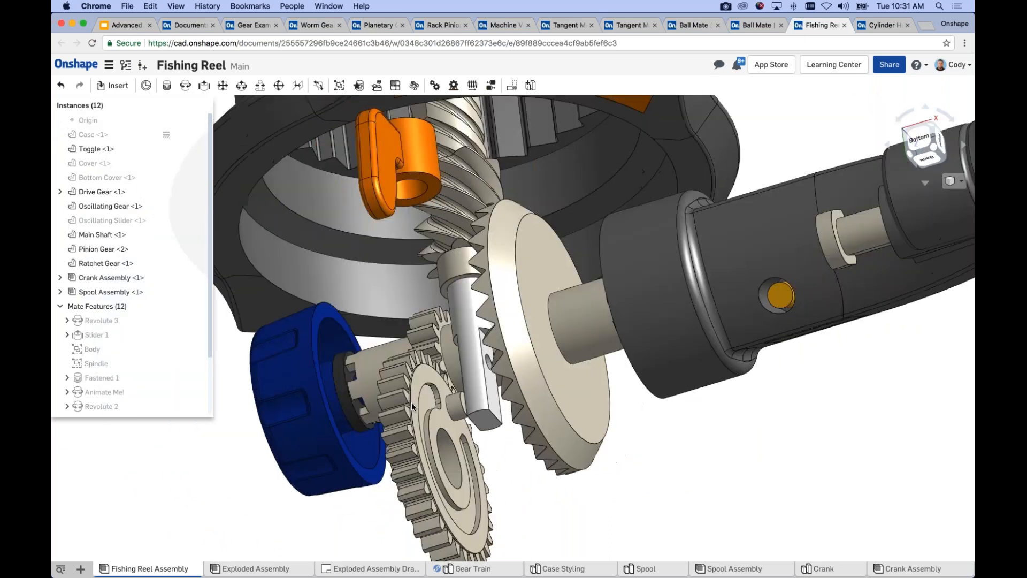
right_drag(412, 403, 451, 401)
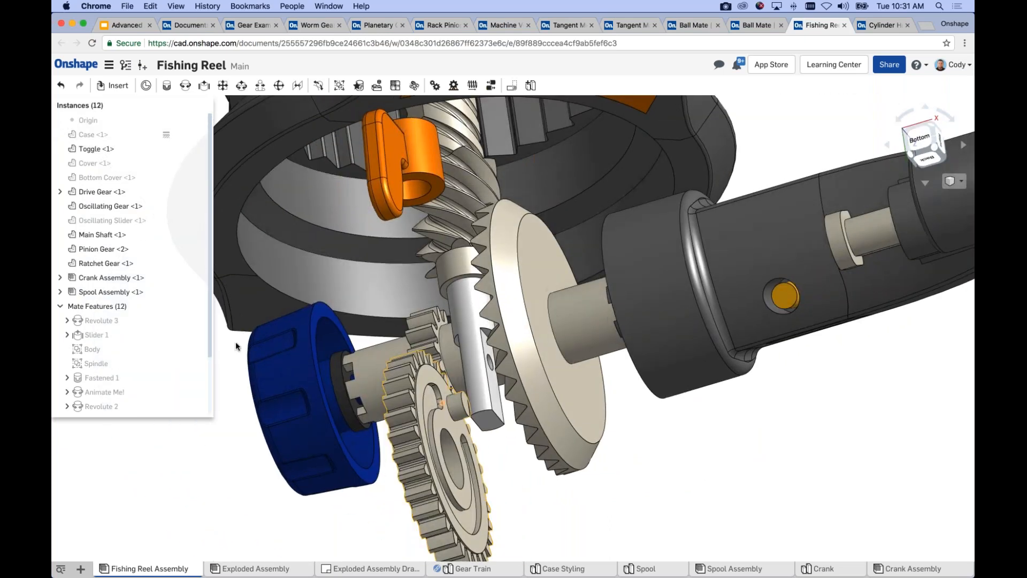
Show the Oscillating Slider again and hide the Oscillating Gear to expose the slider's curved slot.
click(196, 220)
right_drag(463, 407, 429, 411)
key(y)
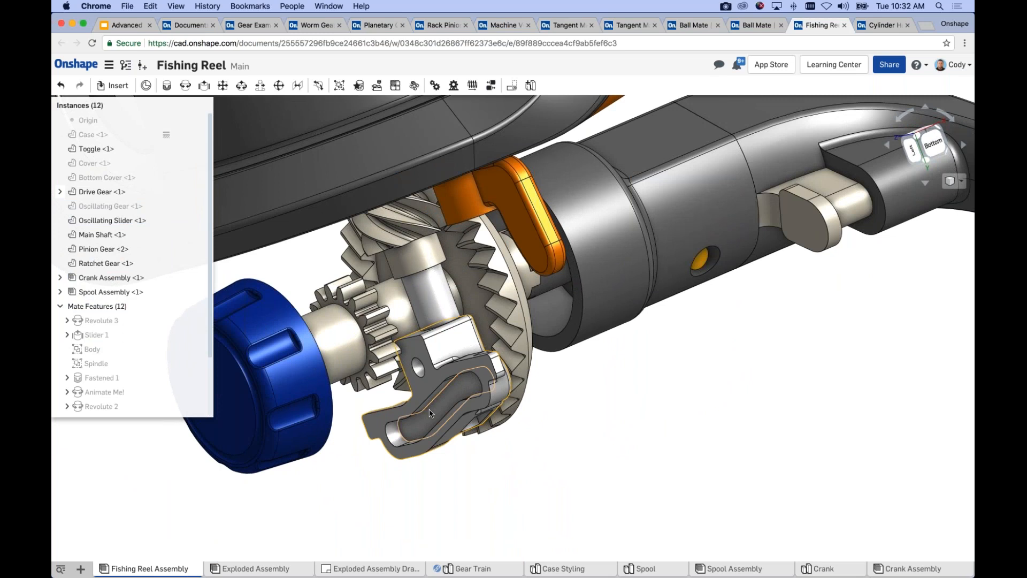
Select the Tangent 1 mate and examine from several angles how it links the hidden gear's pin to the slider's slot.
scroll(191, 348, down, 3)
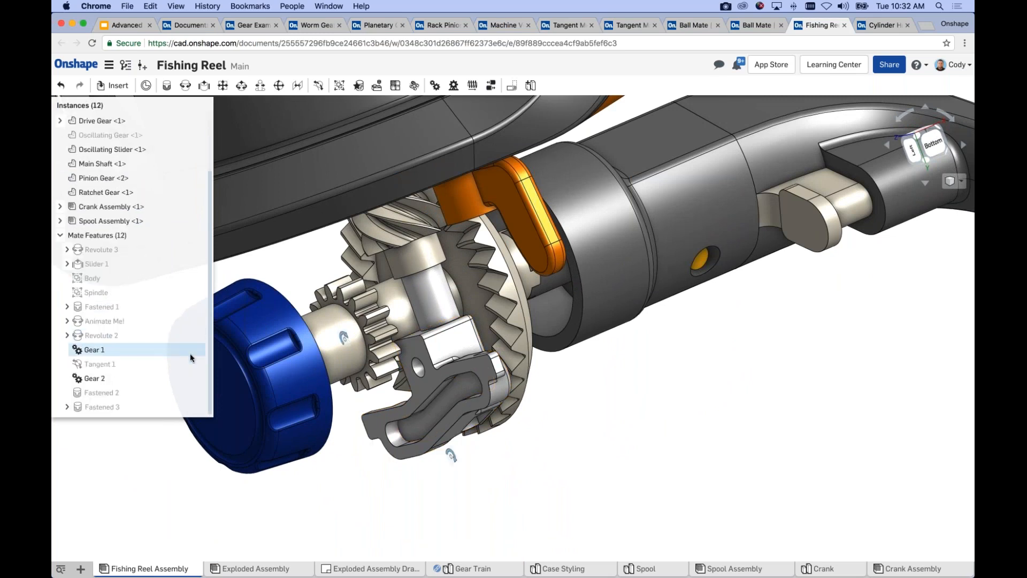
click(110, 362)
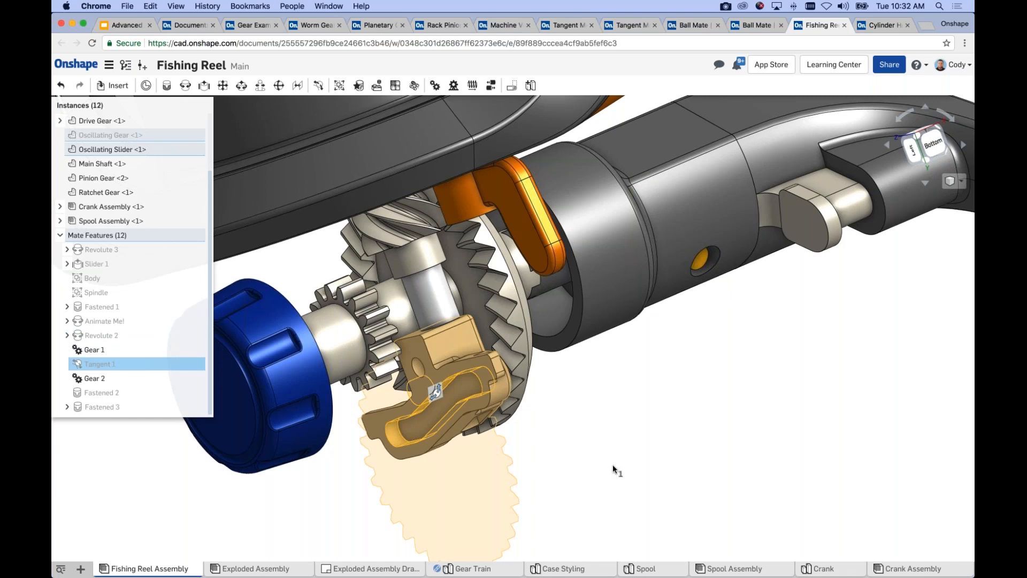
right_drag(612, 456, 765, 493)
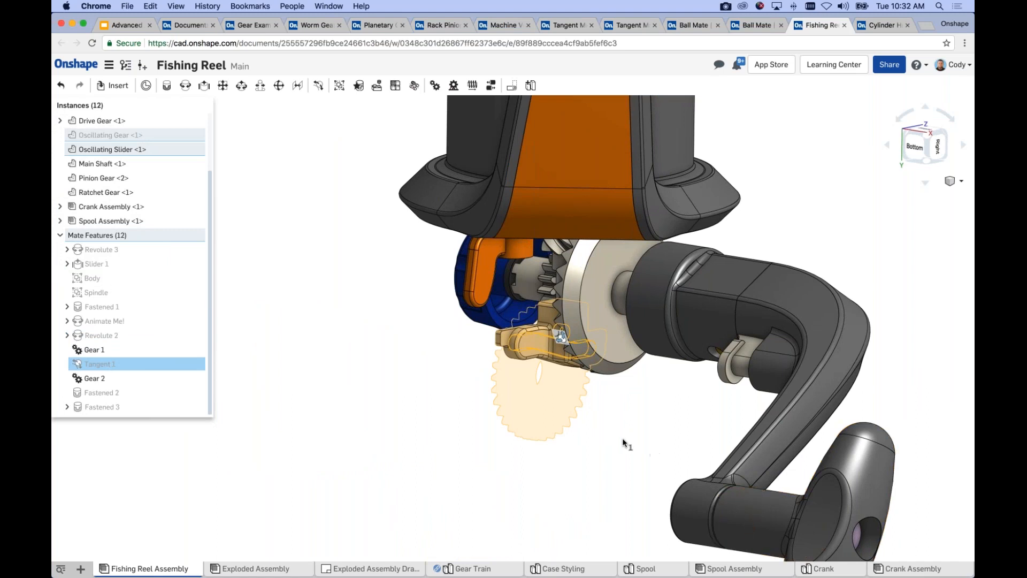
right_drag(509, 416, 419, 352)
scroll(419, 352, up, 3)
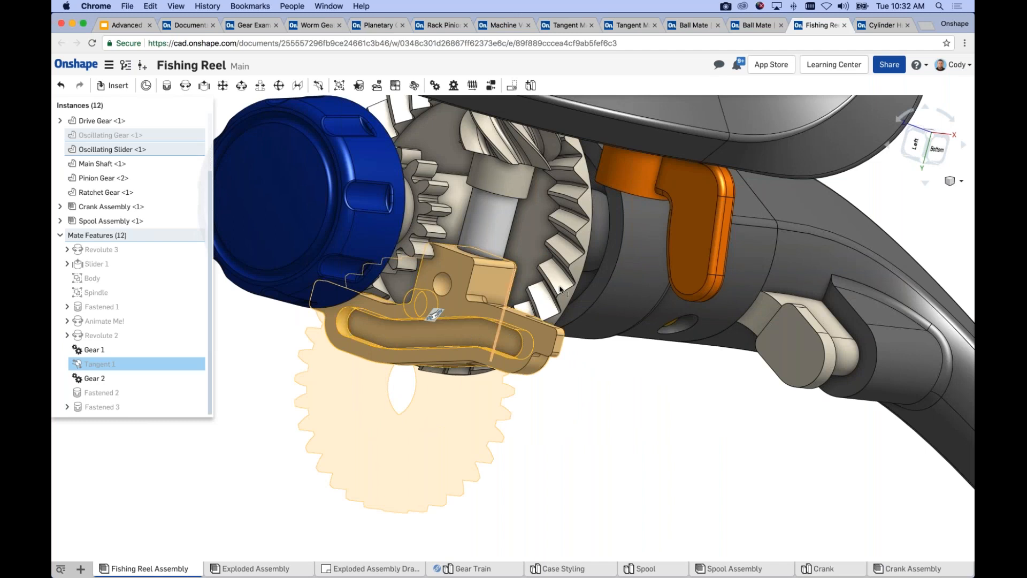
scroll(558, 301, down, 4)
scroll(558, 301, down, 2)
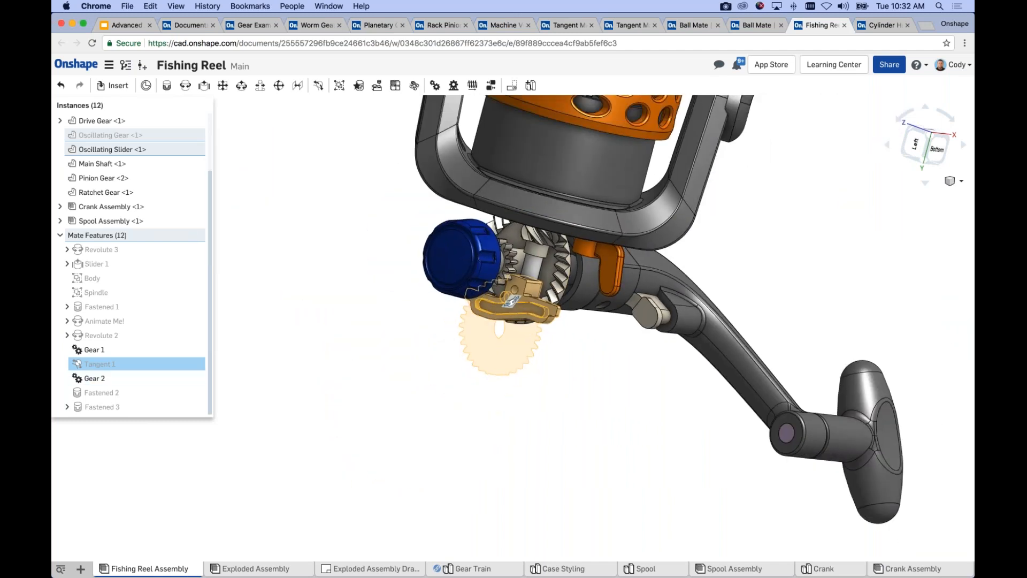
Animate the Revolute 3 mate from 0 to 360 deg in 300 steps, close the animation and inspect the whole reel.
right_click(119, 251)
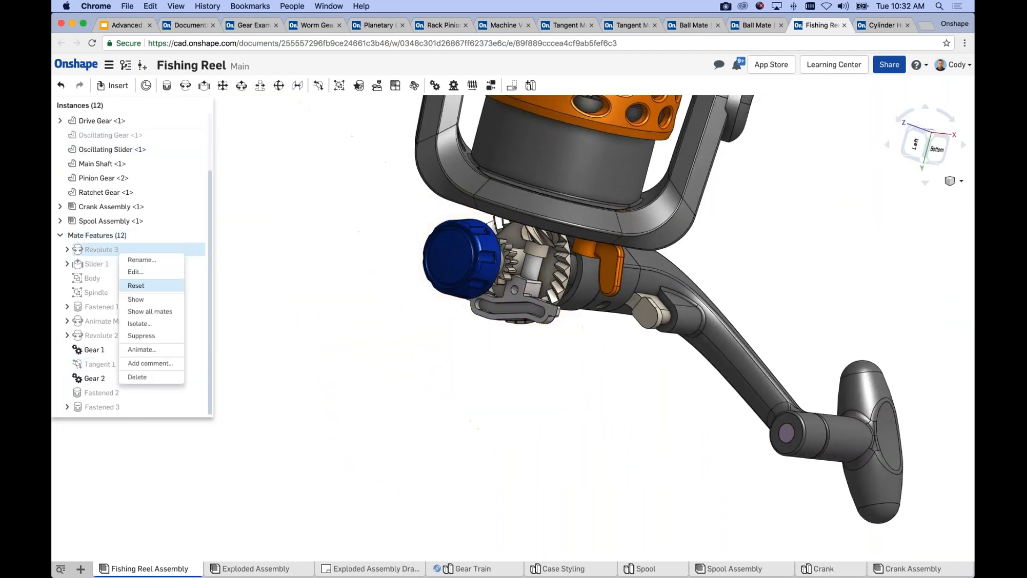
click(142, 350)
click(86, 284)
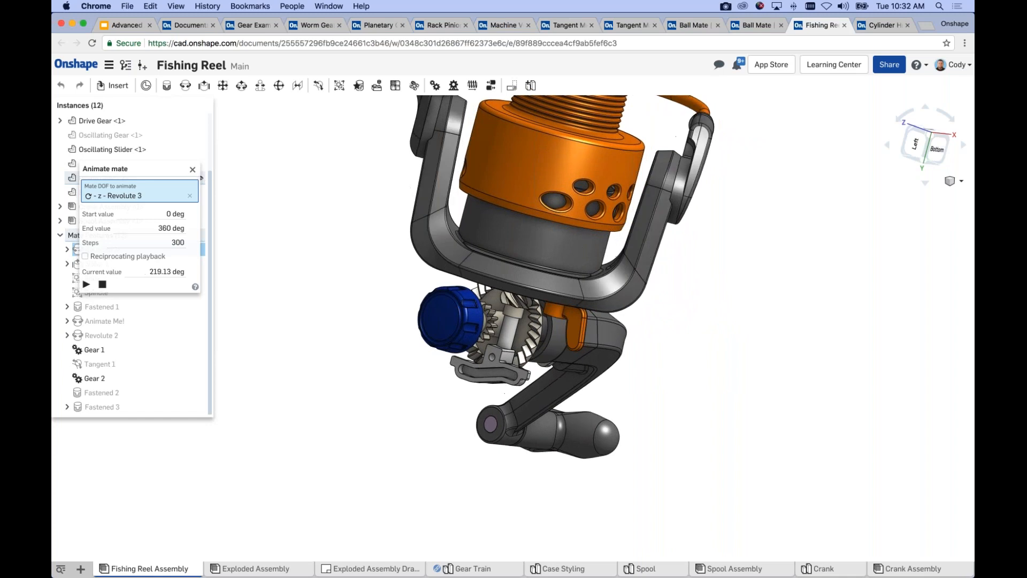
click(193, 170)
scroll(450, 373, down, 2)
right_drag(449, 377, 340, 434)
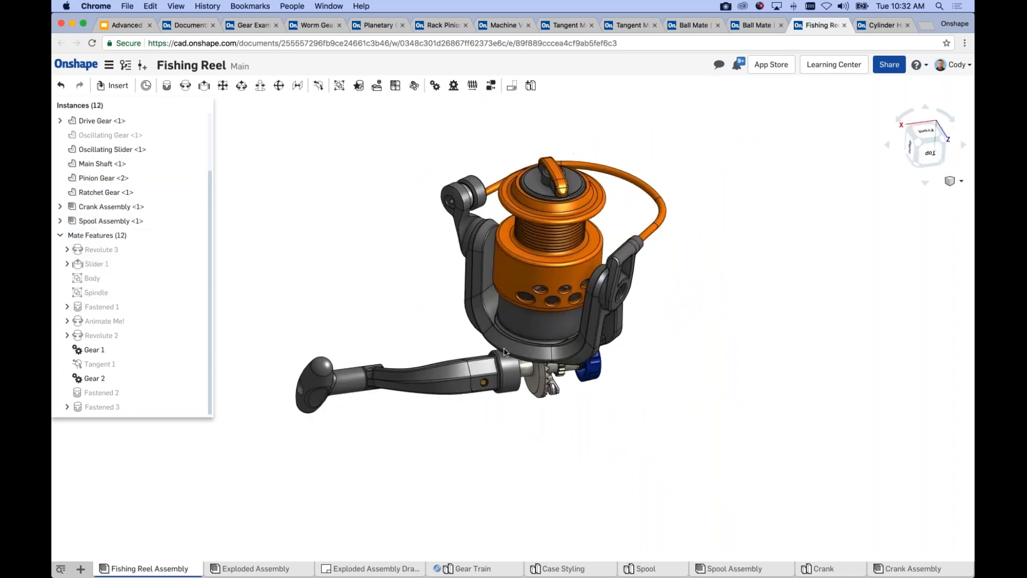
scroll(552, 285, up, 4)
middle_drag(511, 294, 567, 314)
scroll(568, 315, down, 2)
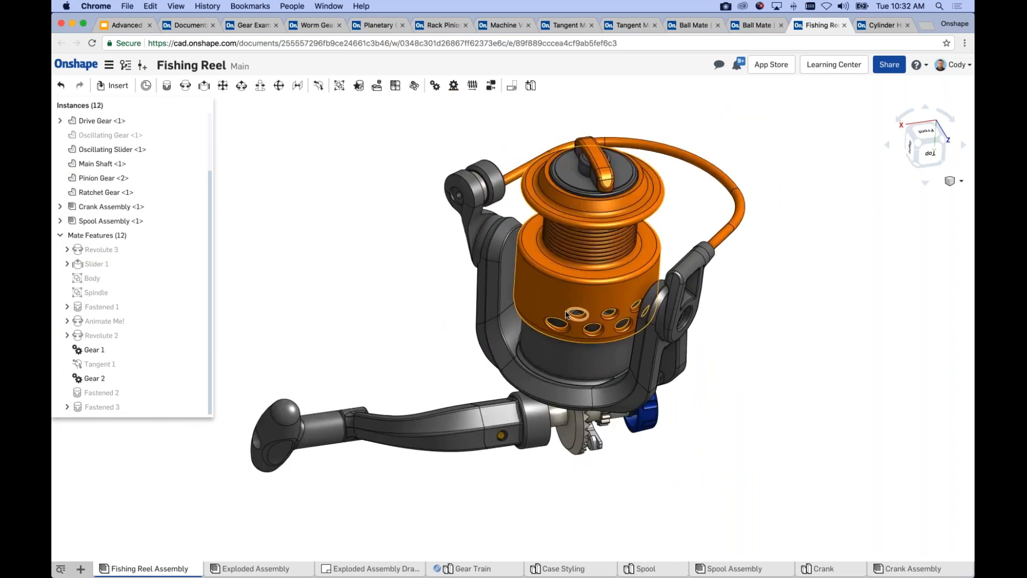
Select the Tangent 1 mate again to inspect its faces at the slider and gear, and clear the selection.
click(99, 364)
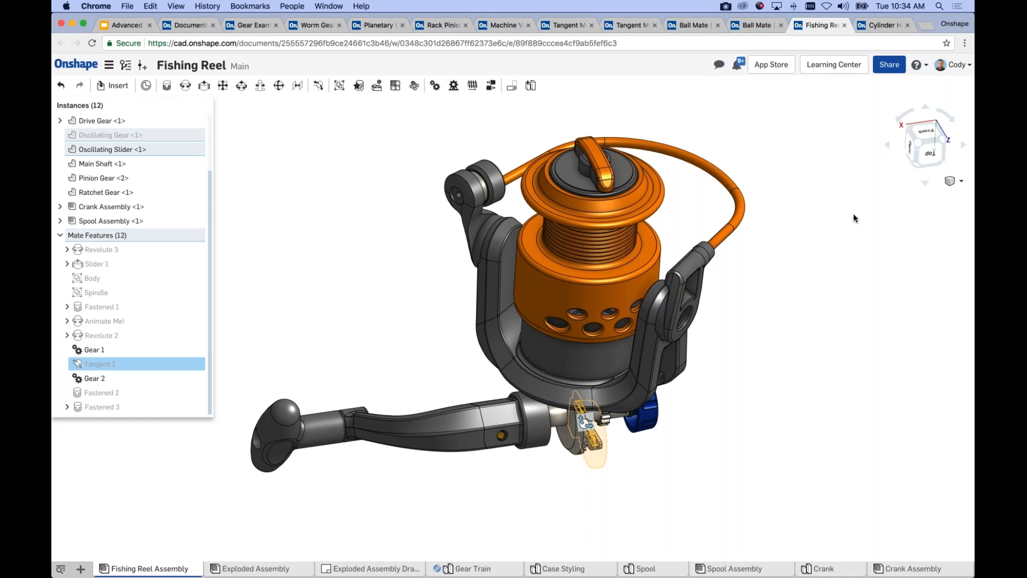
right_drag(642, 373, 637, 305)
scroll(573, 481, up, 3)
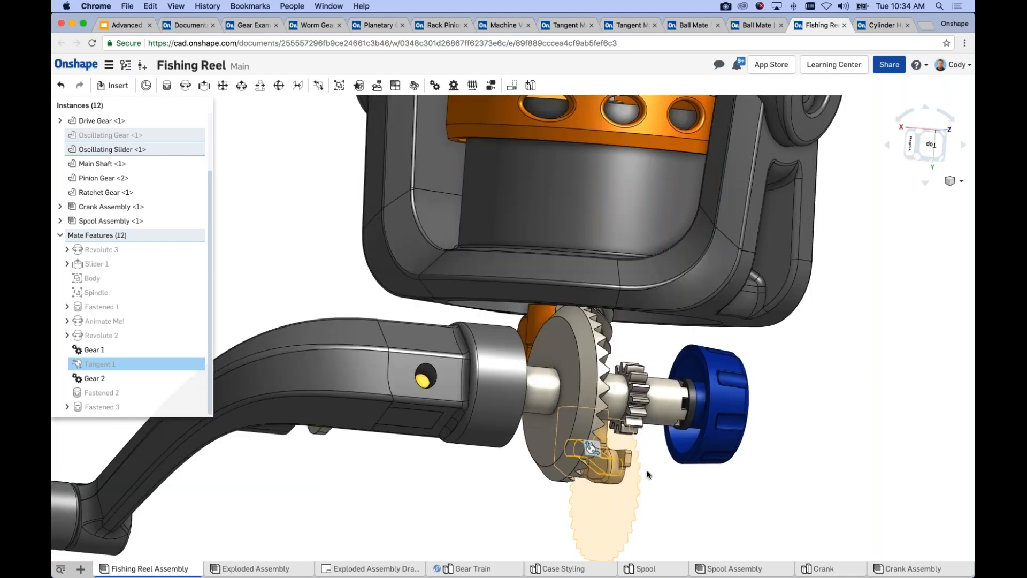
scroll(738, 422, down, 5)
right_drag(791, 409, 749, 431)
scroll(749, 431, down, 4)
middle_drag(749, 431, 716, 434)
key(space)
Switch to the Advanced Assembly Motion In Onshape slides and browse the slide list down to "What about a swivel?".
middle_drag(712, 392, 662, 378)
scroll(507, 290, up, 2)
scroll(477, 278, up, 3)
middle_drag(476, 283, 459, 296)
click(122, 25)
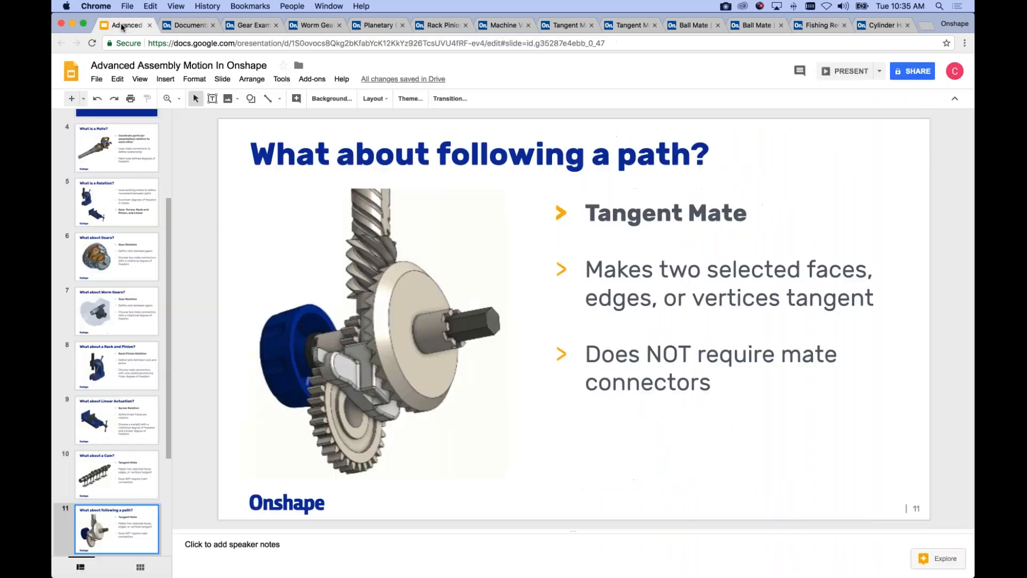
scroll(157, 223, down, 3)
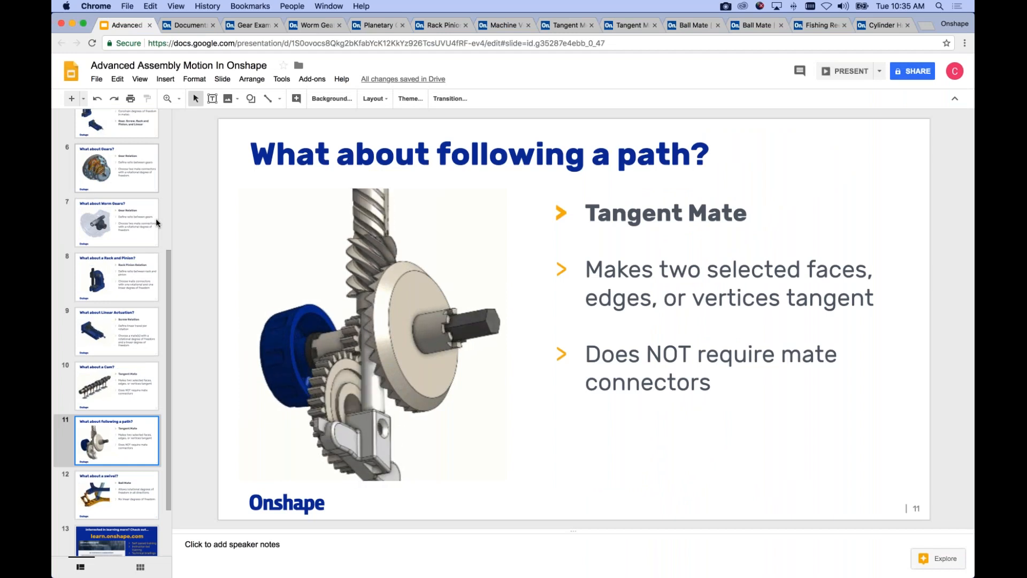
Select the "What about a swivel?" slide and present it full screen.
drag(167, 283, 168, 385)
click(136, 441)
key(super+Return)
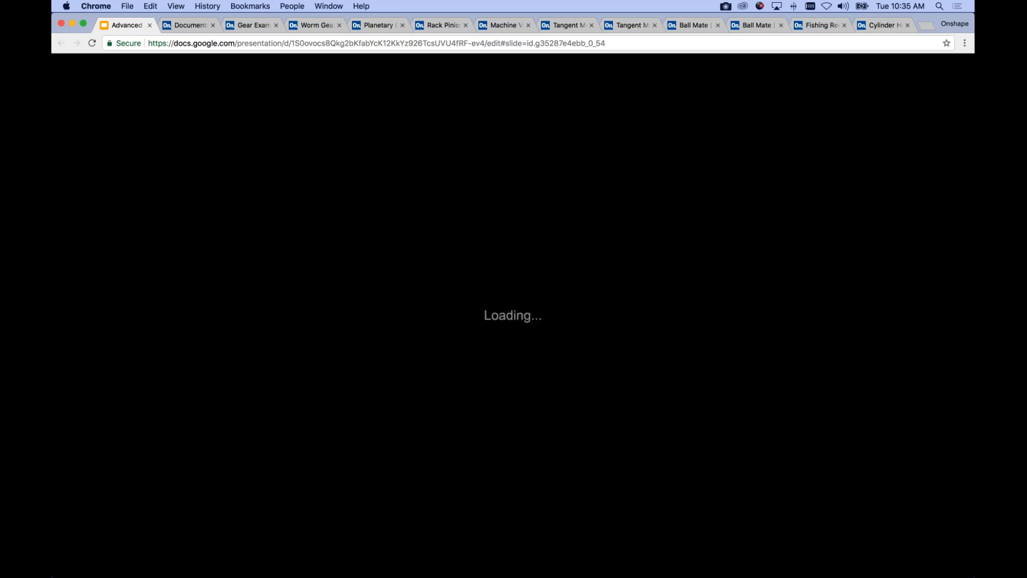
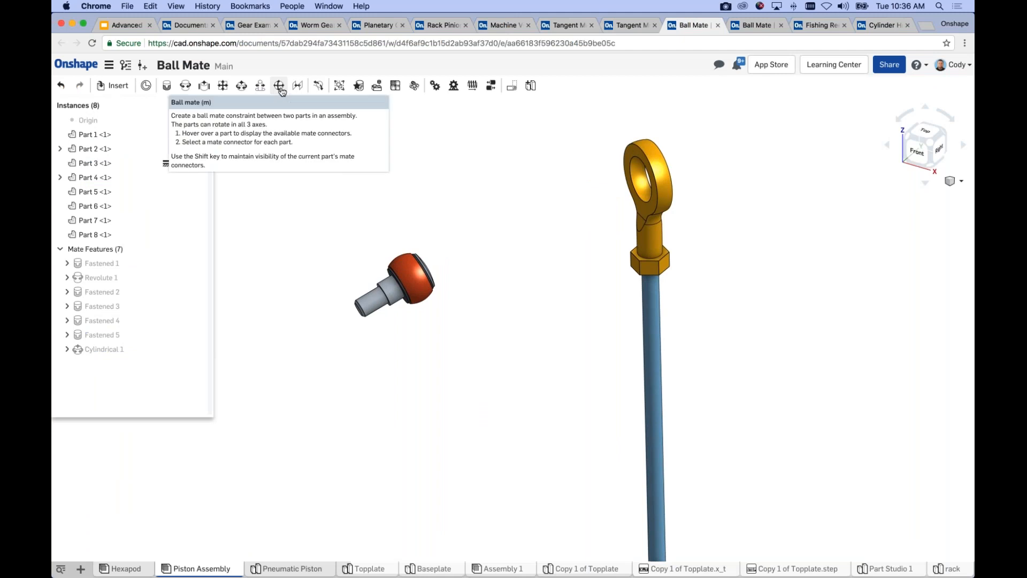
Add a ball mate between the red ball on the stud and the eye of the gold rod end, and solve it.
click(282, 91)
scroll(326, 231, up, 2)
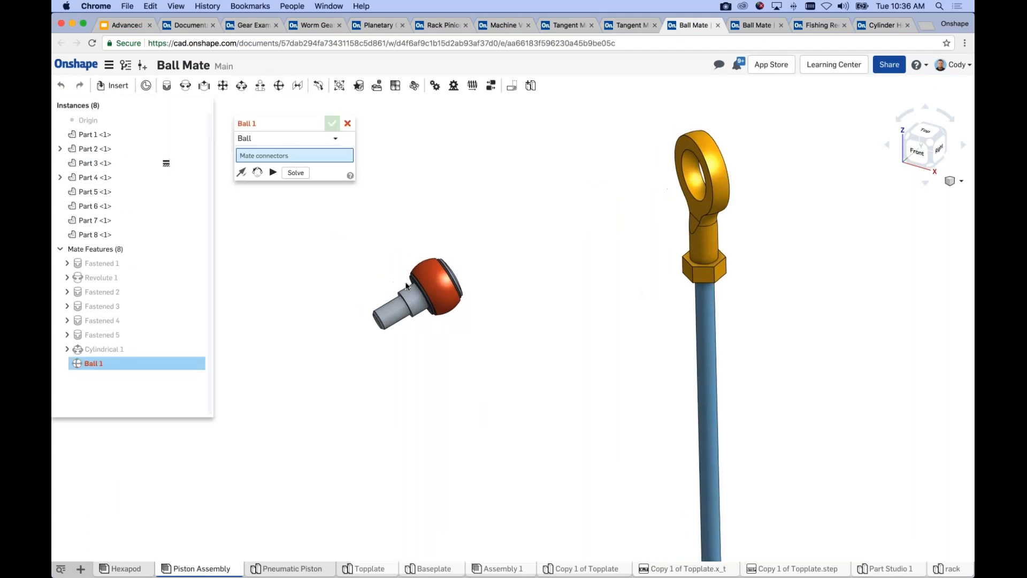
scroll(435, 294, up, 2)
click(441, 286)
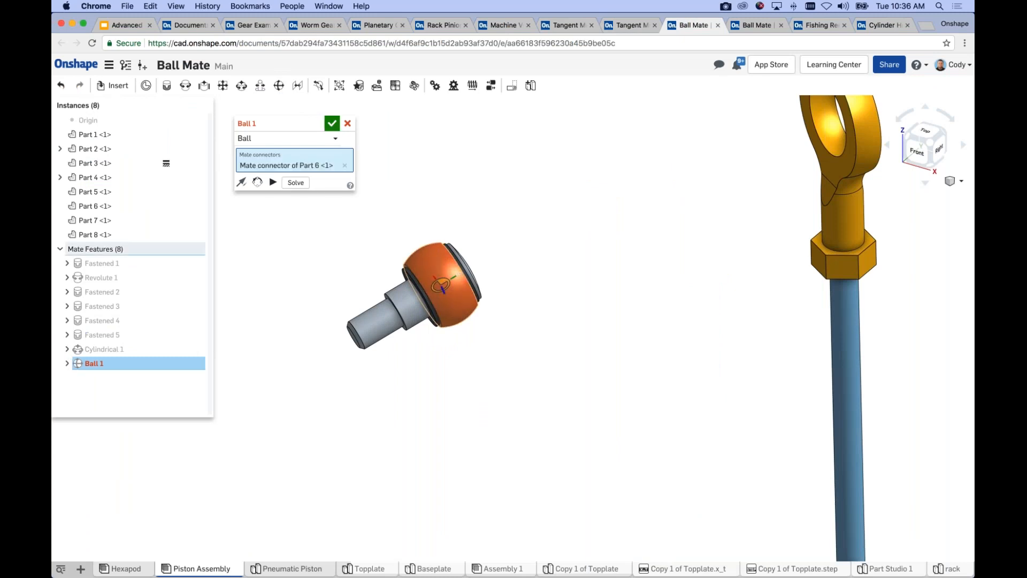
right_drag(569, 231, 647, 244)
middle_drag(646, 245, 599, 271)
scroll(766, 172, up, 2)
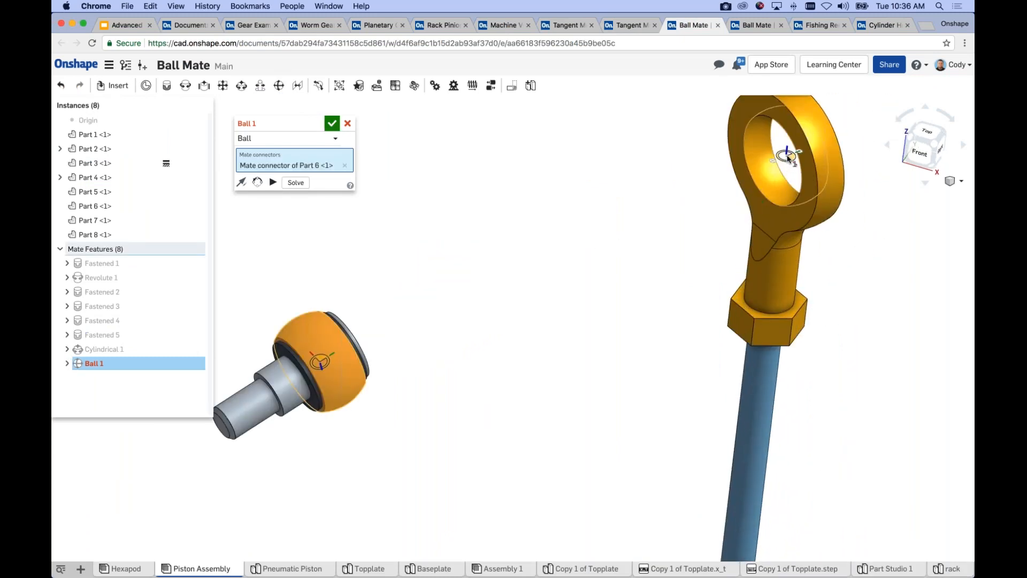
click(787, 158)
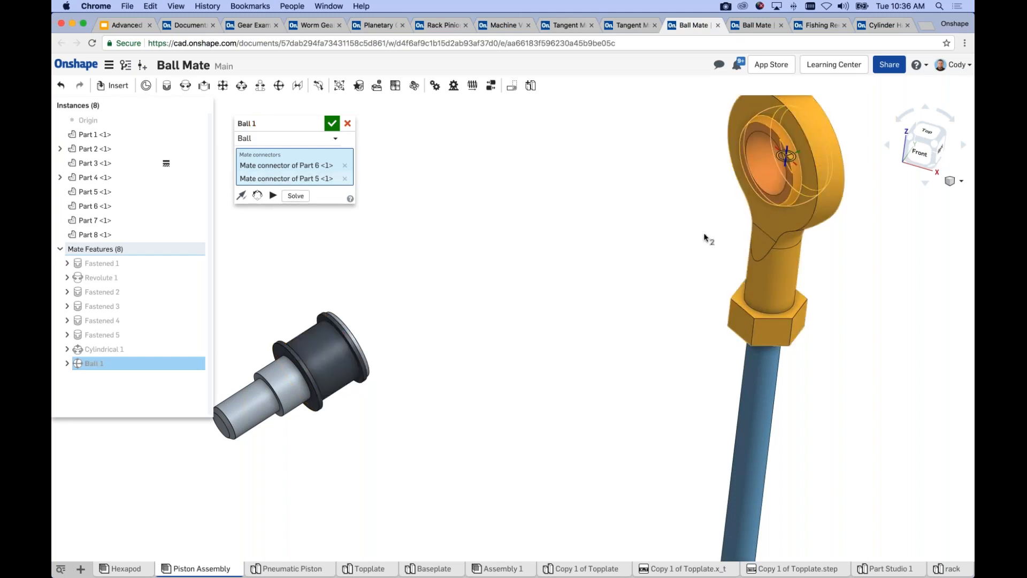
scroll(664, 278, down, 2)
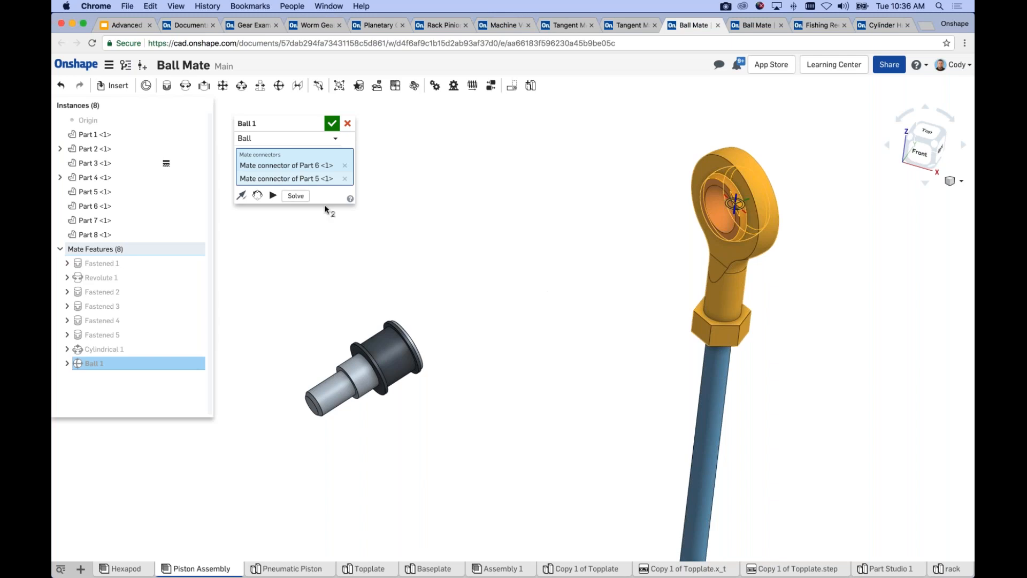
click(296, 197)
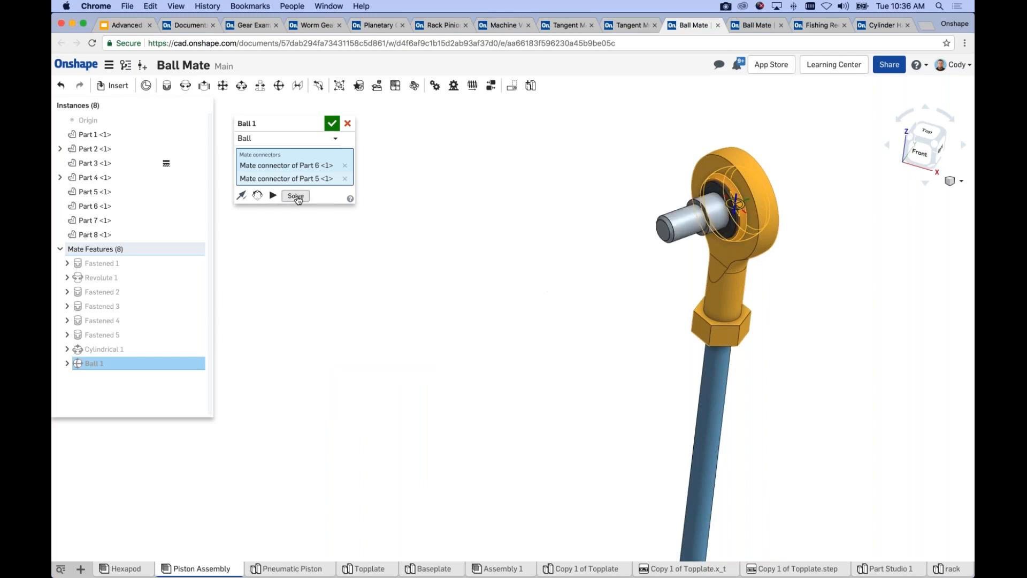
click(331, 123)
Move the stud and the rod end by hand to test the ball mate's motion from several angles.
scroll(556, 345, up, 3)
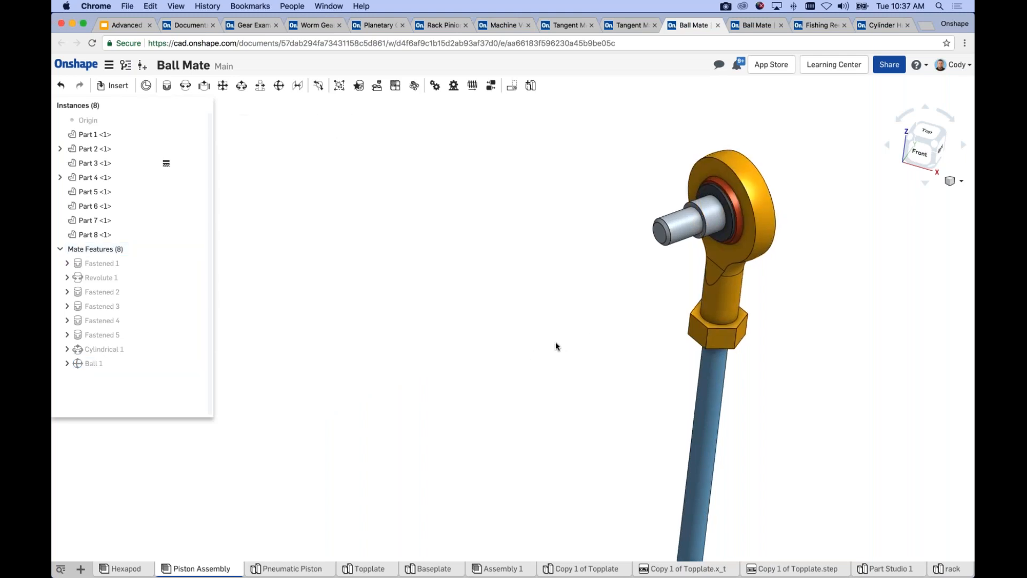
mouse_move(637, 247)
mouse_down()
mouse_move(620, 237)
mouse_move(629, 259)
mouse_move(590, 257)
mouse_move(647, 242)
mouse_up()
right_drag(587, 254, 687, 230)
drag(768, 218, 838, 147)
scroll(826, 283, down, 3)
middle_drag(747, 352, 700, 405)
right_drag(737, 317, 598, 341)
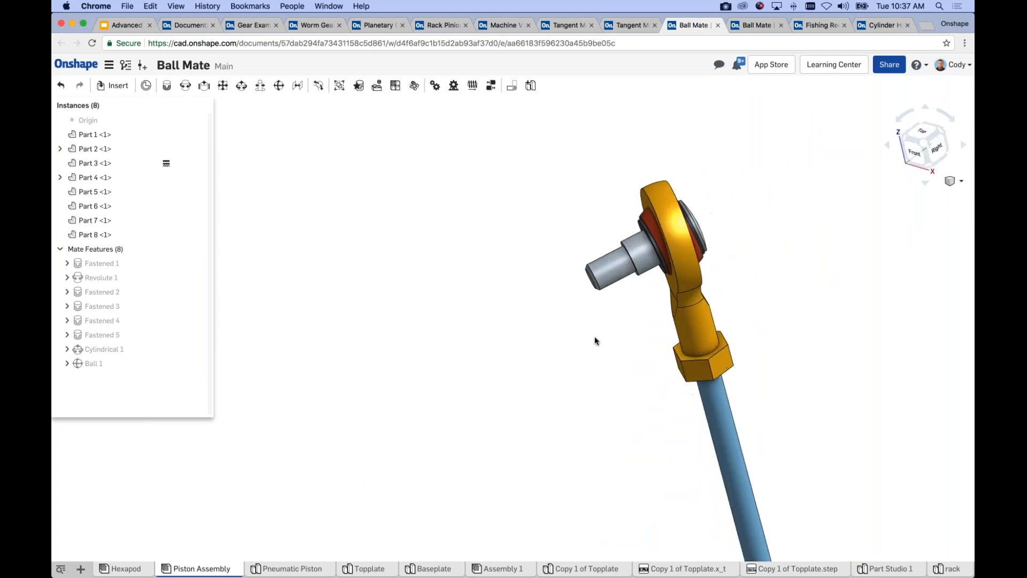
Switch to the Ball Mate document with the front suspension, reload the timed-out session and look at one steering knuckle.
click(754, 25)
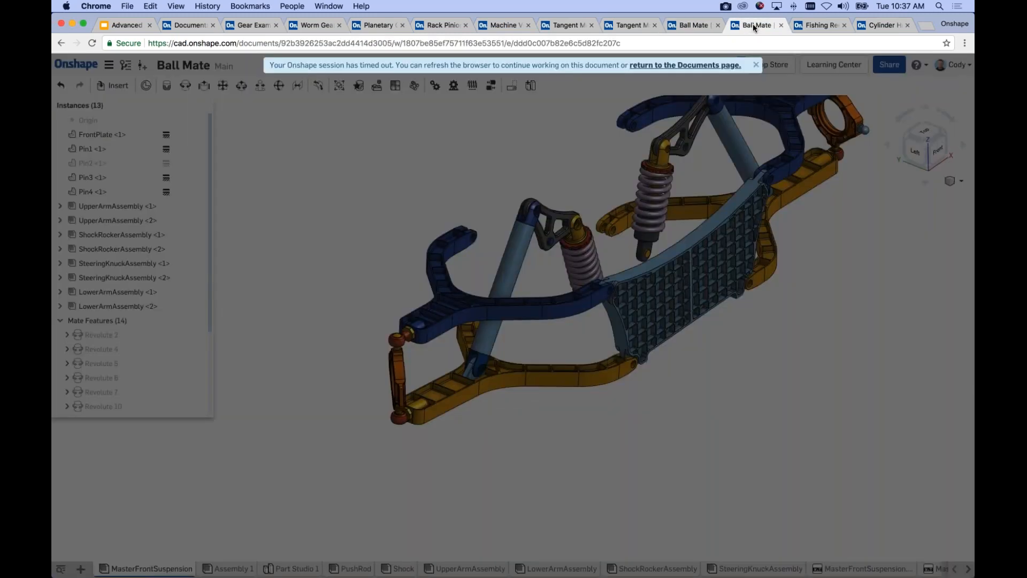
click(93, 43)
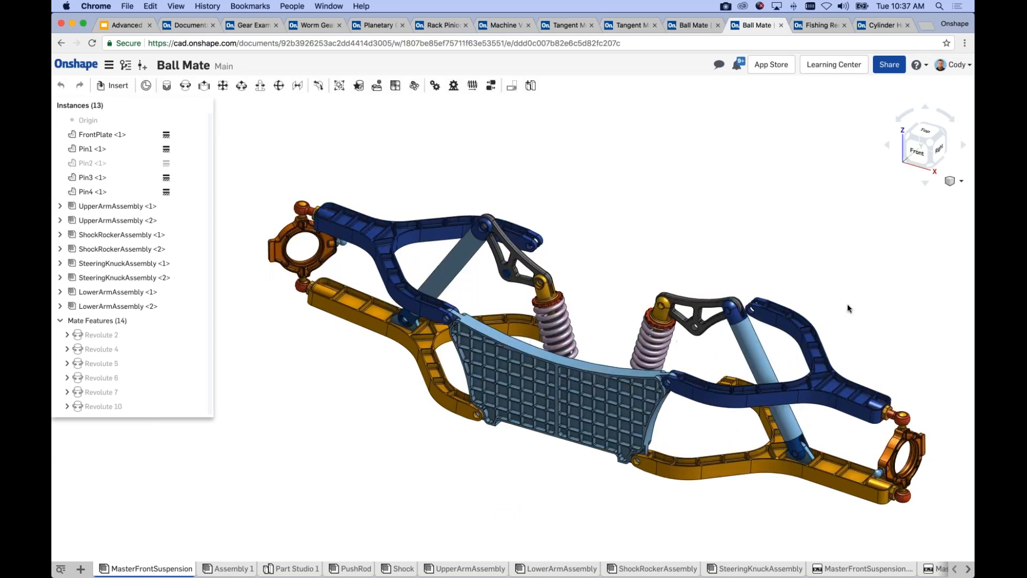
right_drag(832, 279, 379, 429)
scroll(383, 378, down, 5)
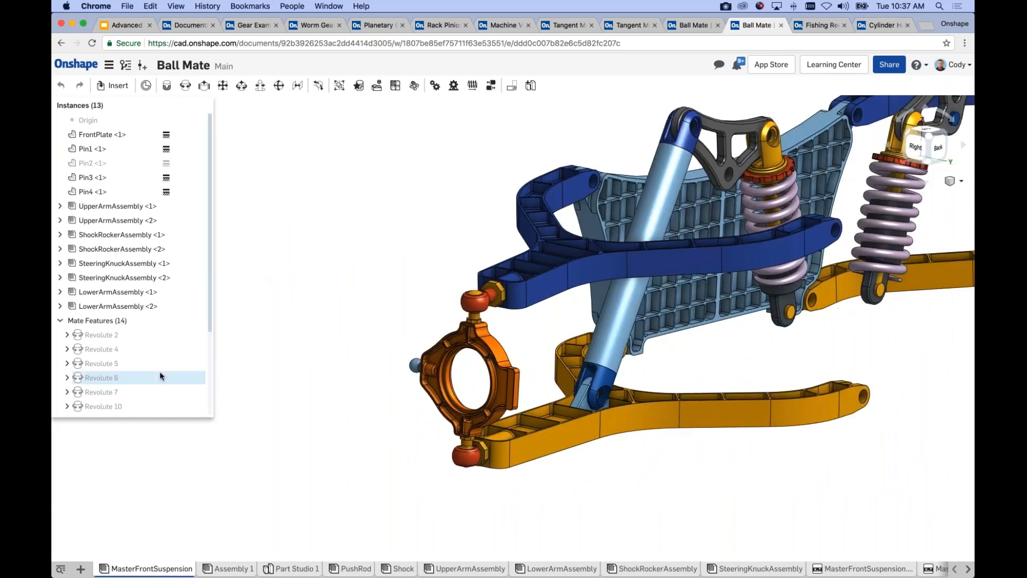
Highlight the Ball 2, Ball 1 and Ball 3 mates of the suspension one by one, and clear the selection.
scroll(160, 375, down, 3)
click(105, 393)
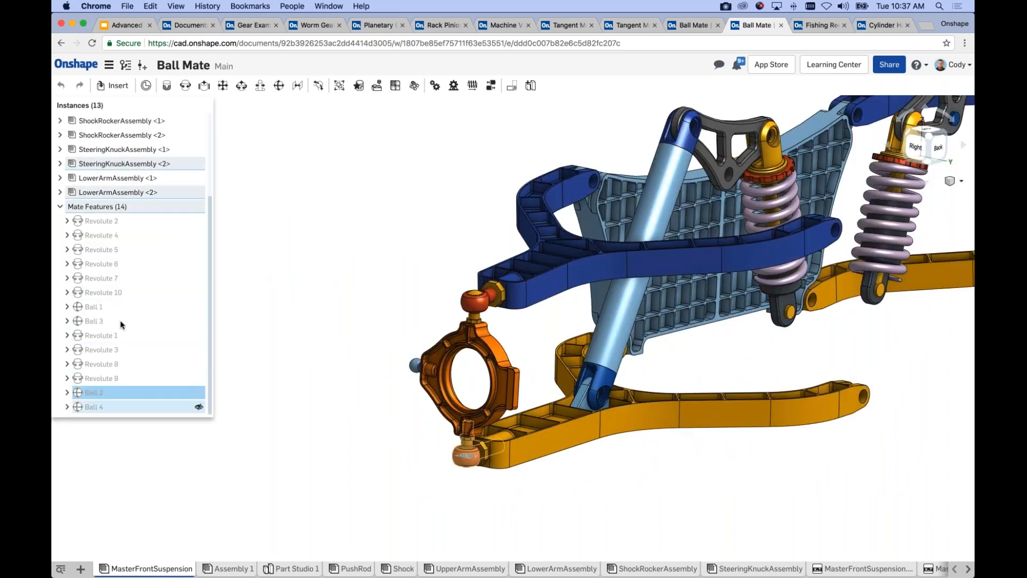
click(111, 308)
click(111, 320)
click(346, 312)
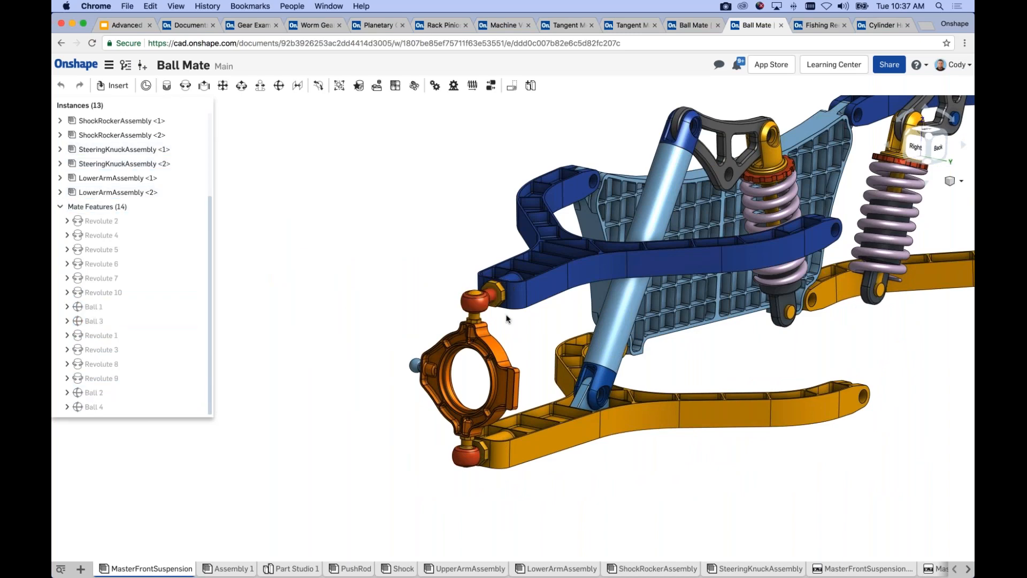
Swivel the steering knuckle on its upper and lower ball joints and inspect the whole suspension.
scroll(511, 319, down, 3)
scroll(490, 327, down, 2)
scroll(452, 338, down, 3)
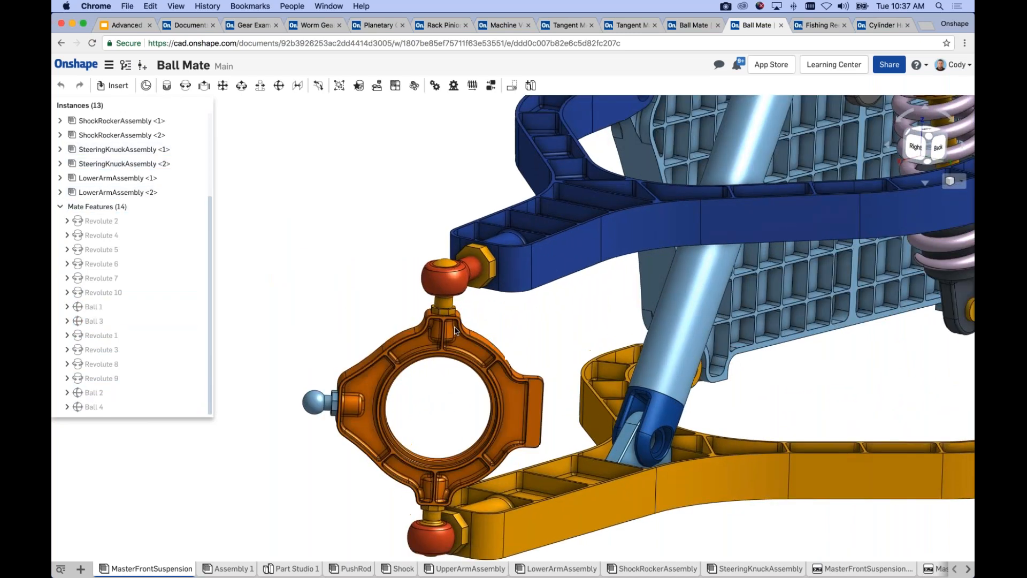
drag(455, 312, 427, 298)
right_drag(427, 299, 787, 381)
scroll(788, 379, down, 2)
middle_drag(791, 371, 732, 390)
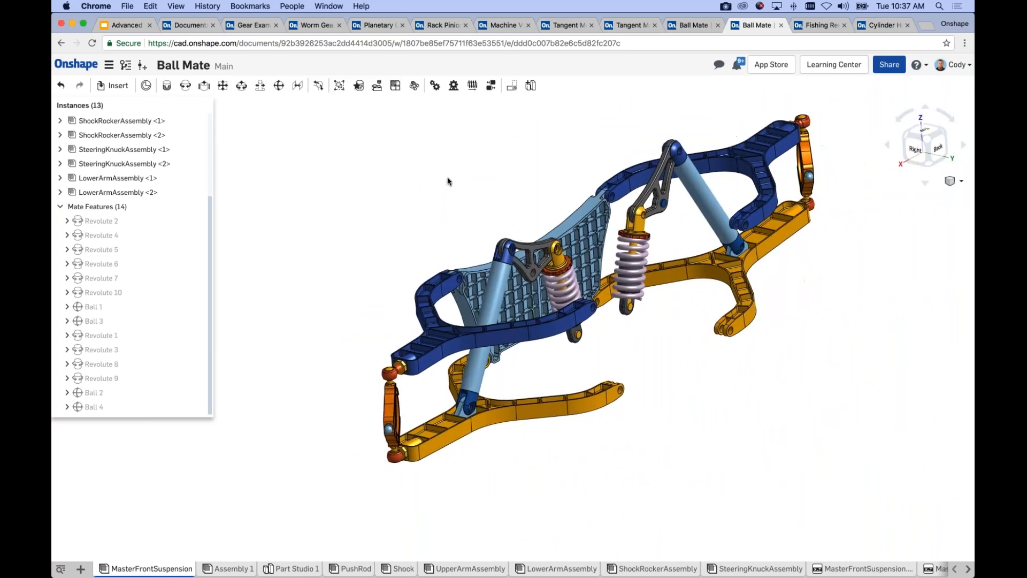
Start a new ball mate and cancel it, and open the Ball 4 mate to review its two connectors.
click(279, 86)
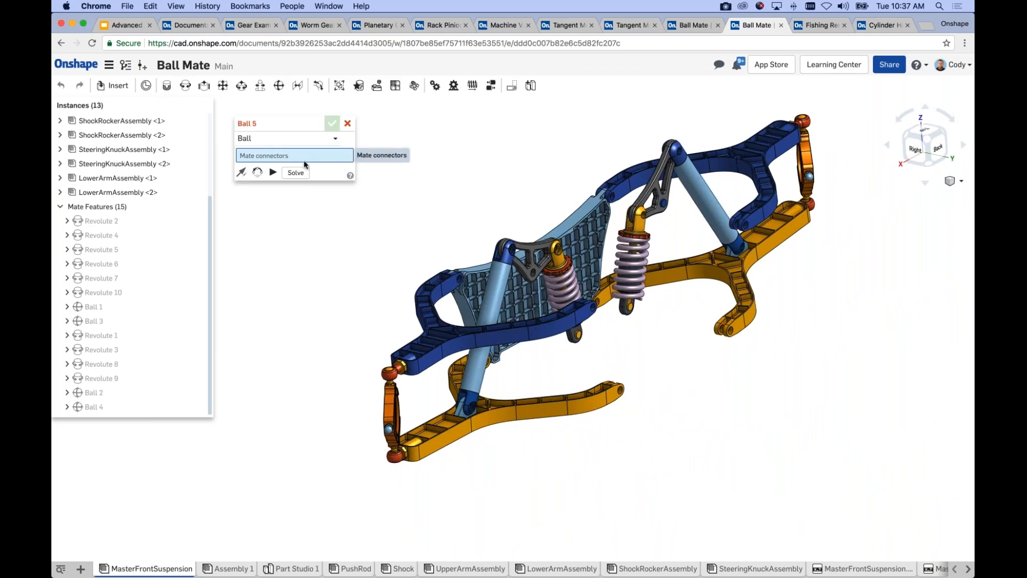
click(347, 122)
right_click(124, 407)
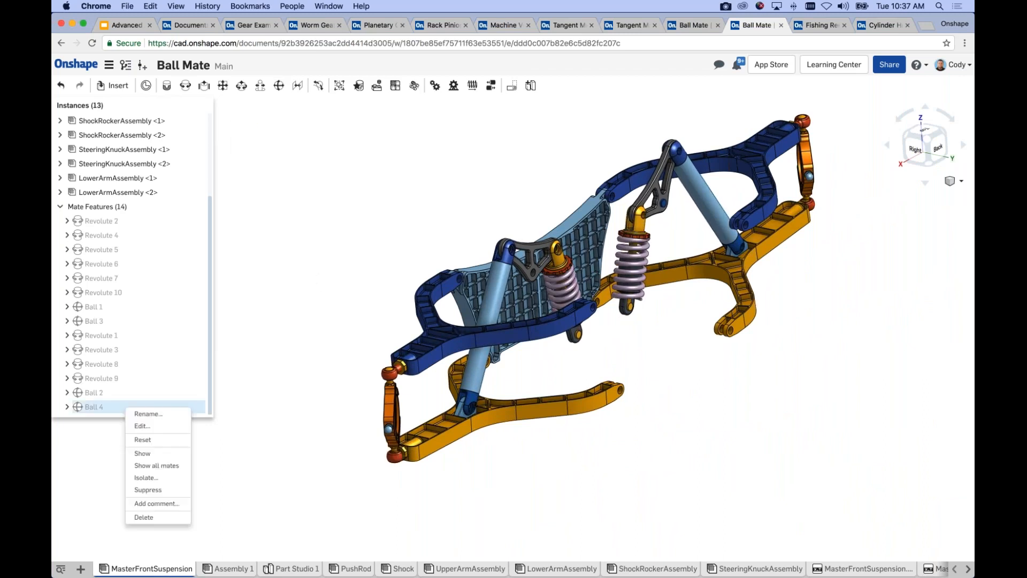
click(142, 426)
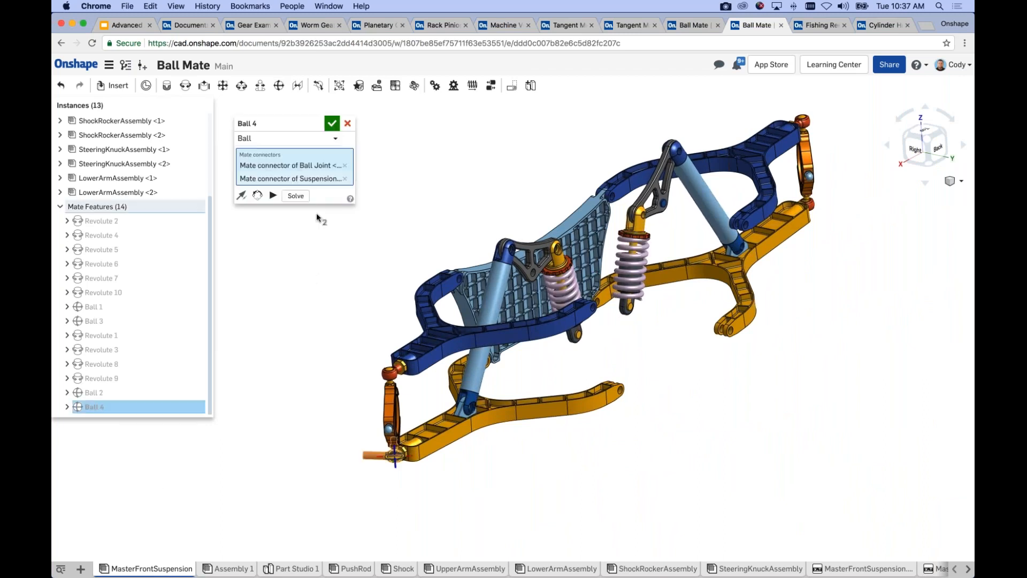
click(334, 122)
middle_drag(404, 193, 392, 204)
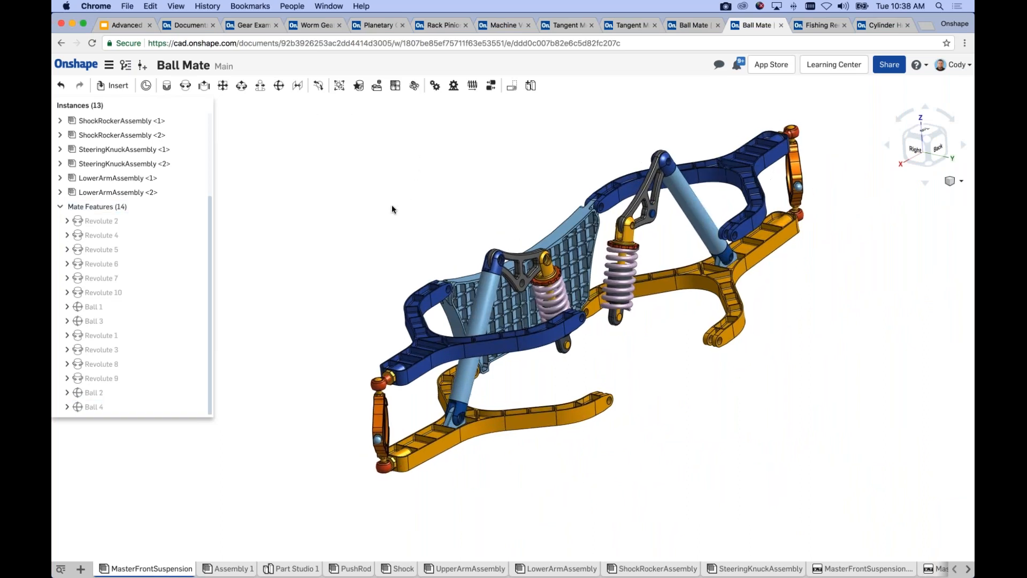
scroll(390, 308, up, 2)
middle_drag(390, 307, 393, 291)
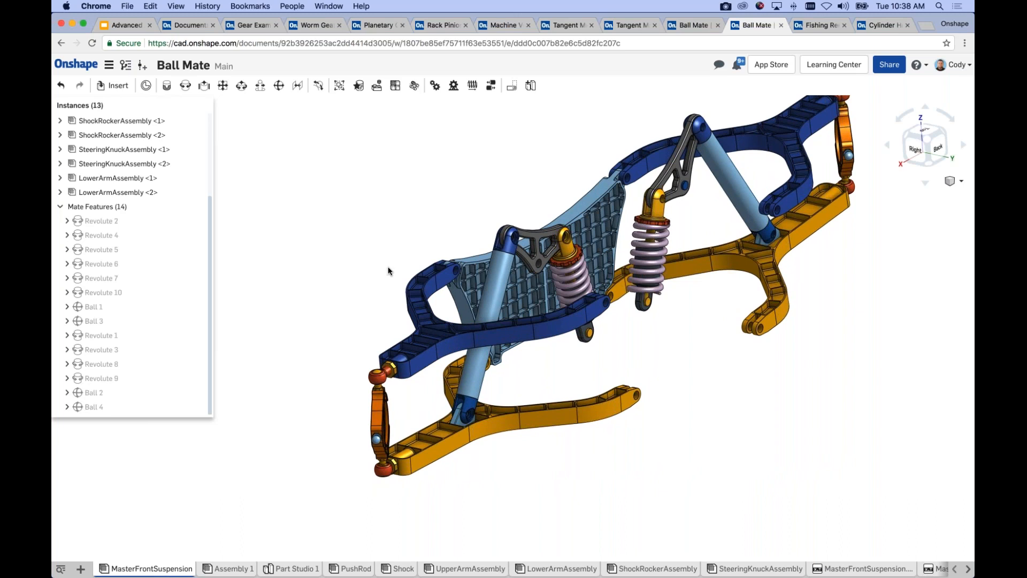
middle_drag(395, 218, 373, 233)
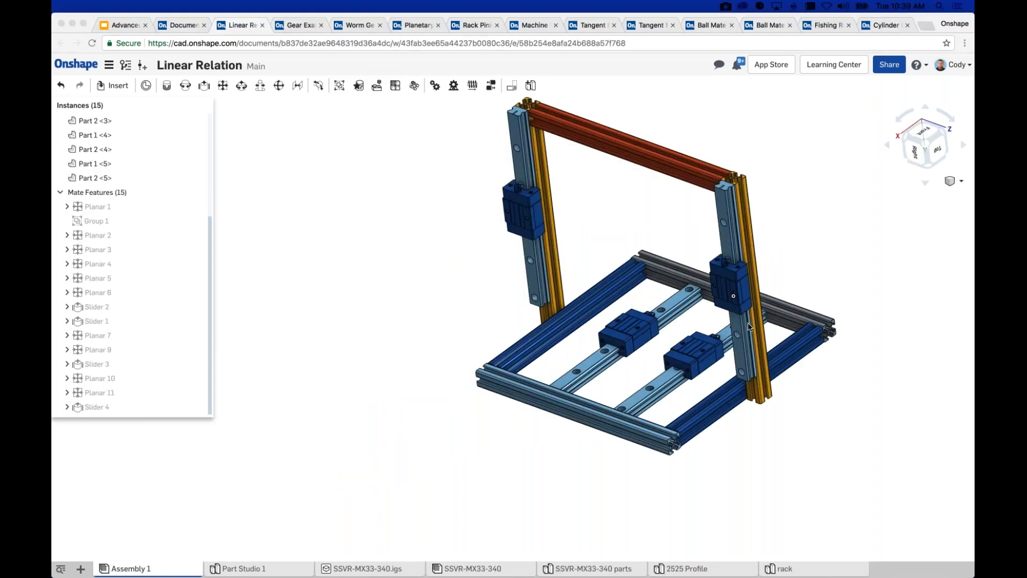
Slide a base carriage and an upright carriage of the Linear Relation frame along their rails, and inspect the Slider 2 mate.
click(788, 244)
right_drag(790, 256, 774, 297)
scroll(771, 294, up, 3)
mouse_move(545, 372)
mouse_down()
mouse_move(532, 381)
mouse_move(546, 367)
mouse_up()
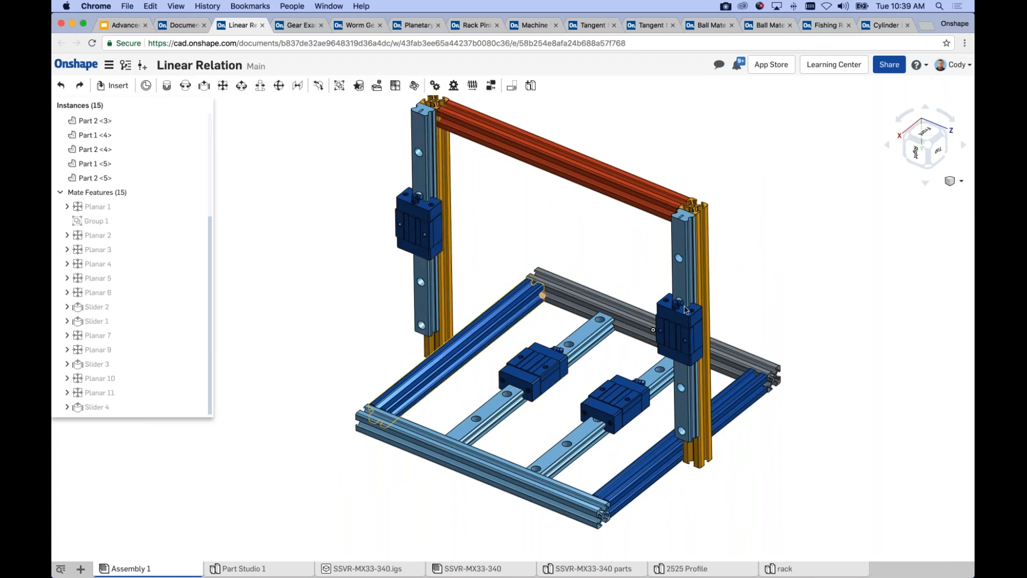
mouse_move(411, 245)
mouse_down()
mouse_move(412, 289)
mouse_move(412, 246)
mouse_up()
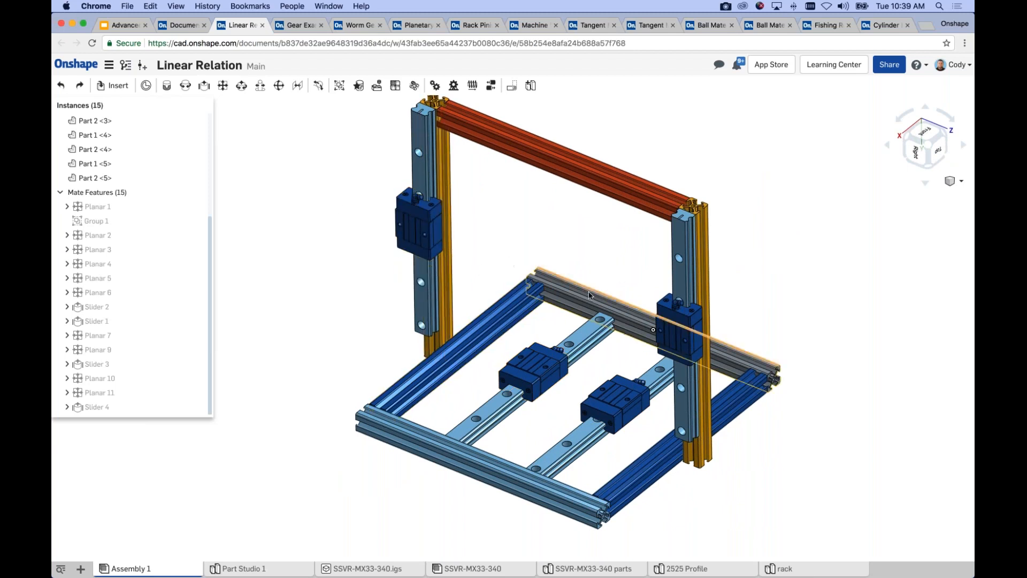
middle_drag(595, 250, 592, 255)
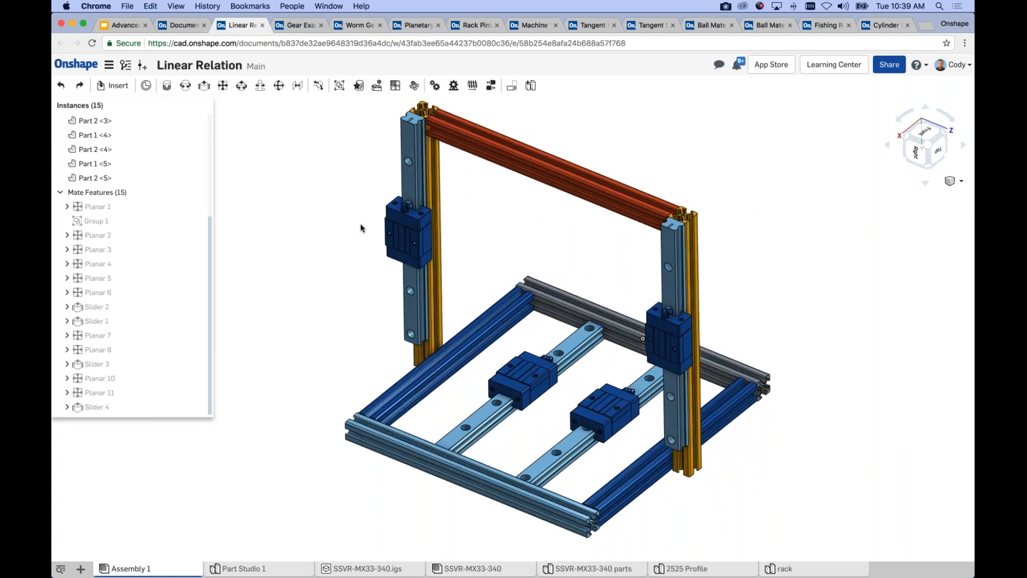
middle_drag(362, 227, 389, 236)
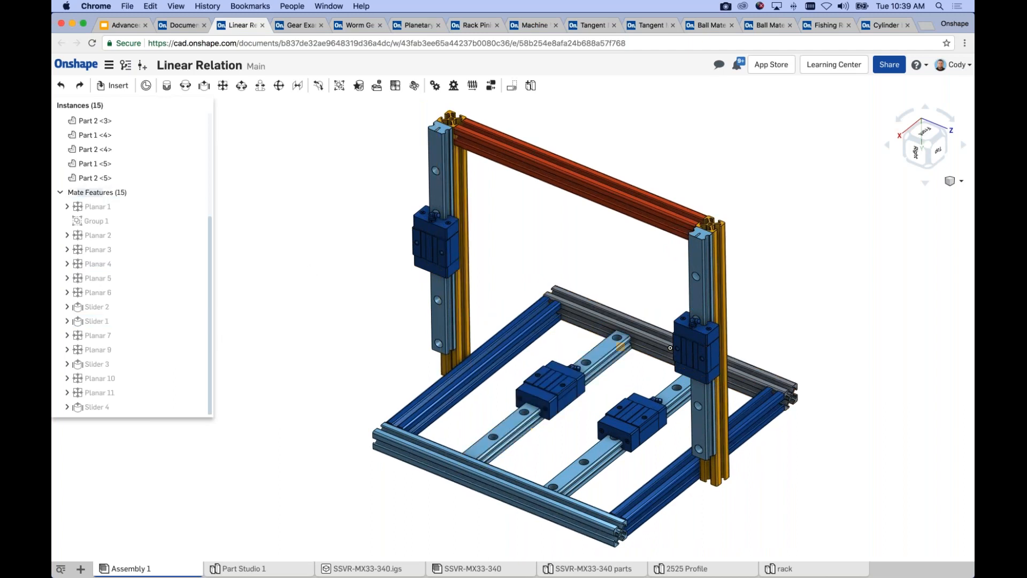
click(120, 309)
click(341, 337)
right_drag(342, 337, 362, 314)
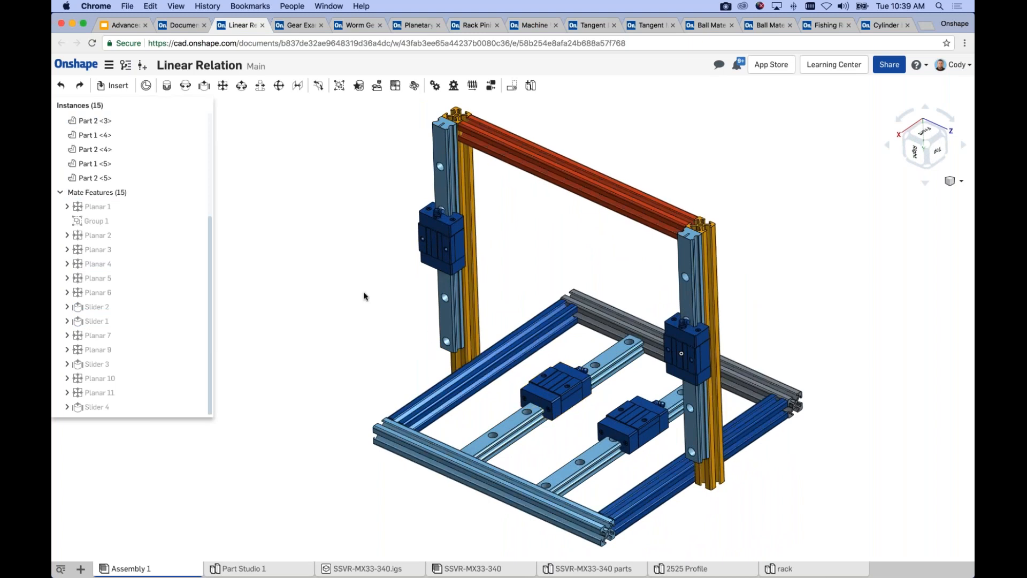
Add a linear relation between Slider 3 and Slider 4 with ratio 1, and slide an upright carriage to test it.
scroll(365, 294, down, 1)
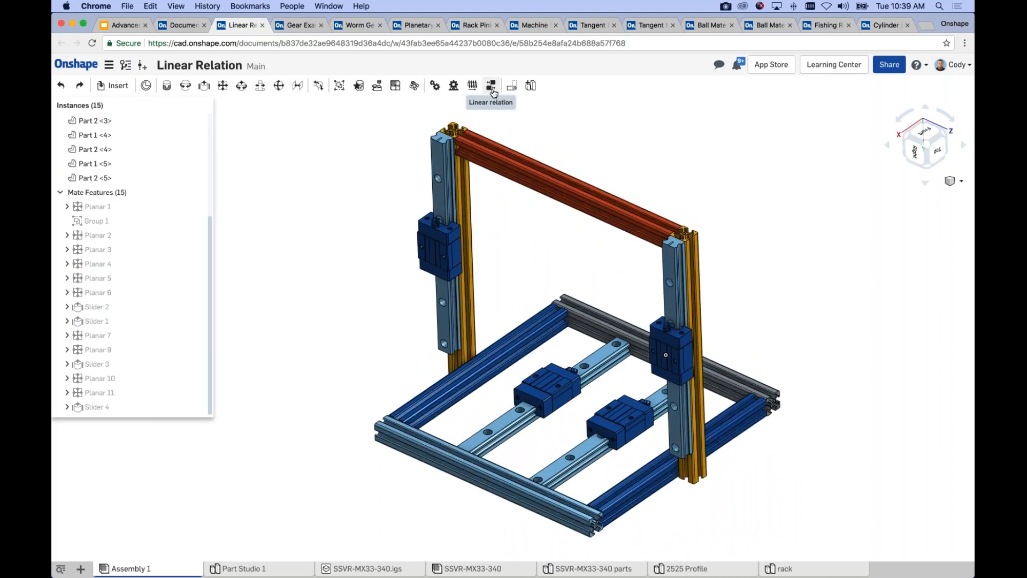
click(494, 92)
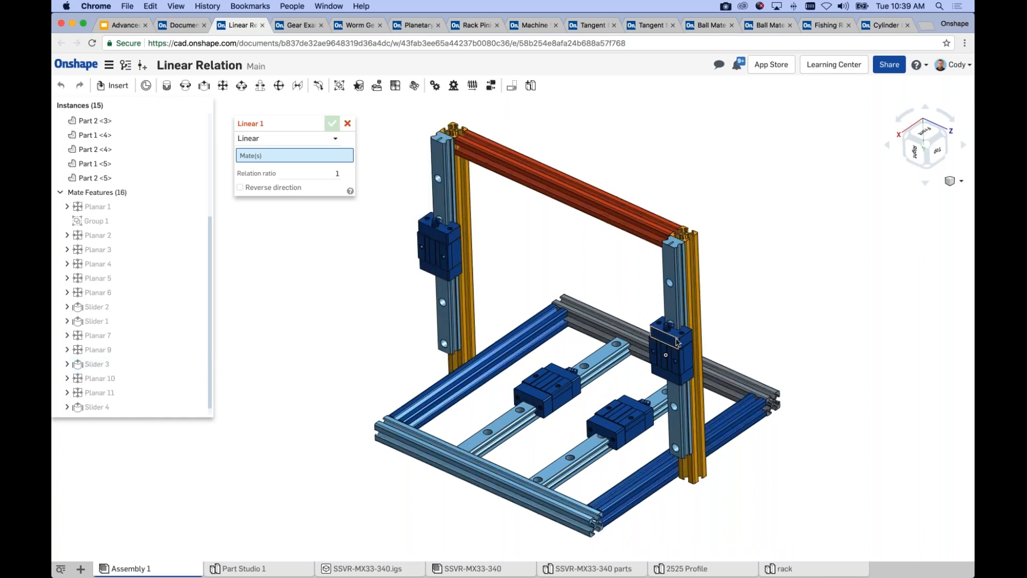
click(120, 364)
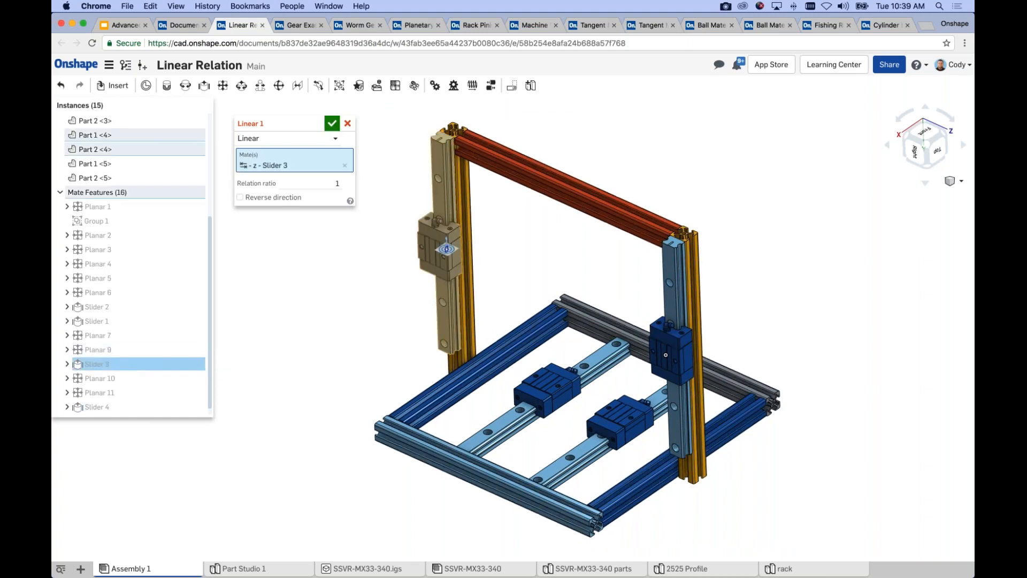
click(114, 405)
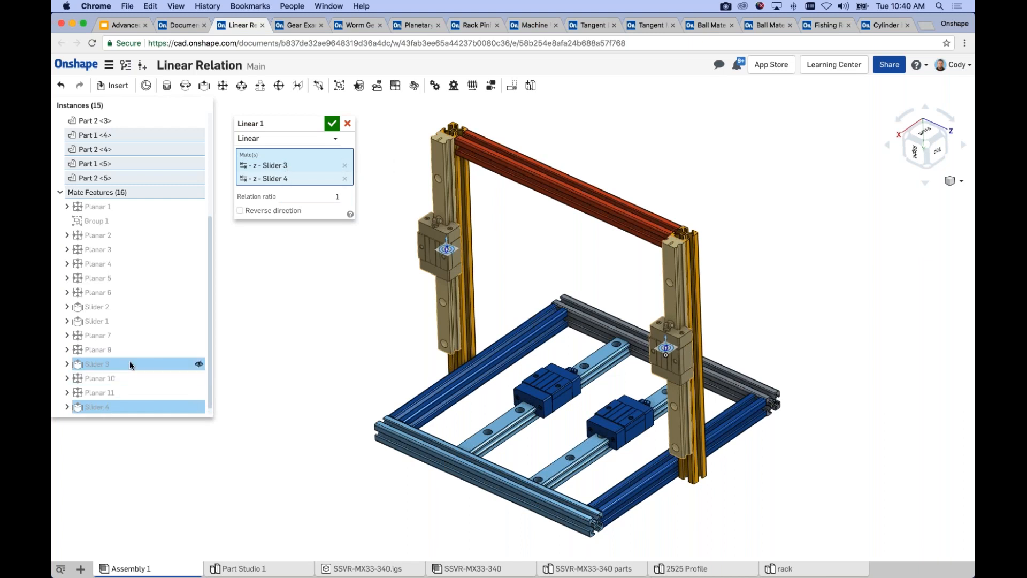
click(332, 123)
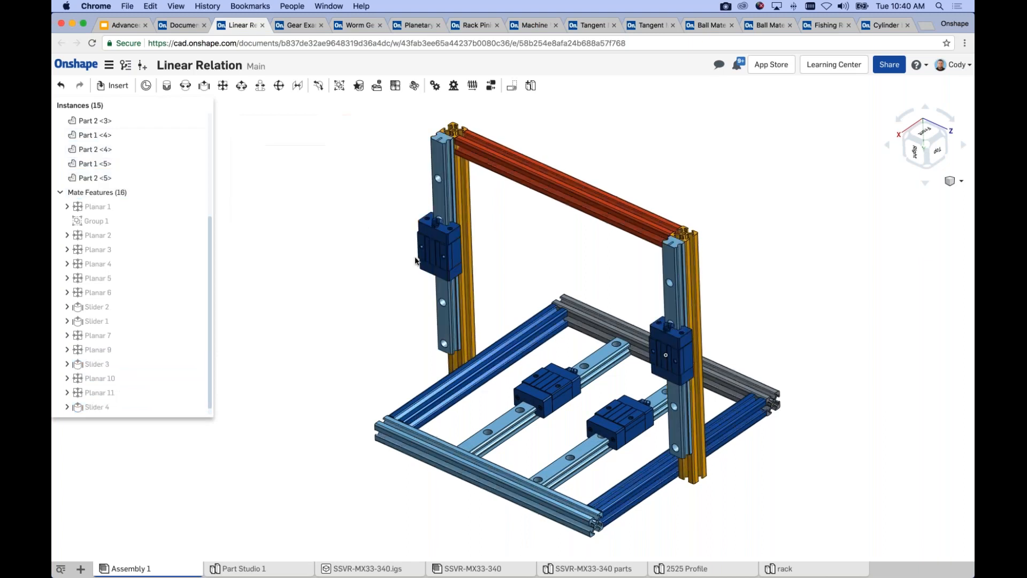
mouse_move(420, 261)
mouse_down()
mouse_move(418, 271)
mouse_move(419, 254)
mouse_up()
Add a linear relation between Slider 1 and Slider 2 with ratio 1 and reversed direction, and slide a base carriage to test it.
click(491, 85)
click(115, 321)
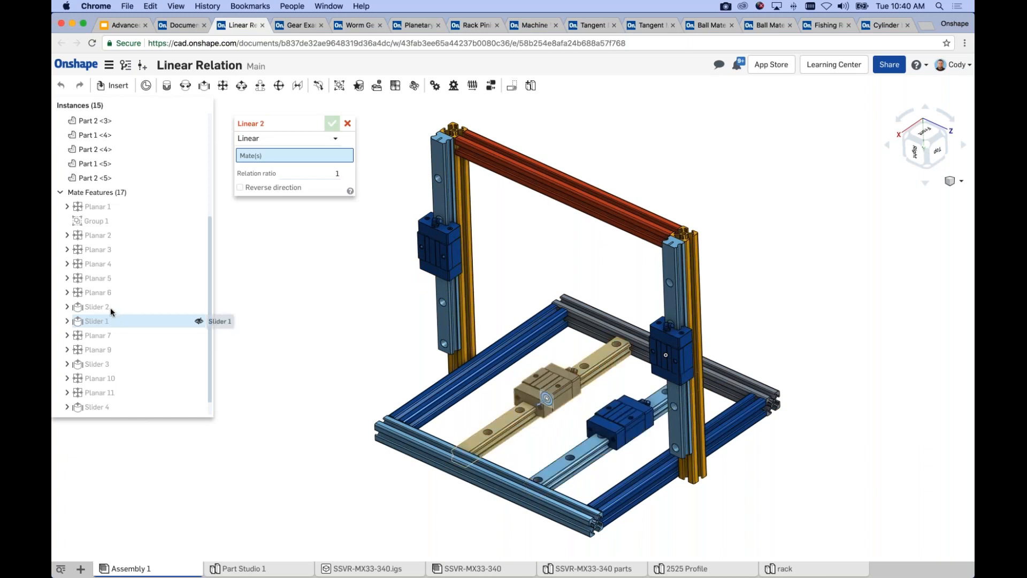
click(115, 307)
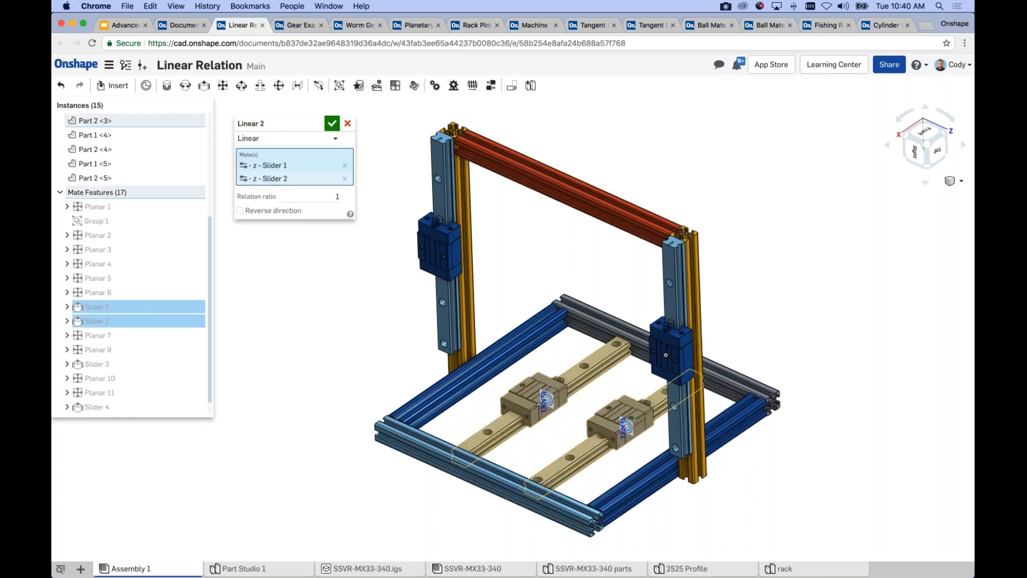
click(283, 212)
click(332, 123)
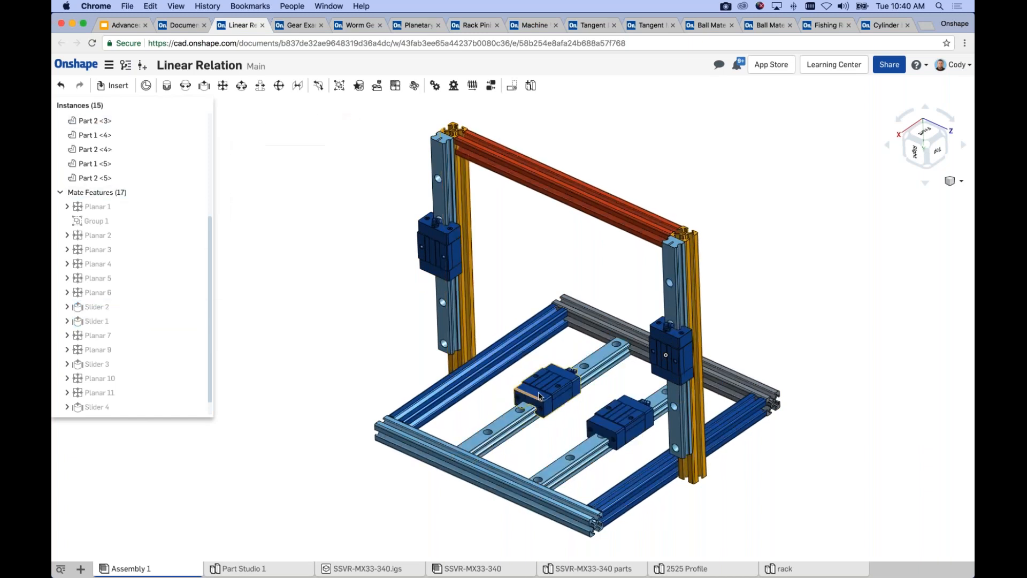
drag(518, 410, 594, 365)
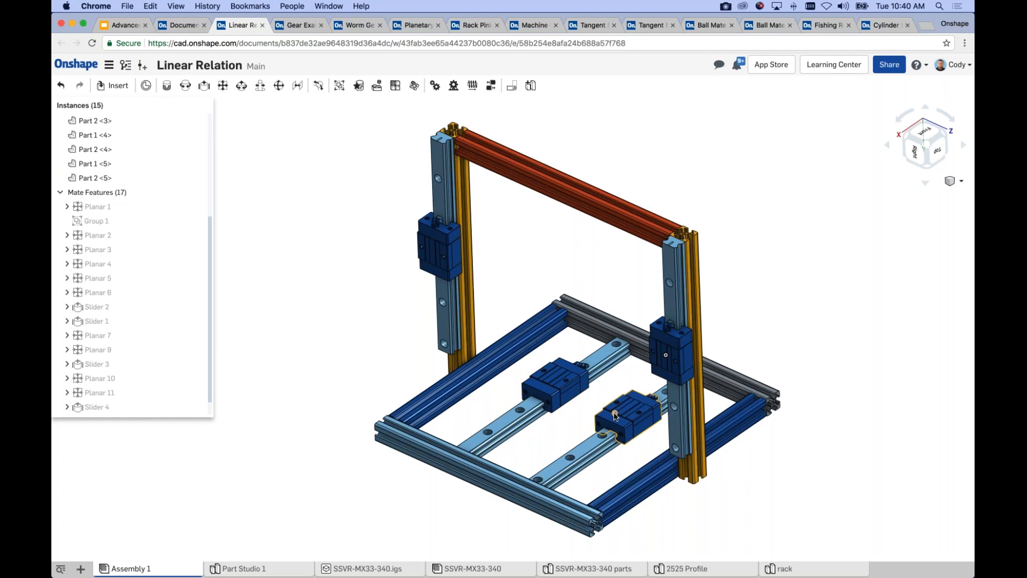
Set the relation ratio of Linear 2 to 2 and slide a base carriage along its rail to test it.
scroll(156, 390, down, 2)
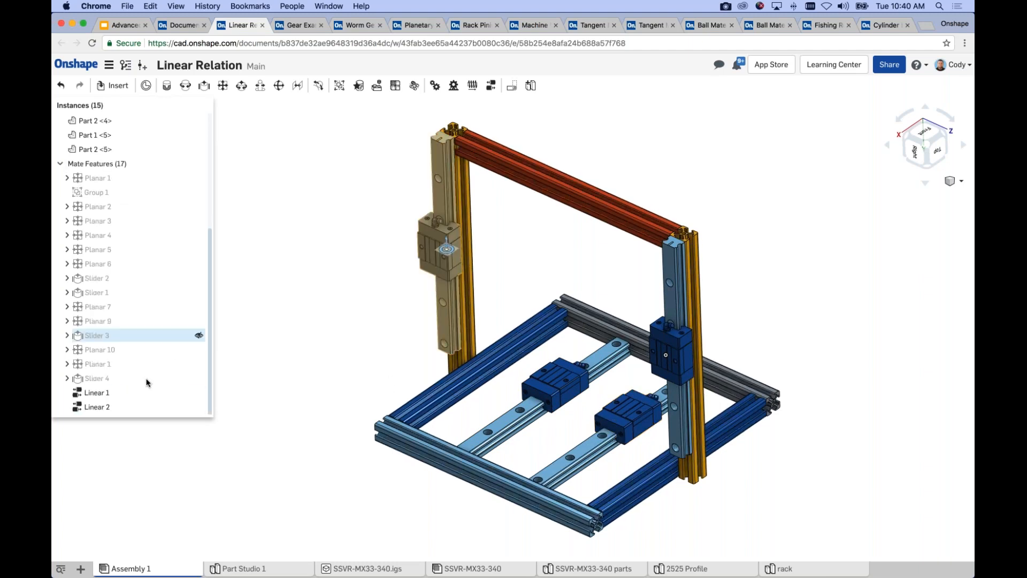
right_click(102, 408)
click(124, 429)
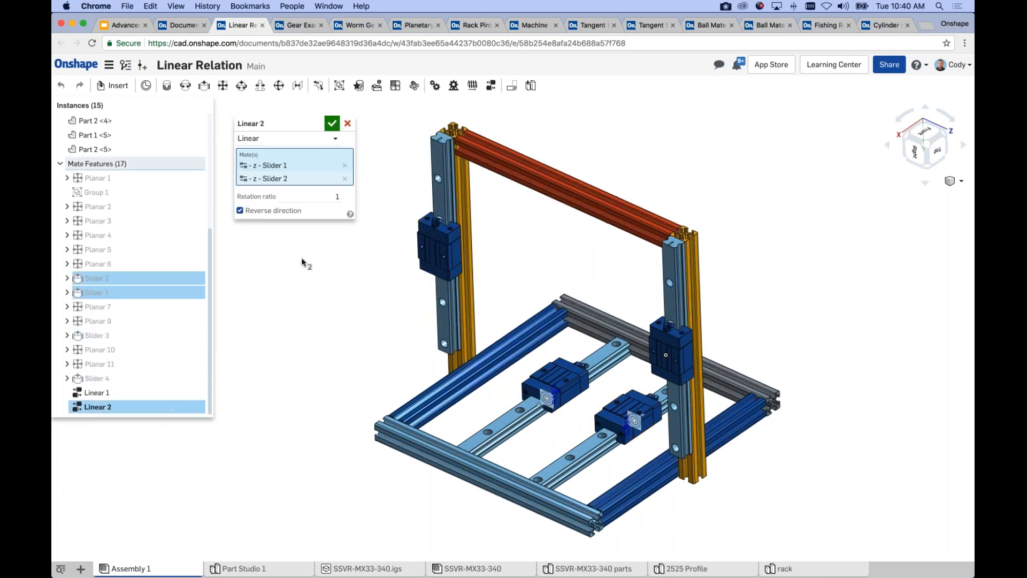
click(326, 197)
text(2)
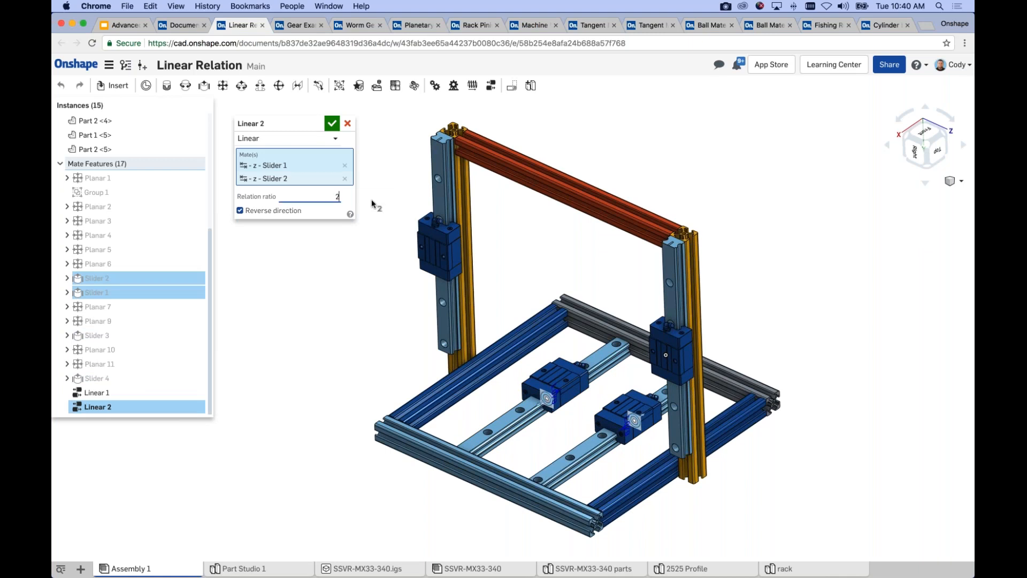
click(332, 123)
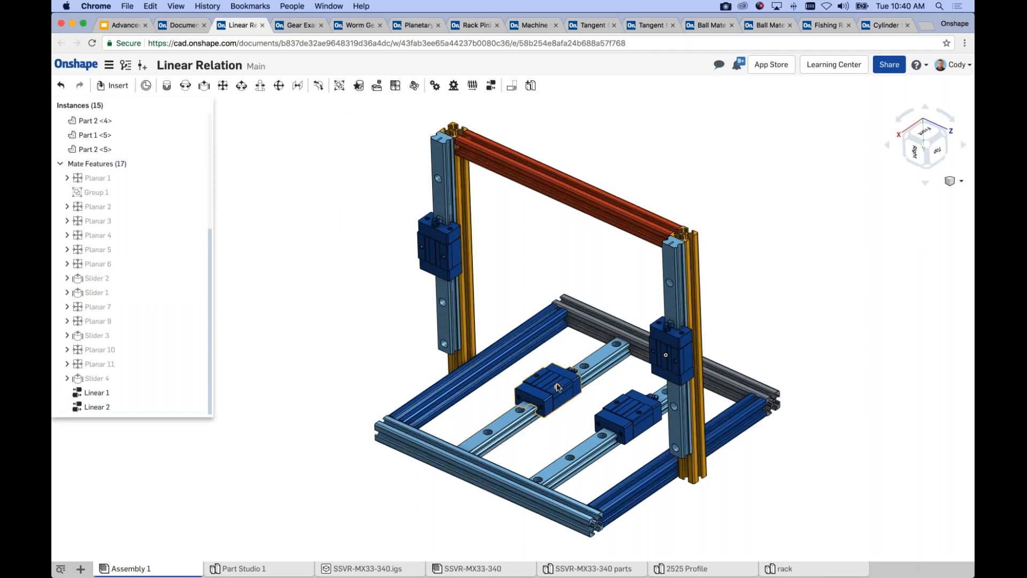
drag(560, 386, 542, 373)
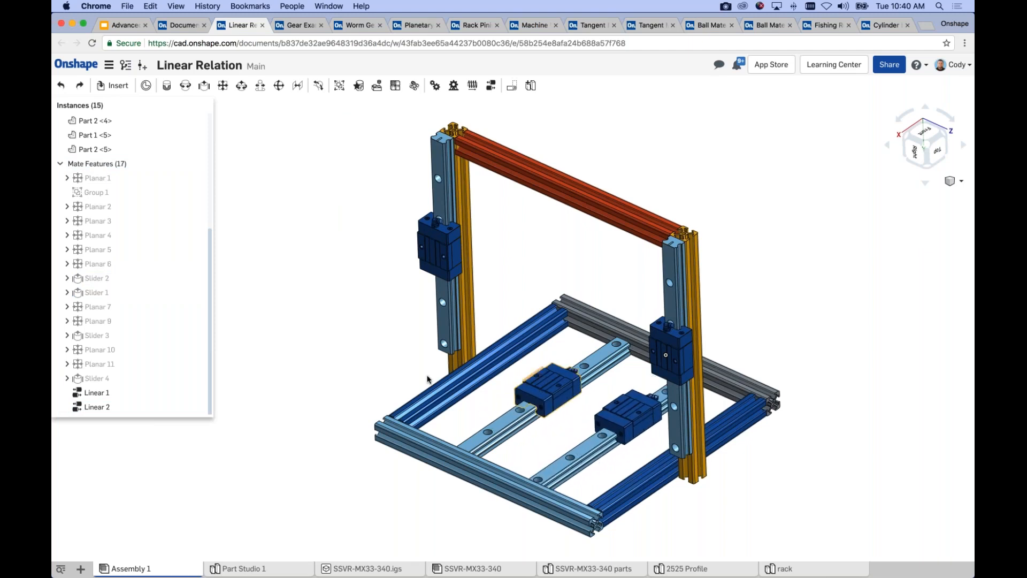
Turn off the reversed direction of the Linear 2 relation and slide a base carriage to test it.
right_click(97, 408)
click(116, 428)
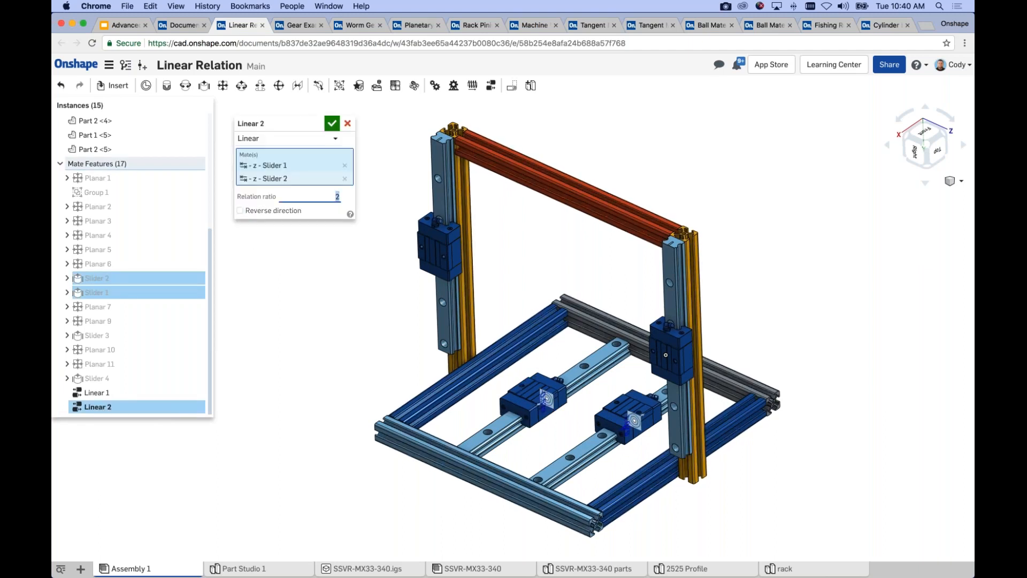
click(331, 123)
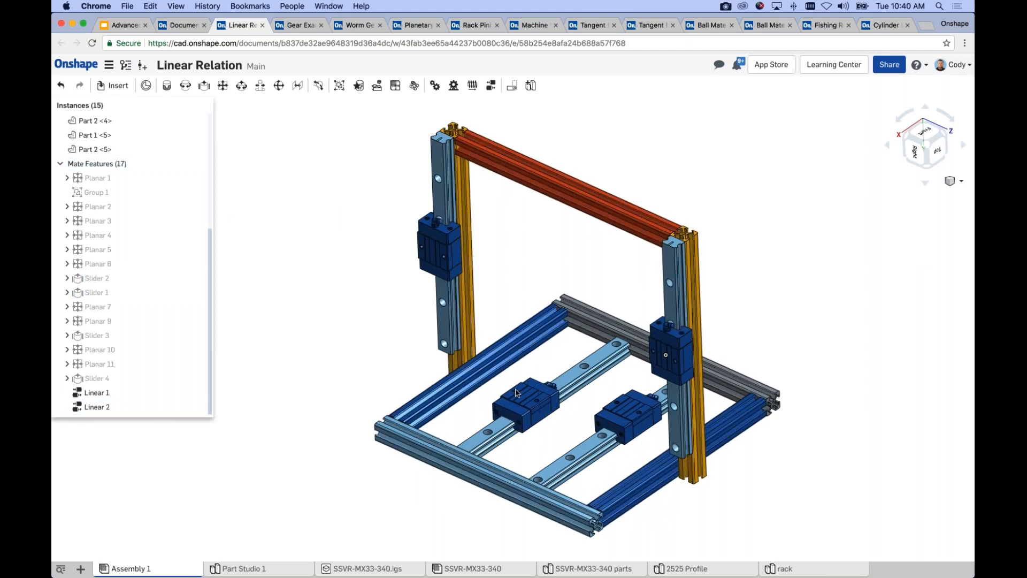
mouse_move(517, 393)
mouse_down()
mouse_move(586, 369)
mouse_move(524, 424)
mouse_move(551, 399)
mouse_move(522, 417)
mouse_move(508, 403)
mouse_up()
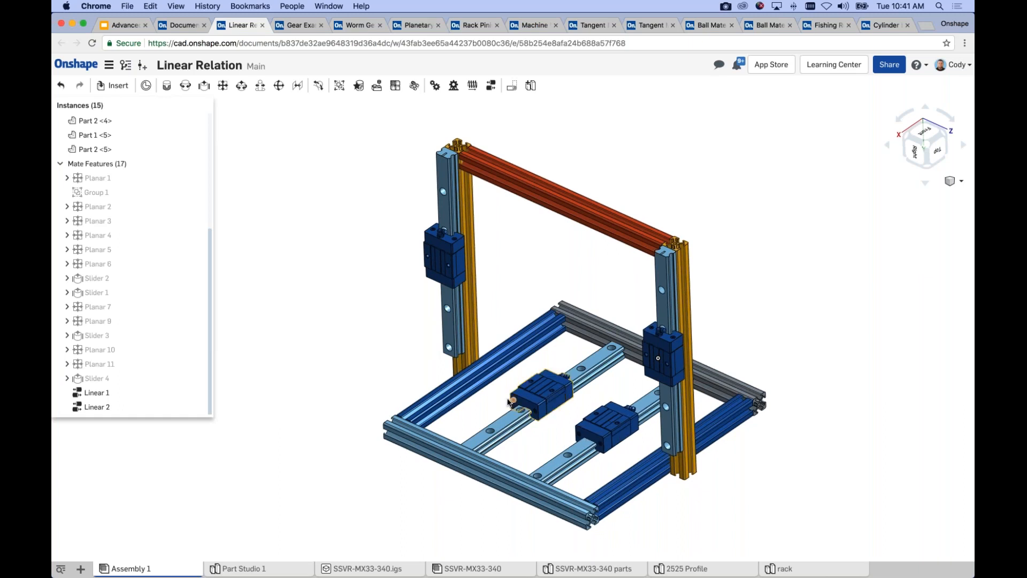
Undo the last carriage move and clear the selection of Slider 3 and Slider 4.
key(super+z)
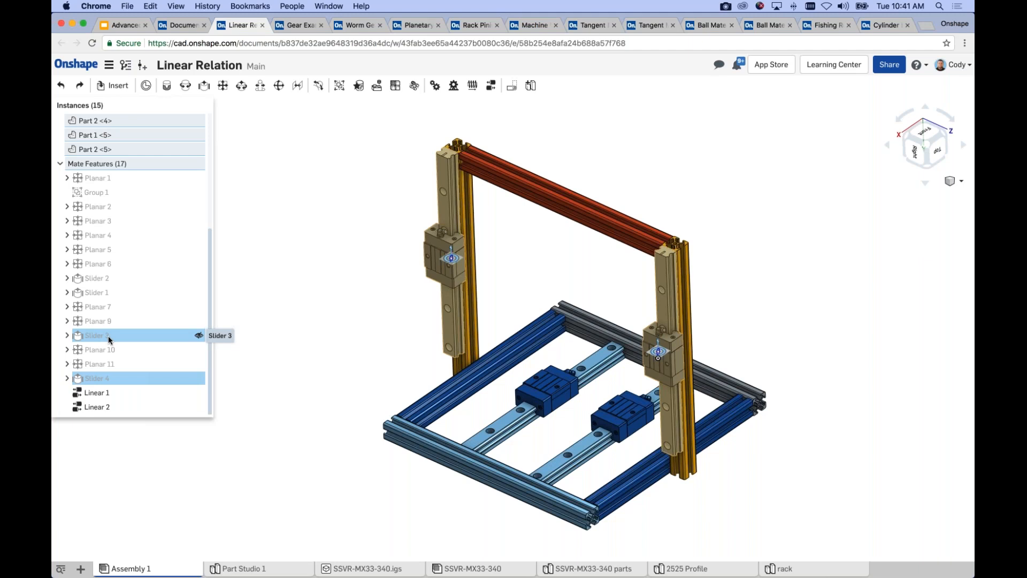
click(361, 238)
scroll(385, 275, up, 3)
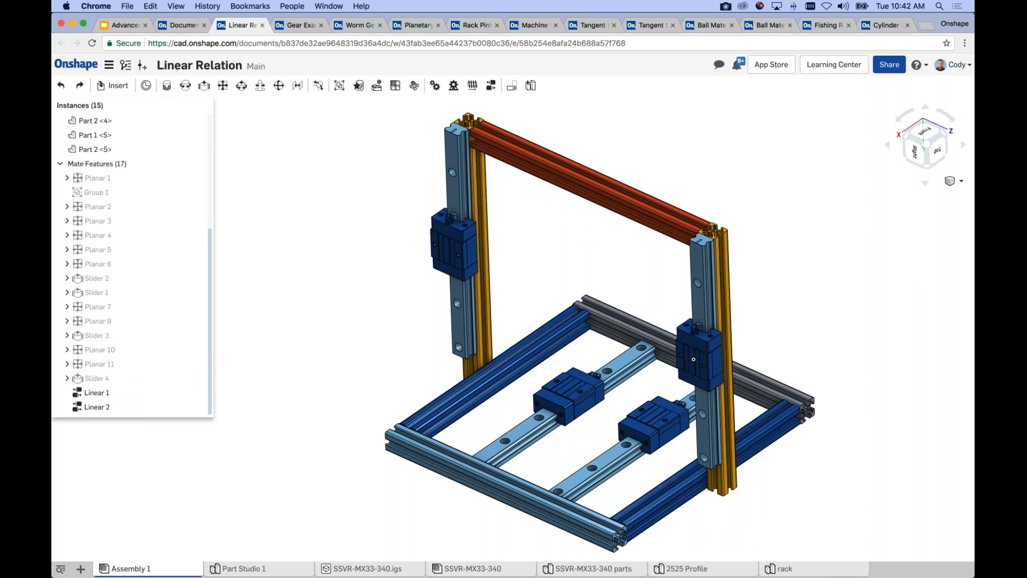
Switch to the Advanced Assembly Motion In Onshape presentation in Google Slides and start presenting from slide 13.
click(128, 27)
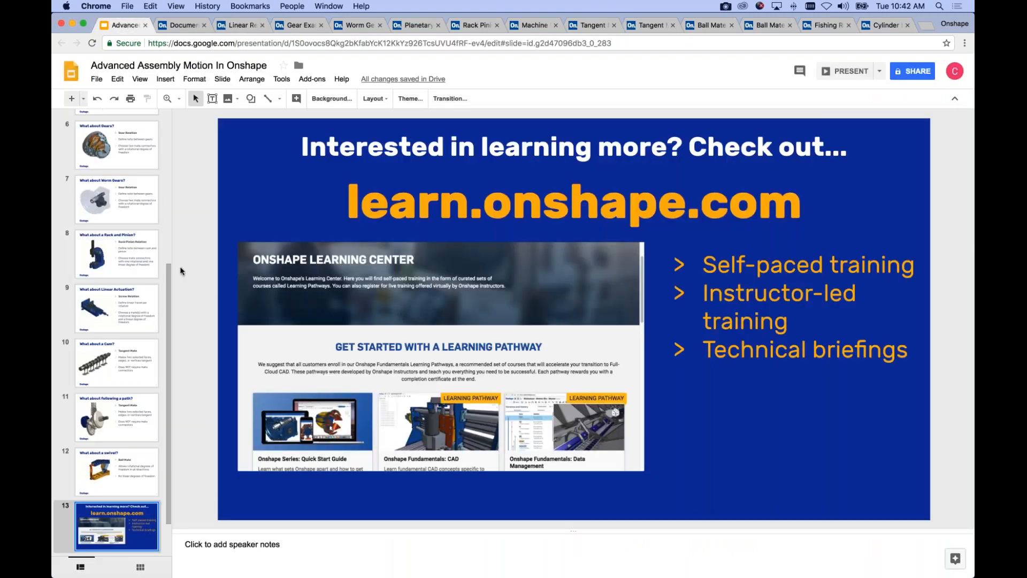
scroll(170, 428, down, 2)
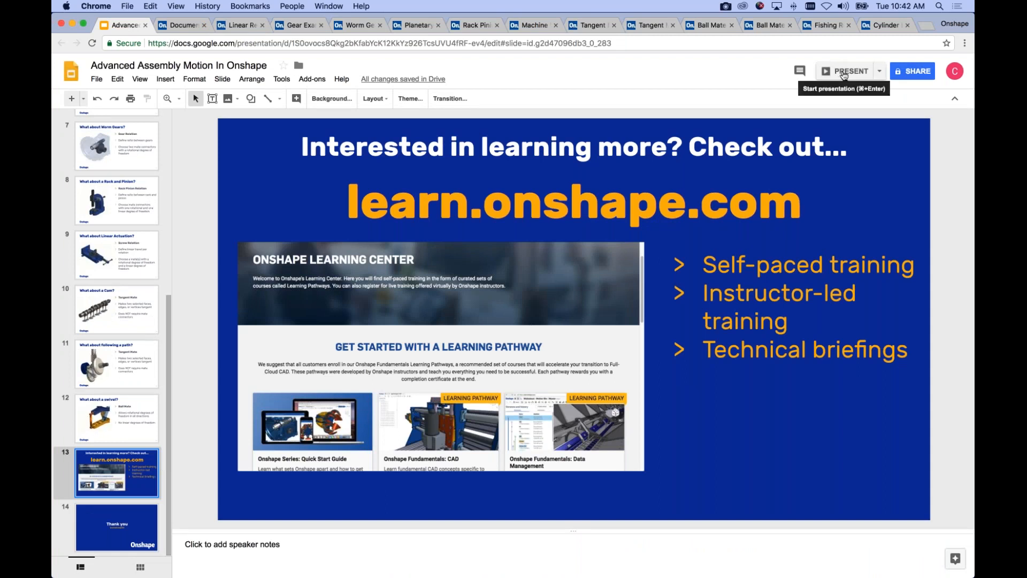
click(845, 74)
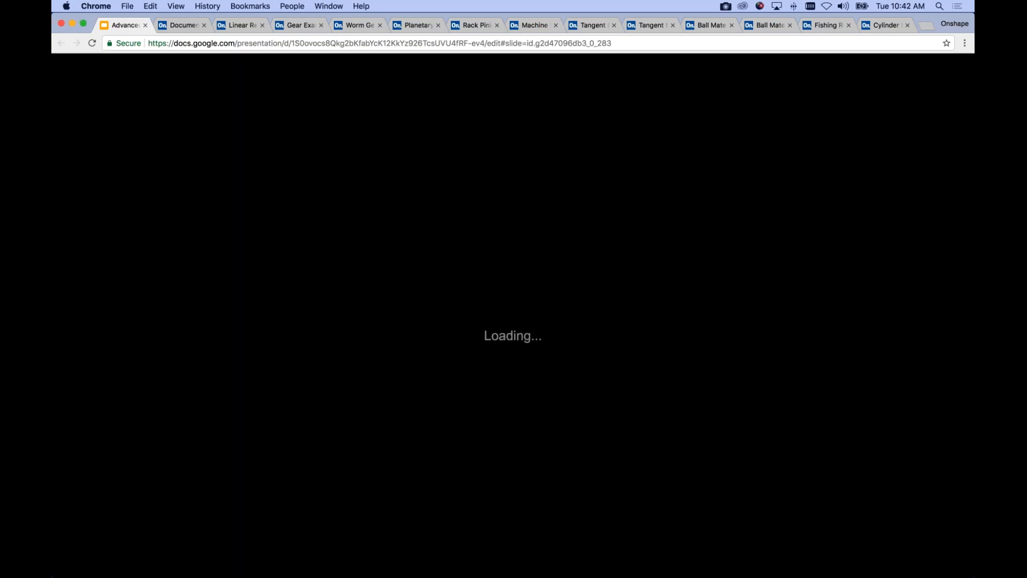